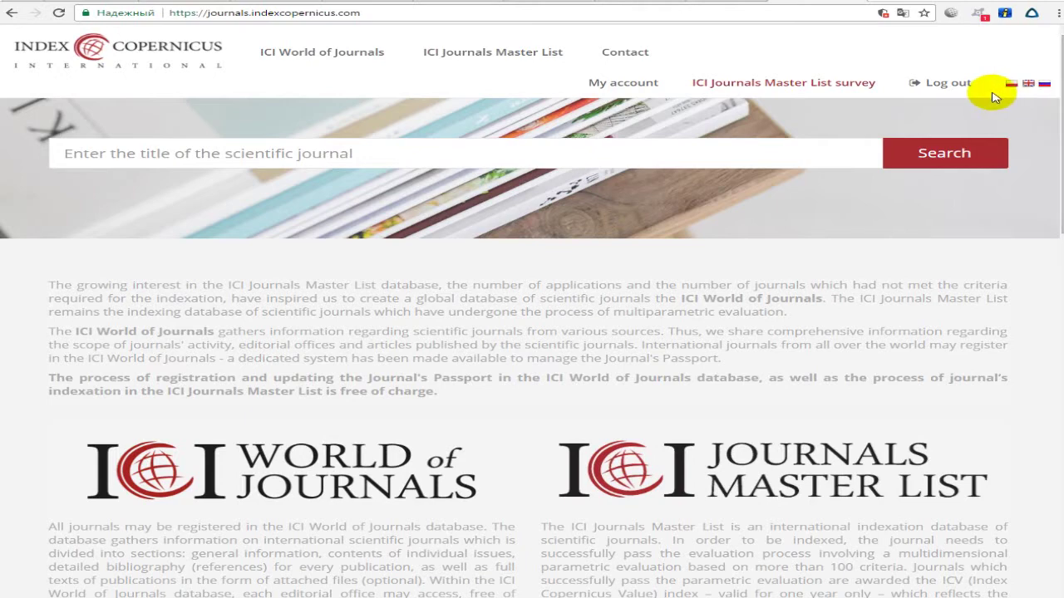
Open the ICI Journals Master List survey page and read the deadline for submitting the journal's 2016 questionnaire
left_click(818, 80)
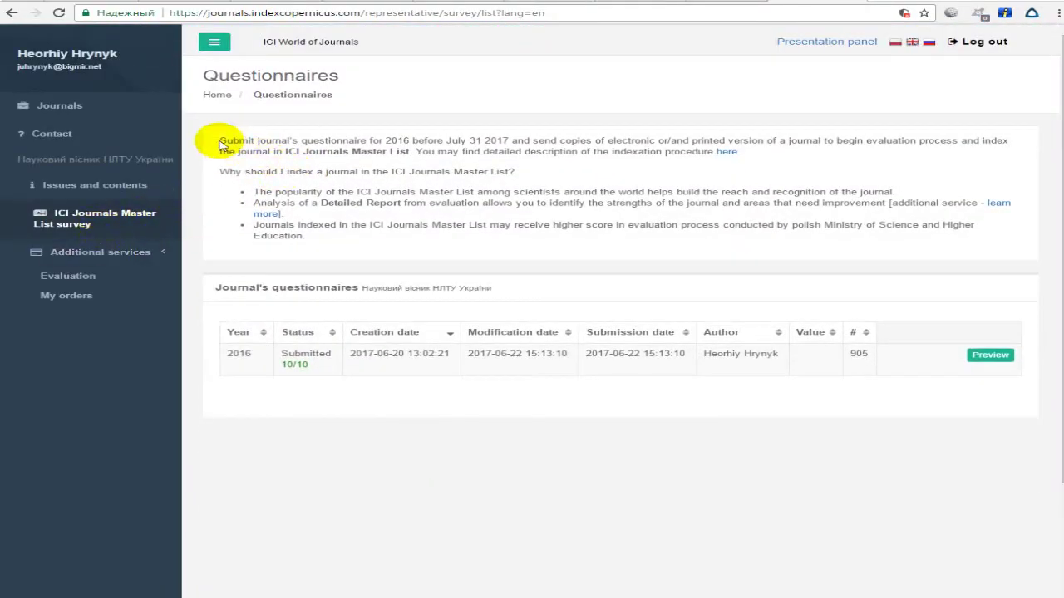
left_click_drag(220, 140, 508, 141)
left_click_drag(573, 143, 763, 166)
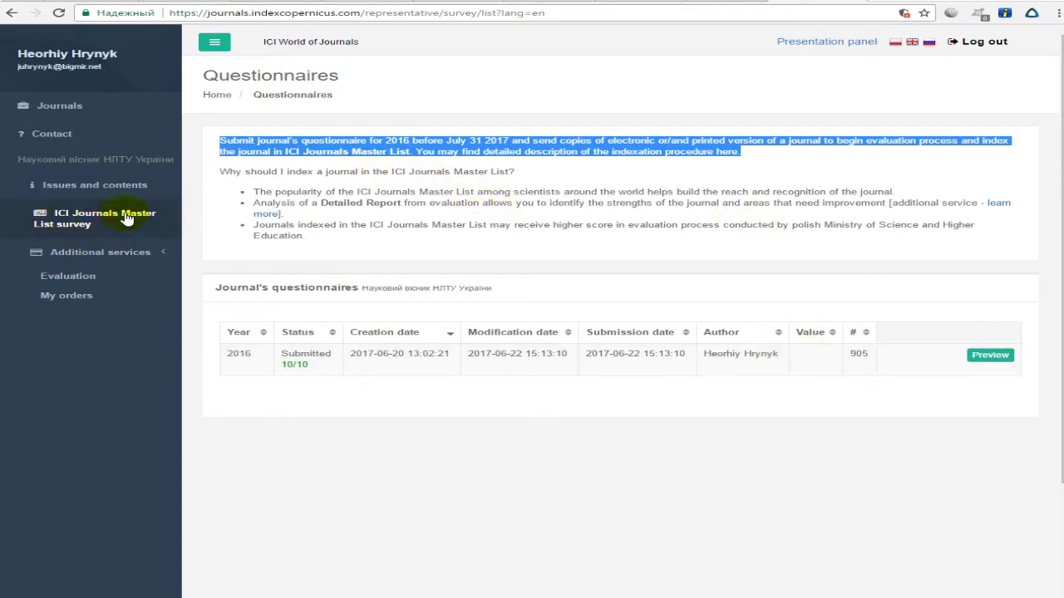
left_click(79, 225)
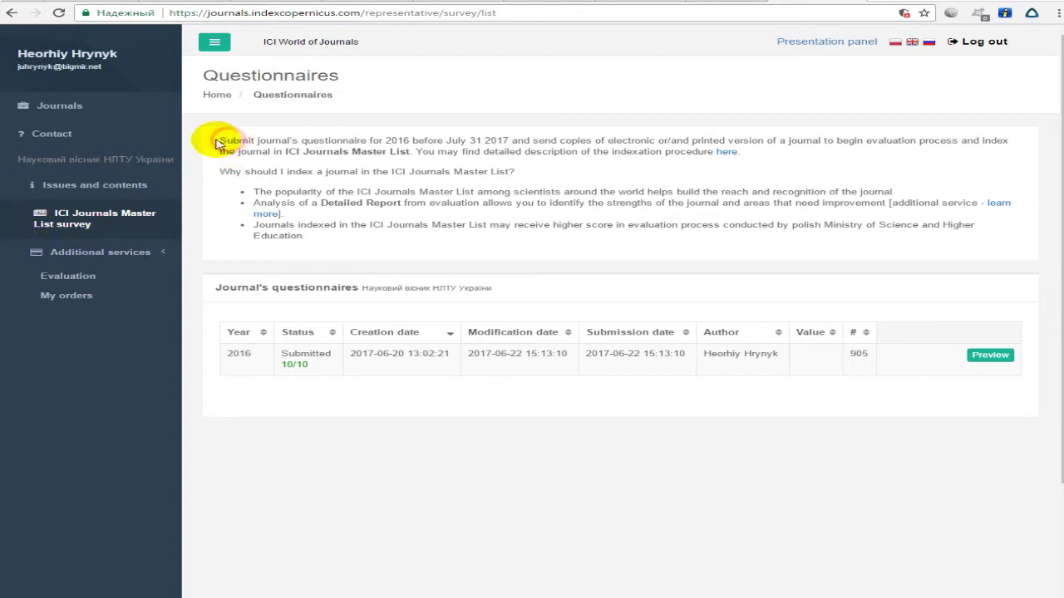
left_click_drag(219, 140, 582, 143)
left_click(570, 144)
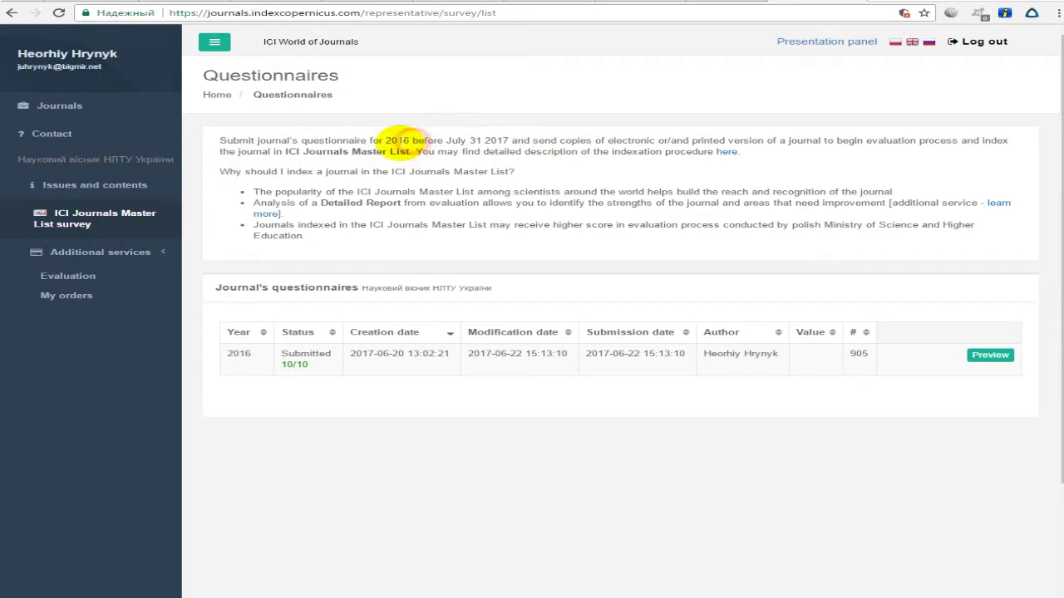
left_click_drag(446, 140, 516, 139)
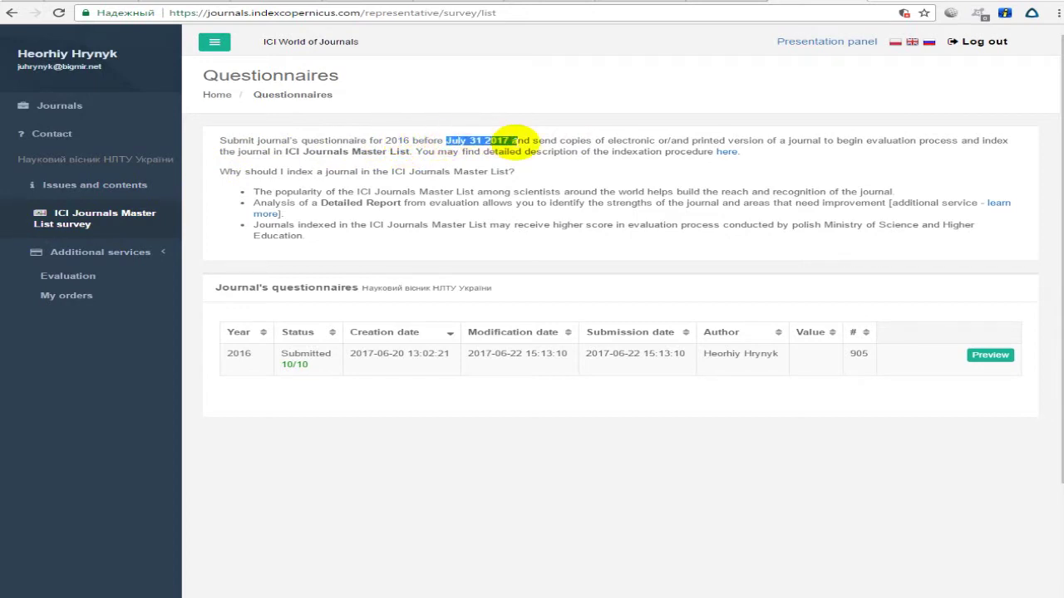
left_click(538, 138)
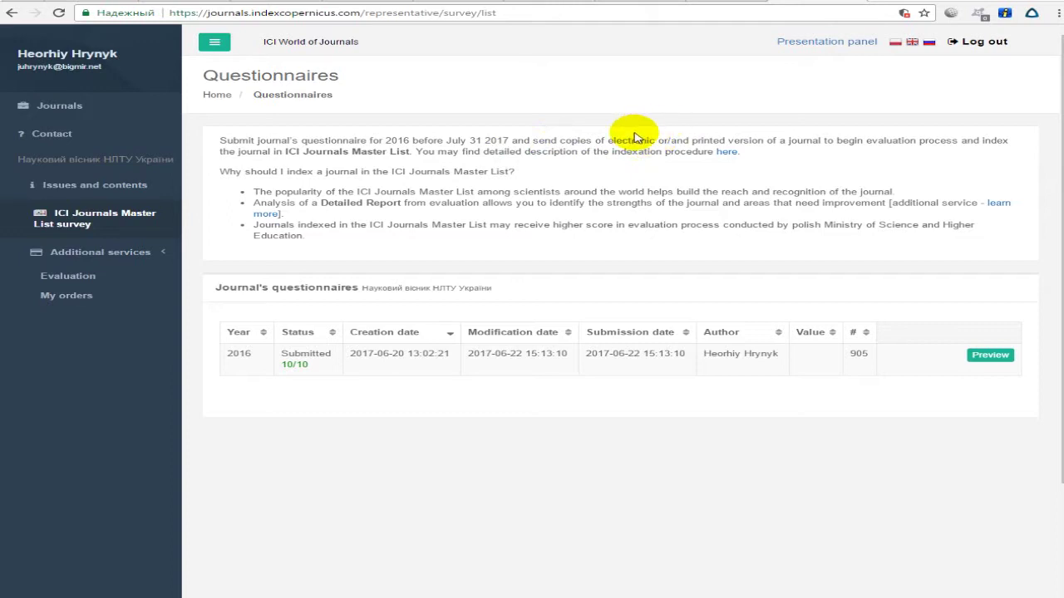
Read the survey notice about sending electronic or printed journal copies and the pointer to the indexation procedure description
left_click_drag(602, 140, 765, 141)
left_click(755, 138)
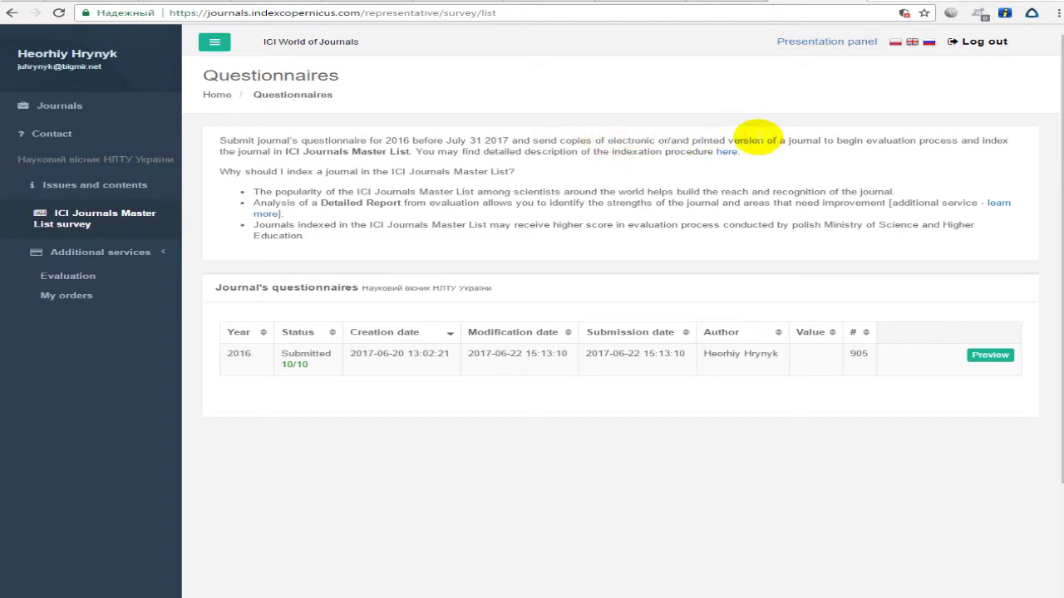
left_click(629, 139)
left_click_drag(605, 139, 758, 139)
left_click(698, 141)
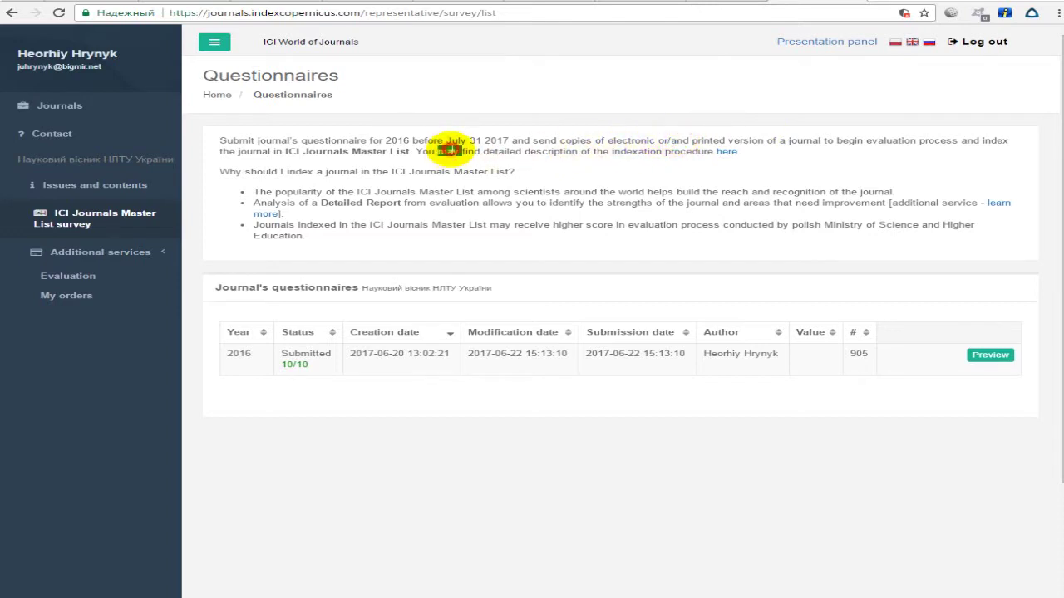
left_click(512, 143)
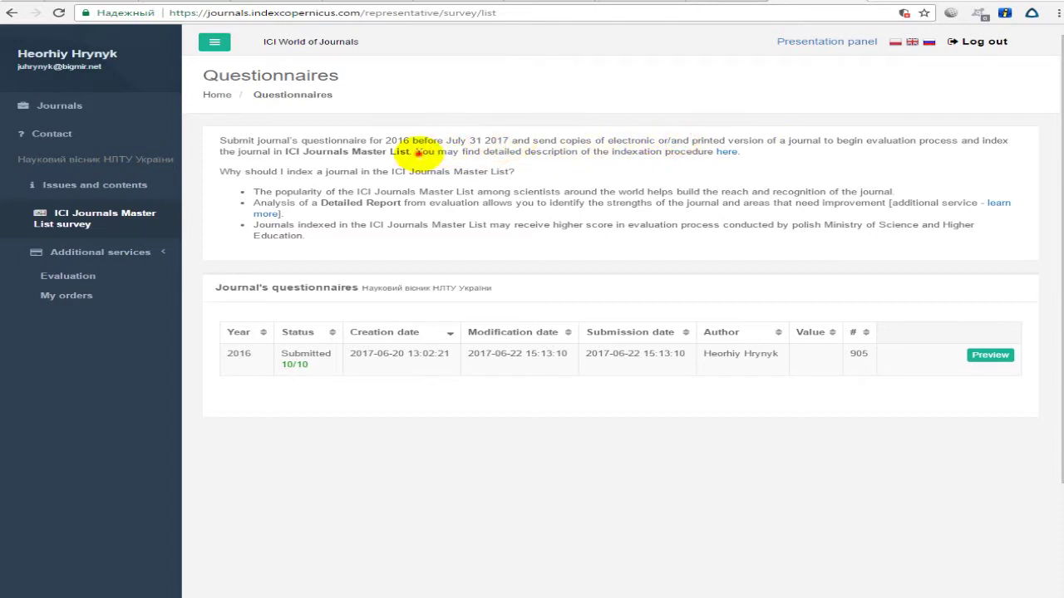
left_click_drag(418, 152, 734, 155)
left_click(609, 156)
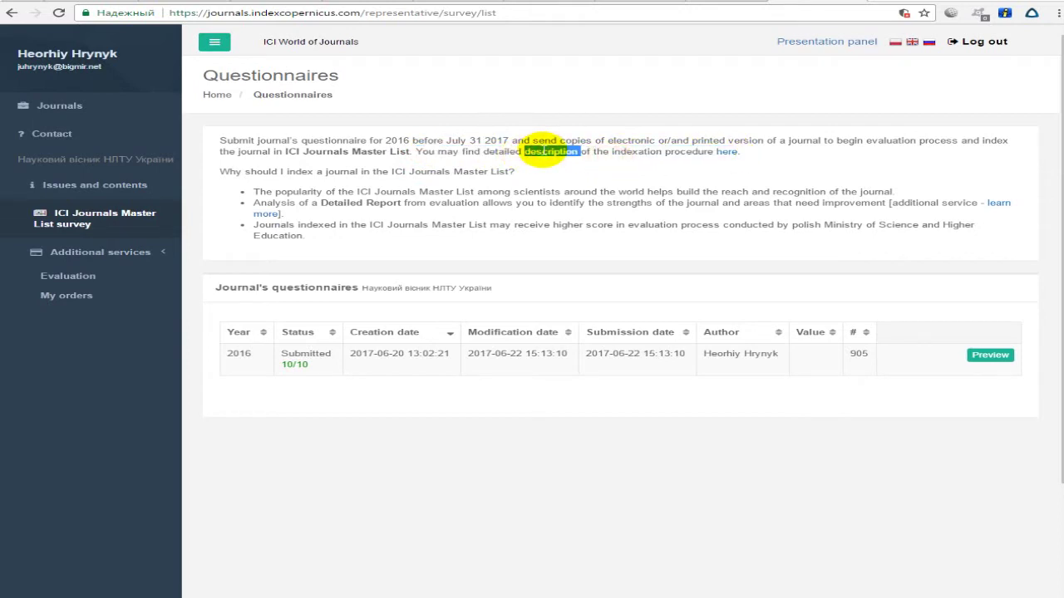
left_click(663, 153)
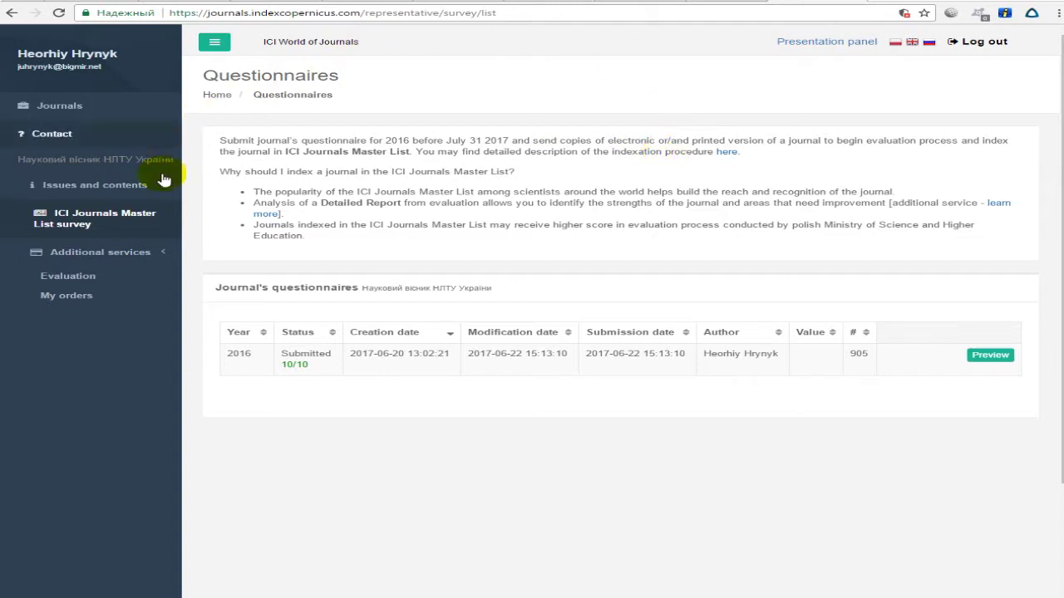
Open the journal's issues and contents list and go to the import page for issues and content
left_click(125, 185)
triple_click(807, 247)
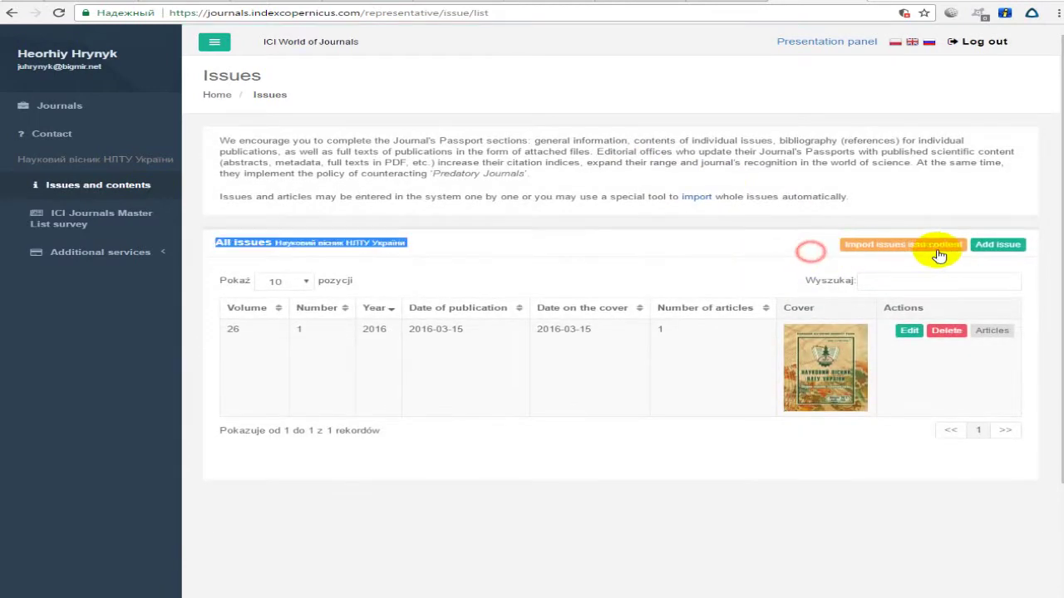
left_click(935, 223)
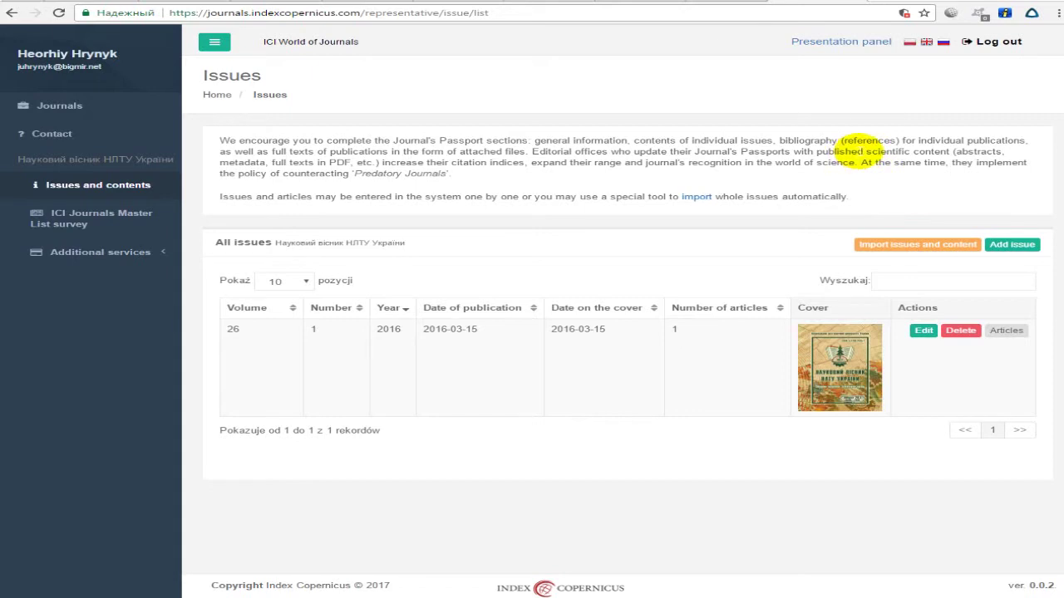
left_click(873, 248)
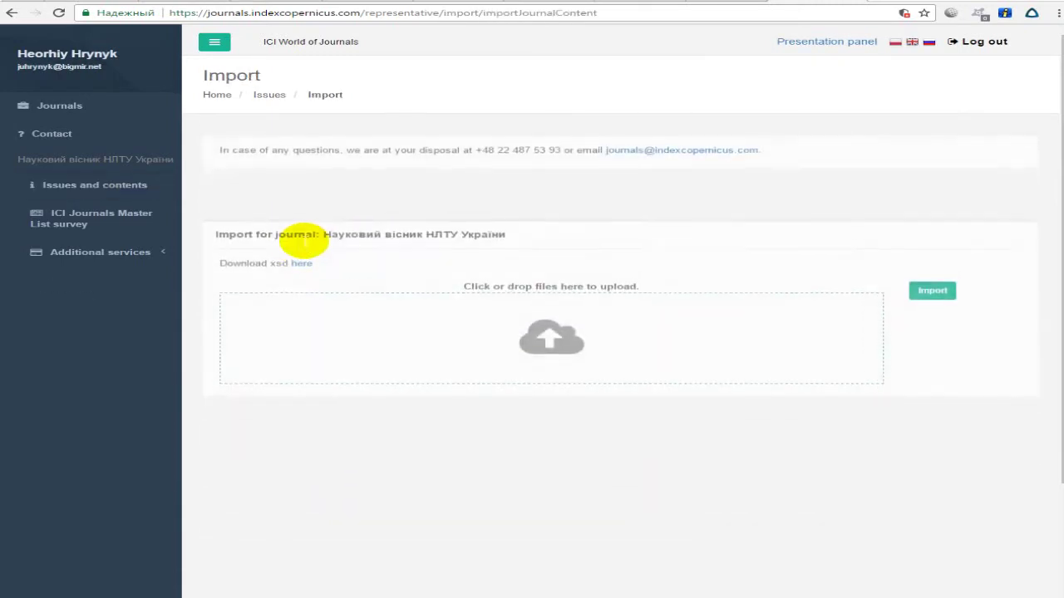
Download the import XSD schema and open the file to examine its element definitions
left_click(299, 217)
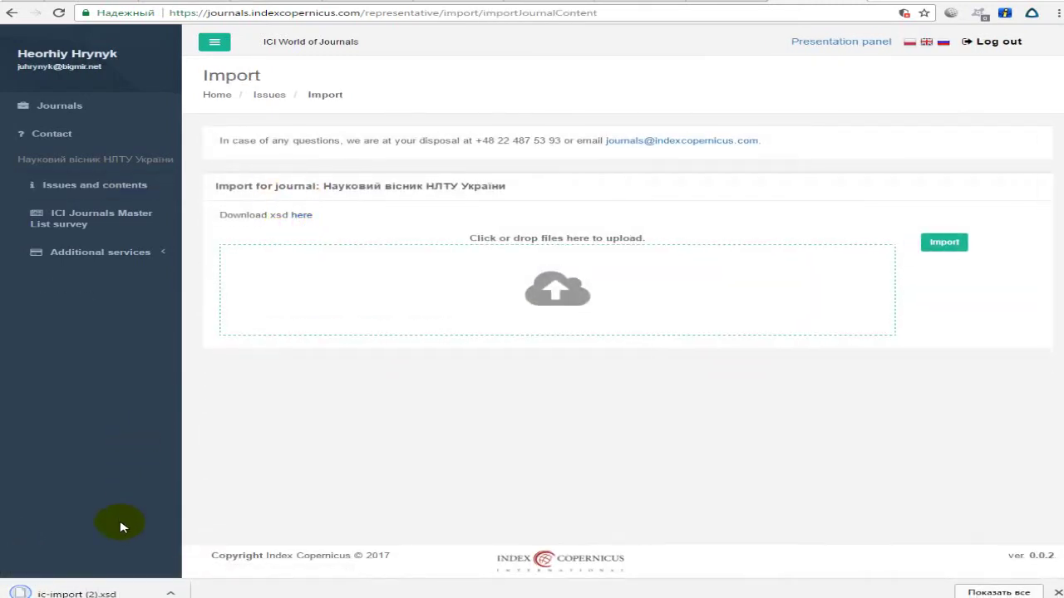
left_click_drag(121, 584, 706, 261)
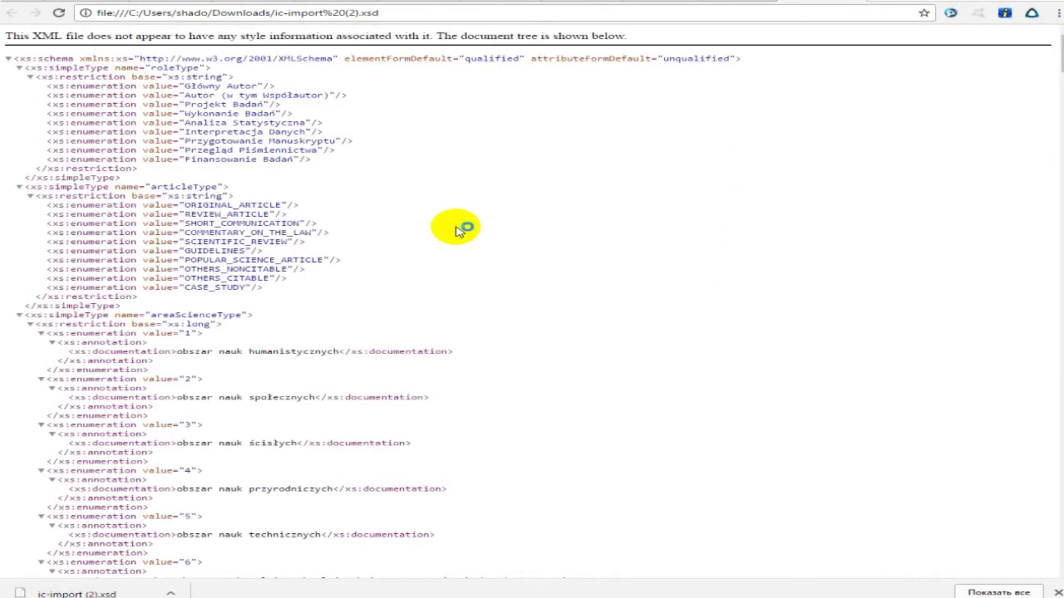
scroll(565, 216, "down", 5)
scroll(938, 142, "down", 2)
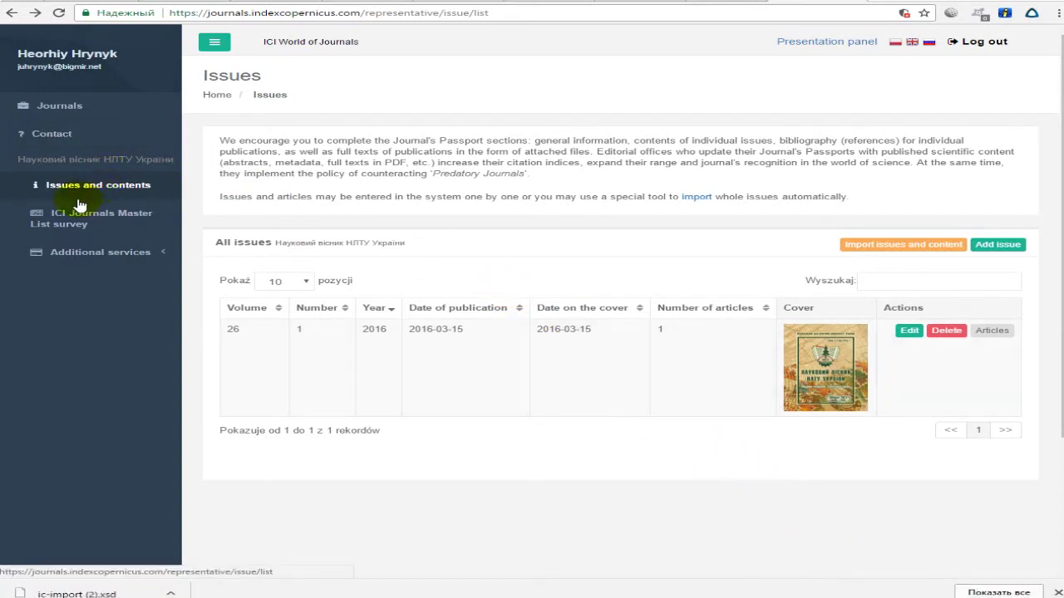
Open the list of registered journals and check the questionnaire status of the journal
left_click(129, 217)
left_click(69, 114)
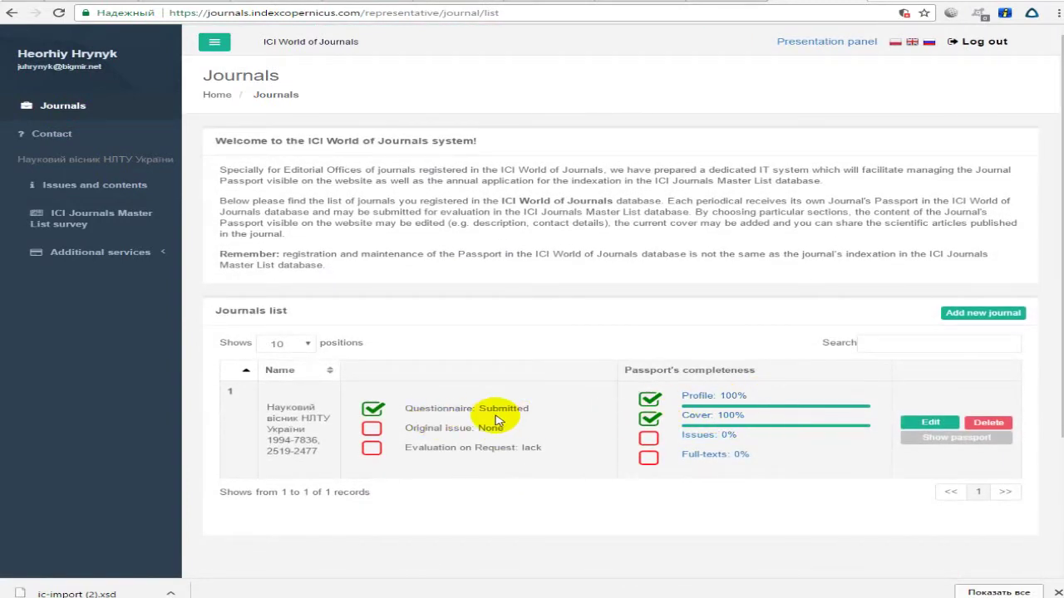
left_click(420, 403)
left_click_drag(540, 409, 416, 408)
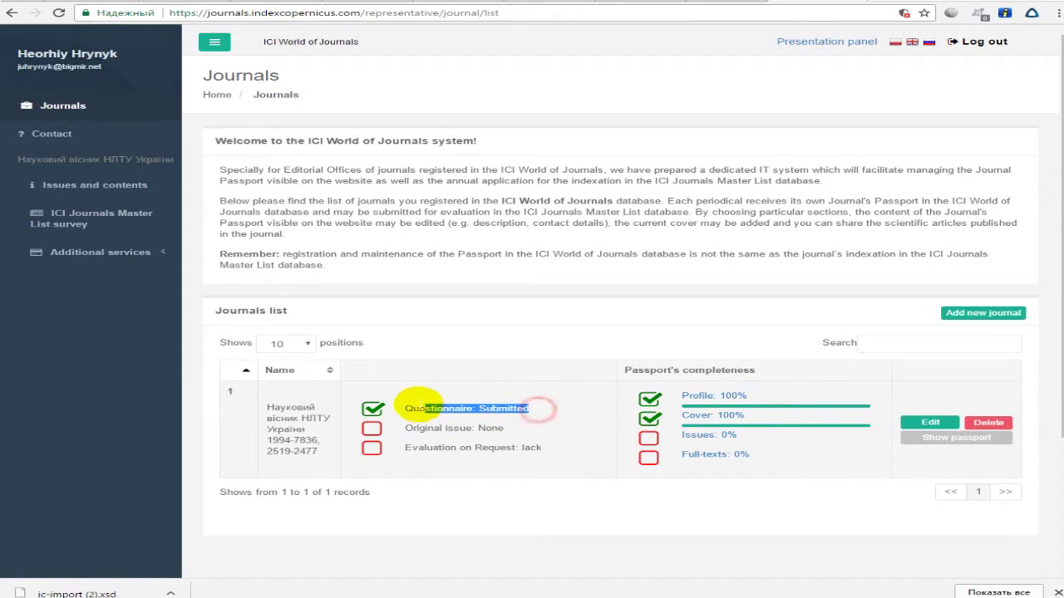
Open the volume 26, number 1 issue for editing and review its volume, number, year and article count fields
left_click(127, 187)
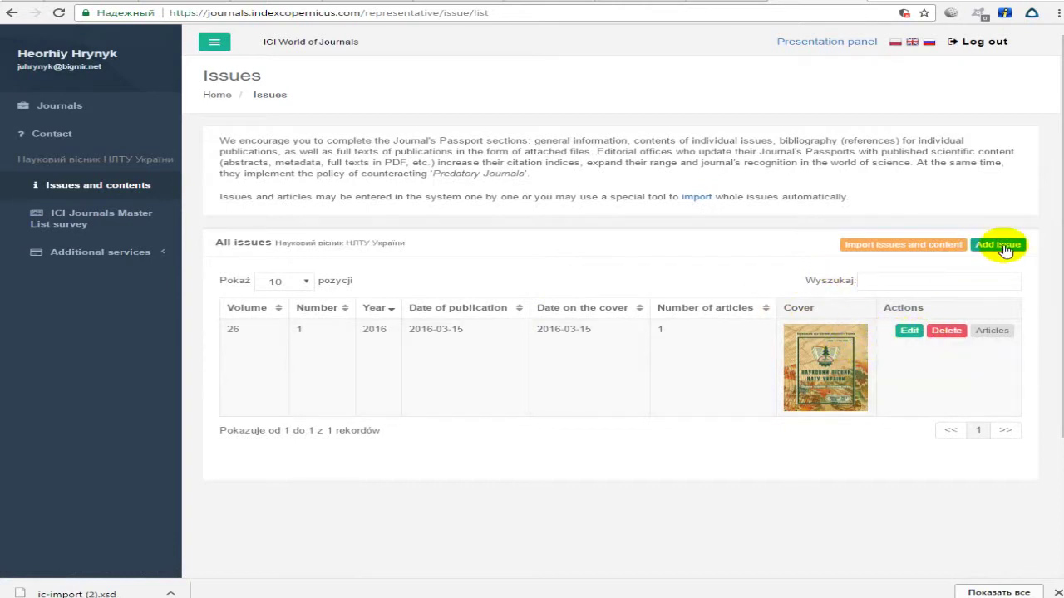
left_click(909, 330)
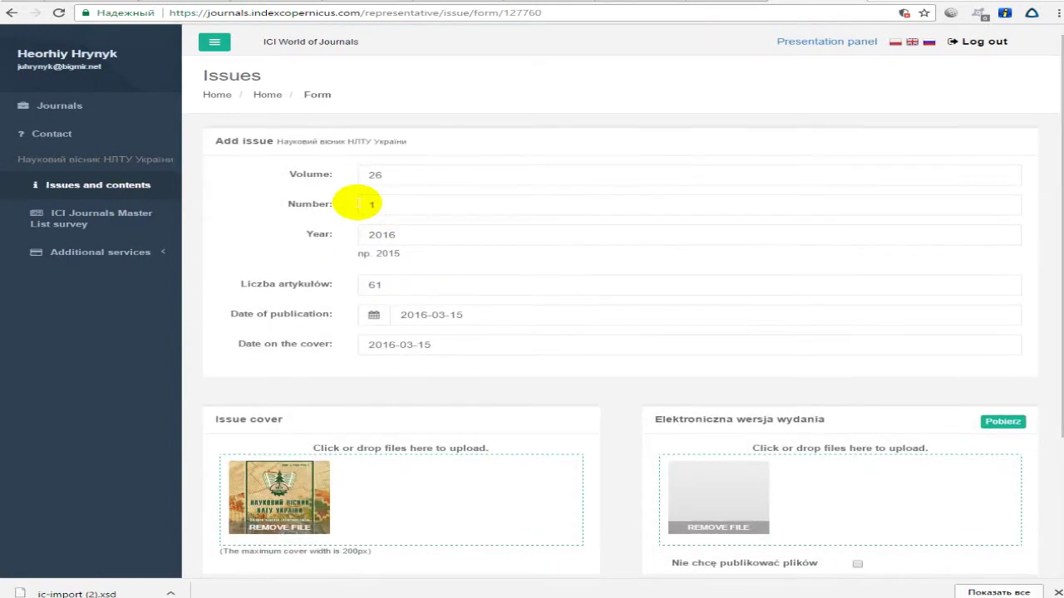
scroll(354, 217, "down", 3)
scroll(368, 236, "up", 3)
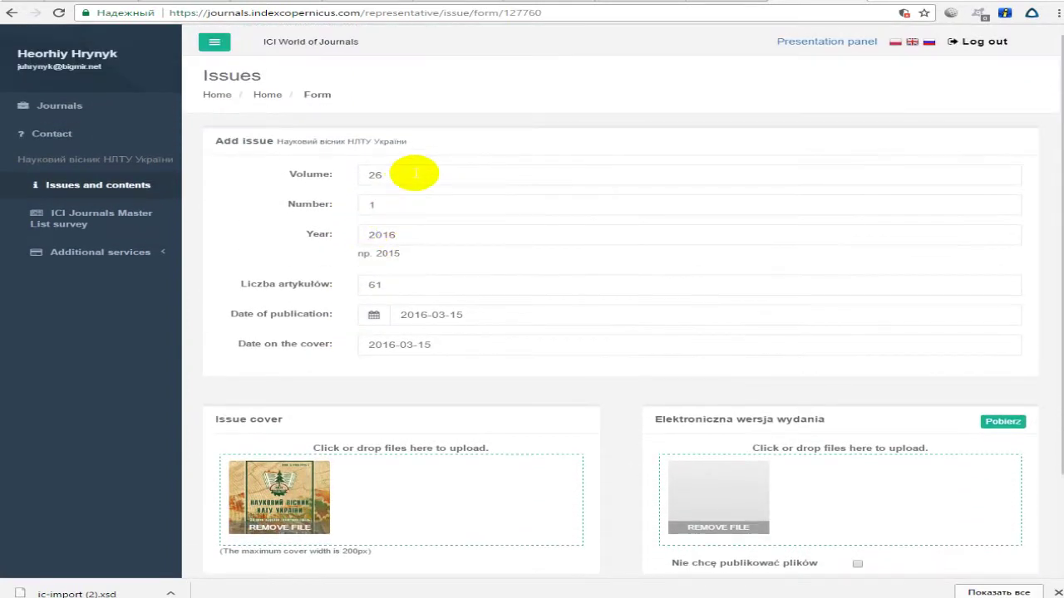
double_click(391, 175)
left_click(375, 174)
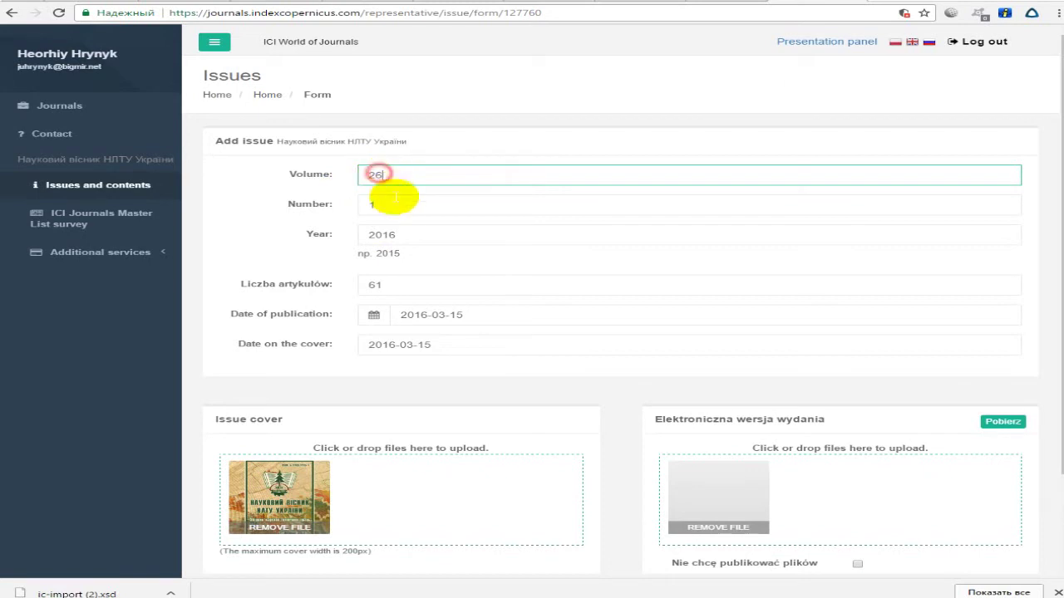
left_click(389, 207)
left_click(384, 234)
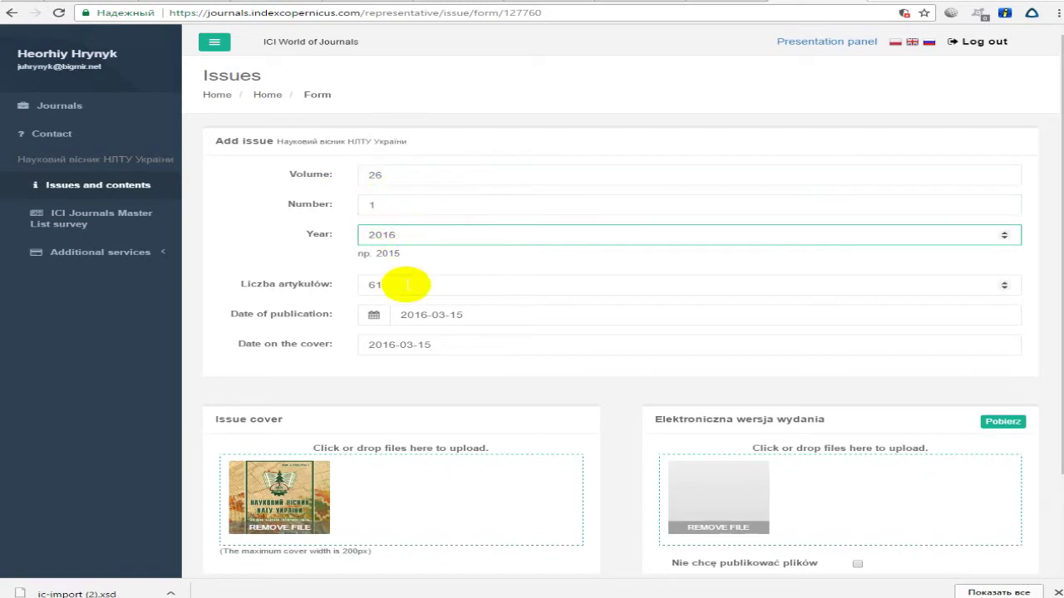
left_click_drag(229, 282, 345, 290)
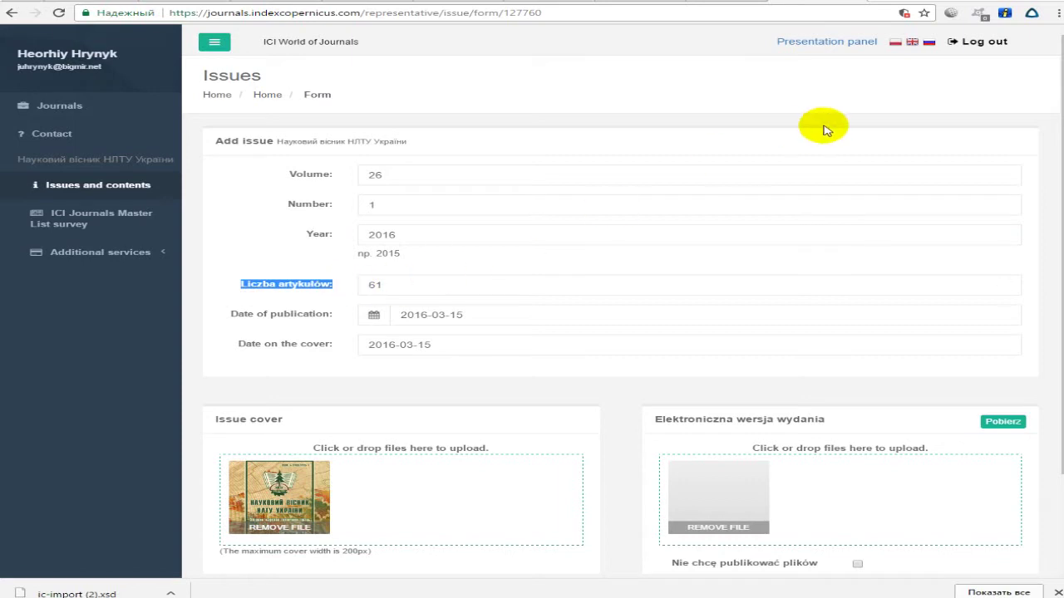
Switch the interface language to Polish to compare the issue form's labels, and return to English
left_click(930, 43)
left_click(902, 43)
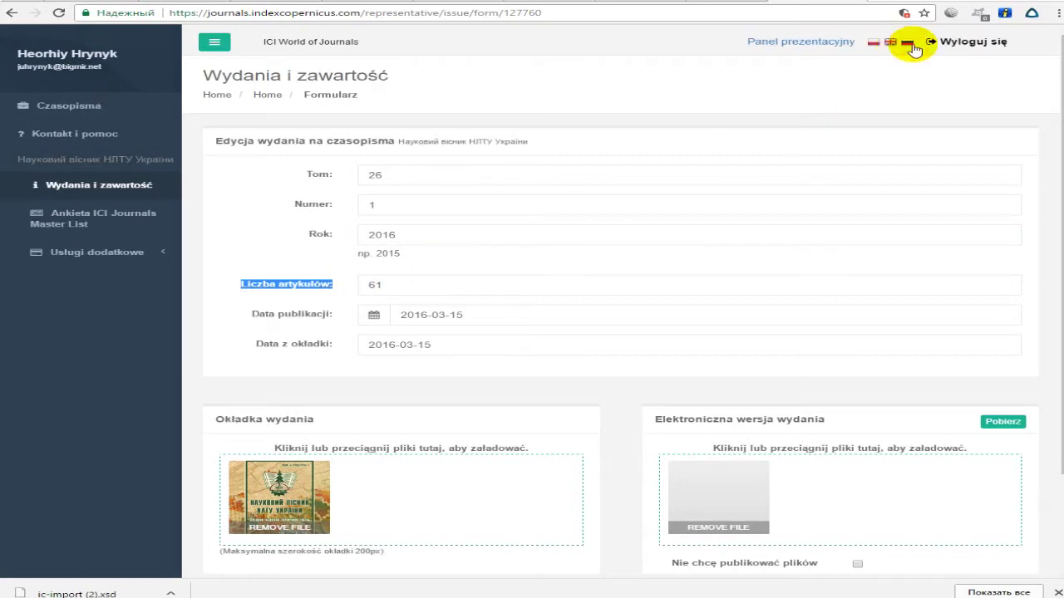
left_click(913, 45)
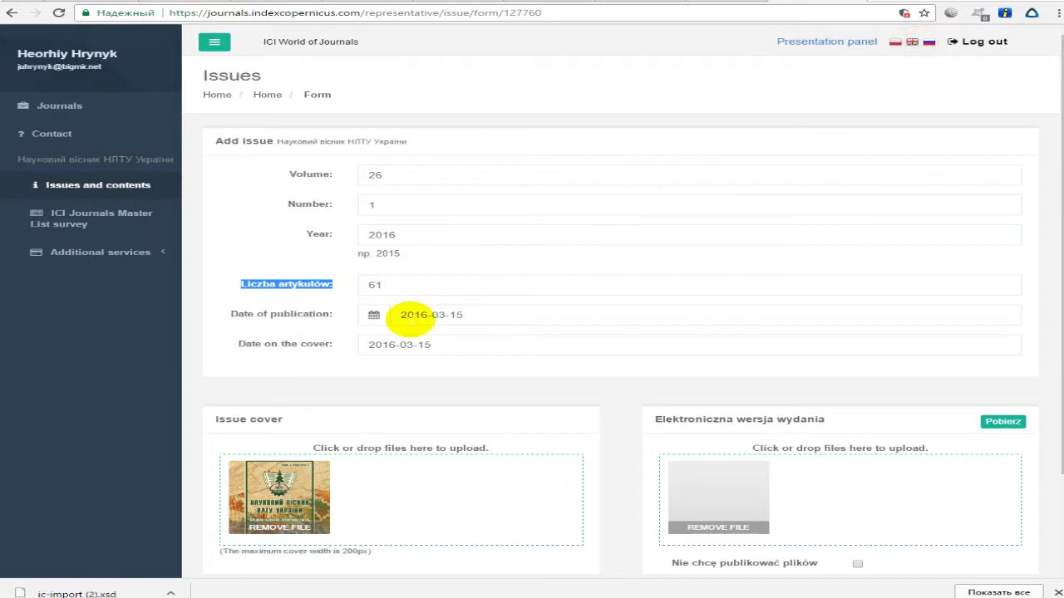
Check the publication date and cover date fields of the issue form without changing them
left_click(471, 315)
left_click(455, 344)
left_click(468, 341)
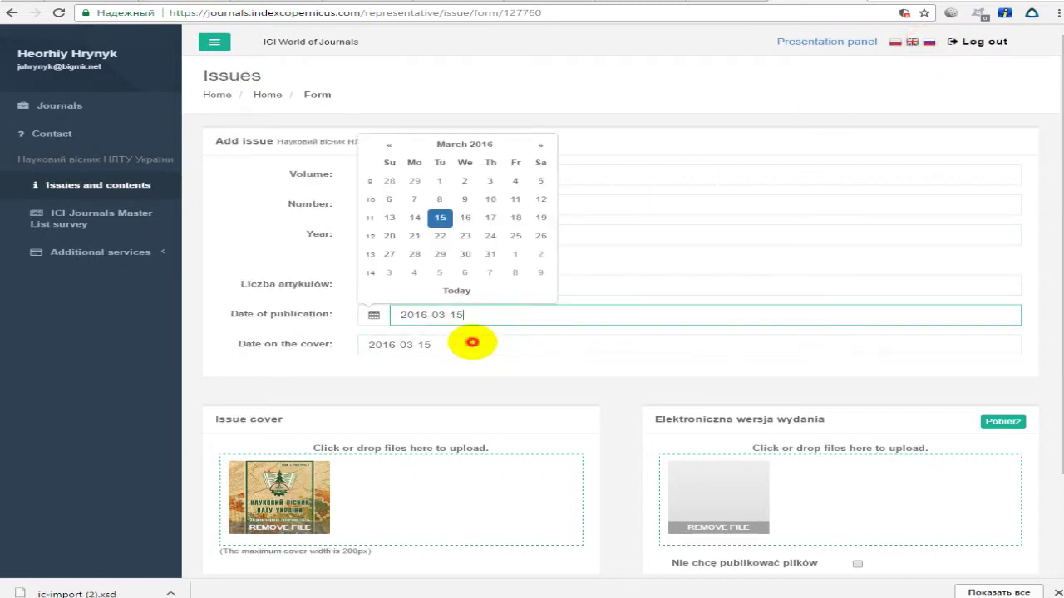
Examine the issue form's cover upload and electronic version upload sections, including the files already attached
scroll(435, 385, "down", 2)
left_click(295, 303)
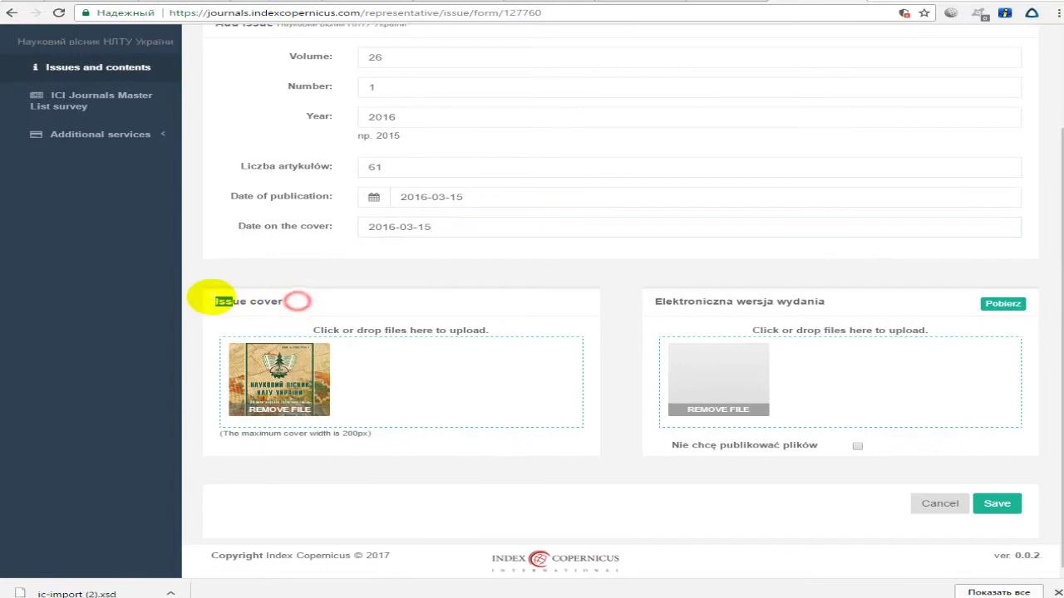
left_click_drag(848, 302, 811, 302)
left_click(827, 301)
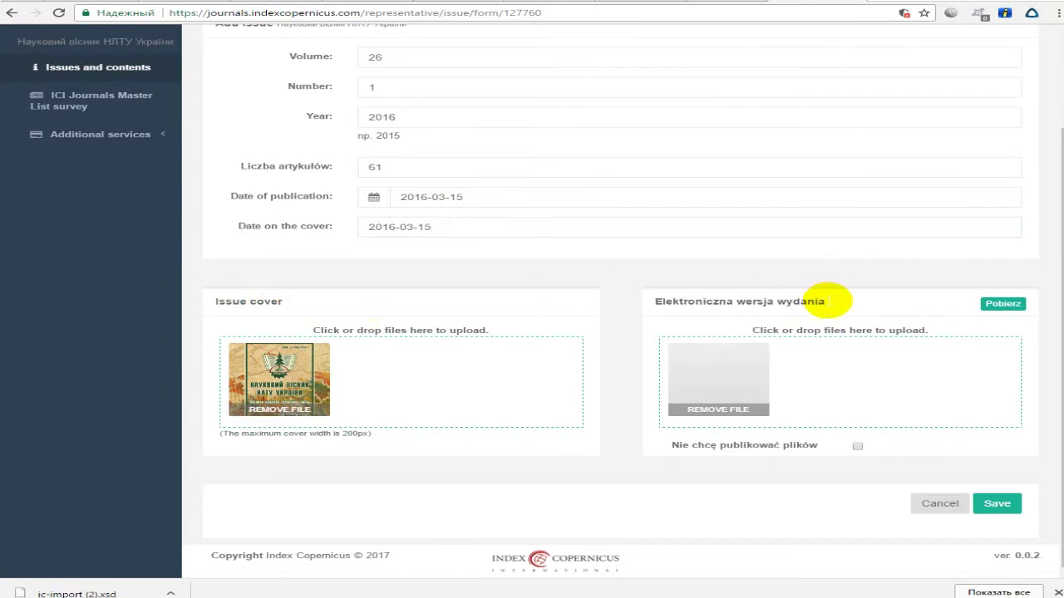
triple_click(826, 302)
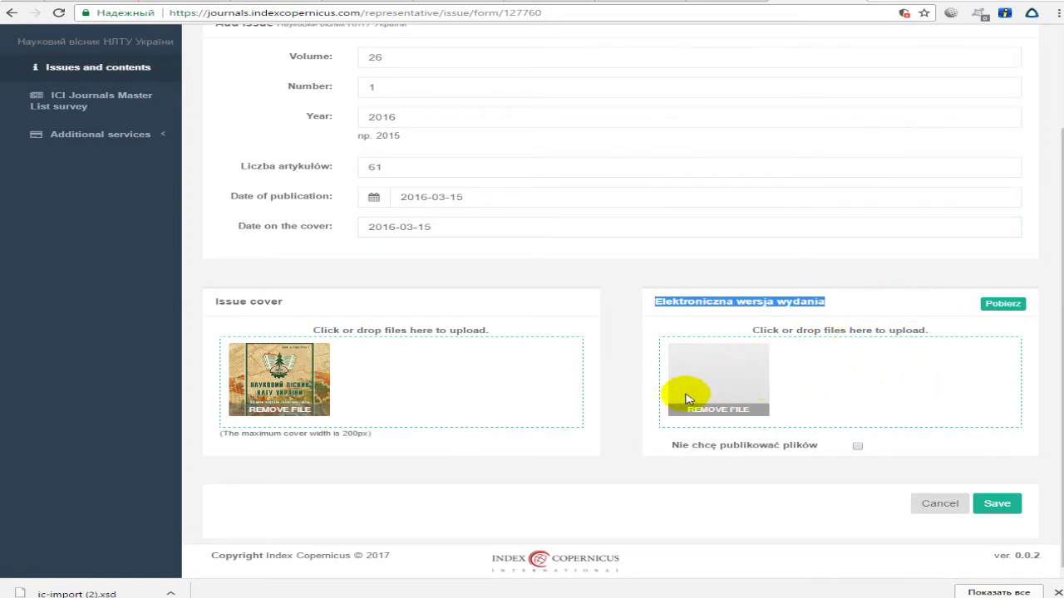
left_click(718, 369)
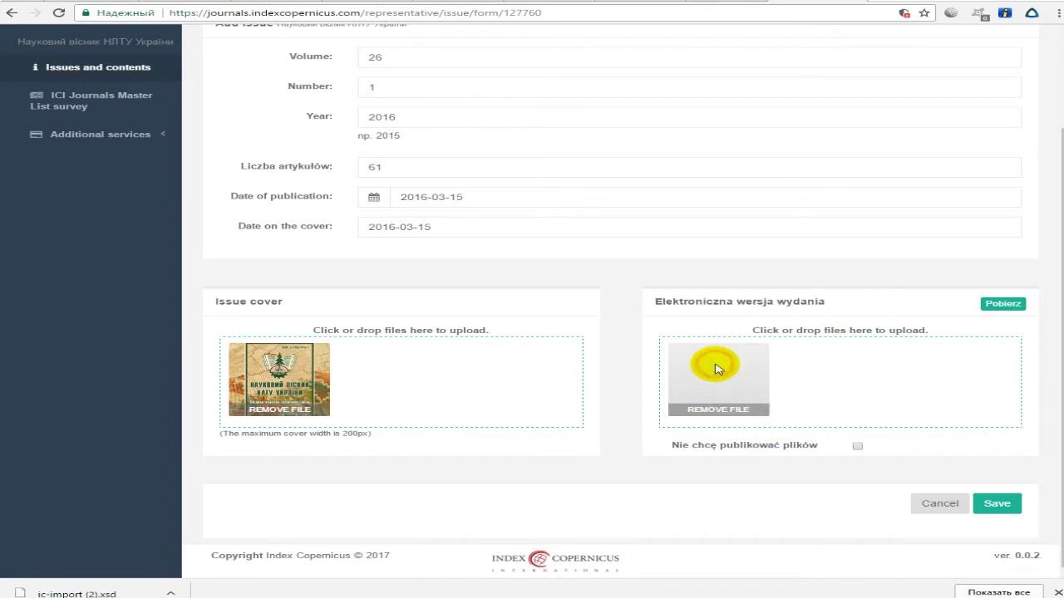
left_click(813, 325)
left_click(725, 365)
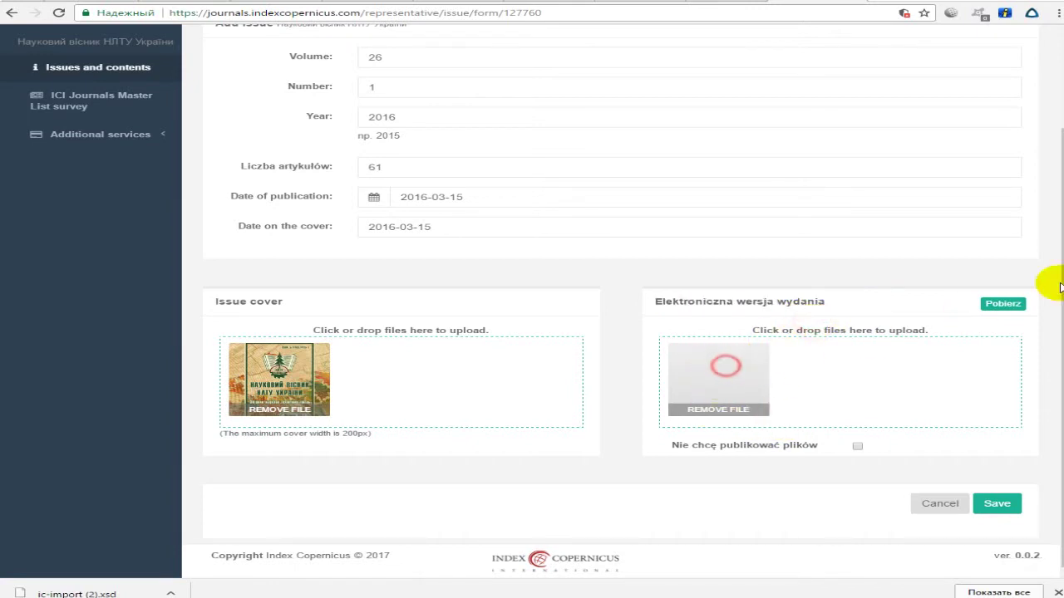
scroll(1045, 202, "up", 3)
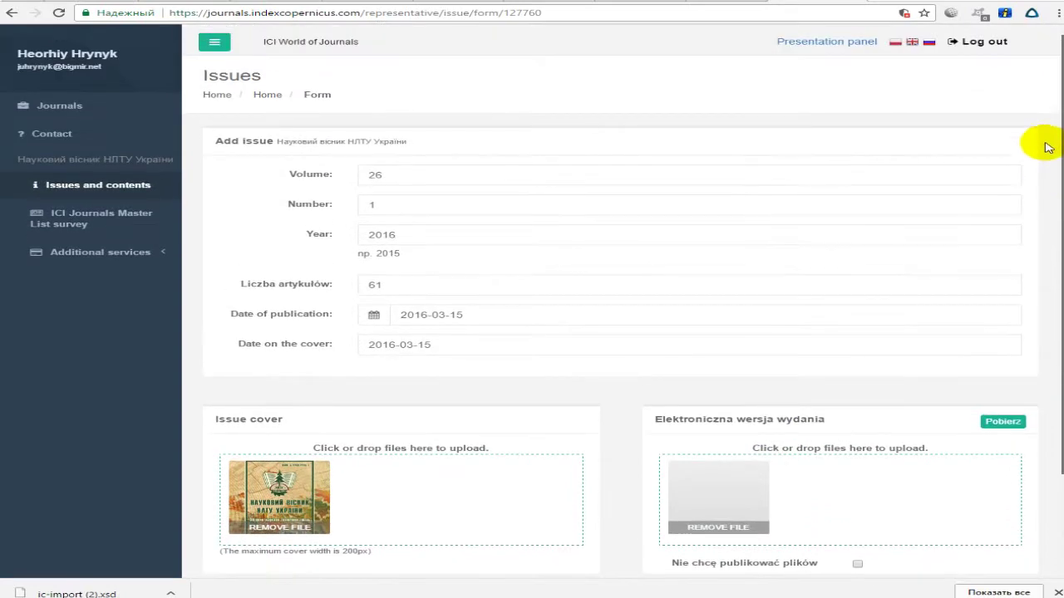
scroll(1038, 142, "down", 3)
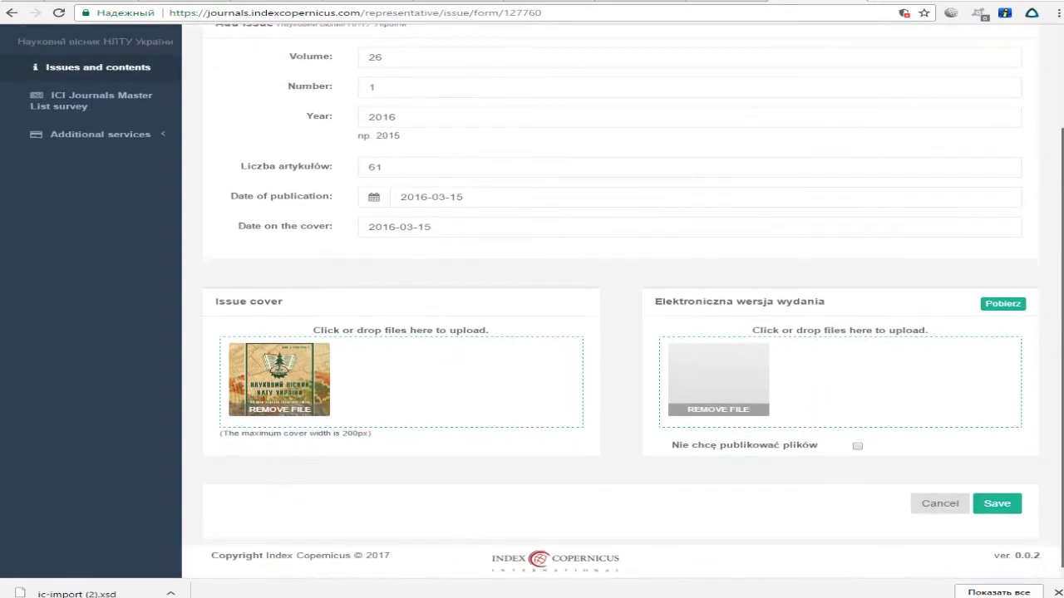
Save the volume 26, number 1 issue and open its list of articles from the issues list
left_click(1003, 504)
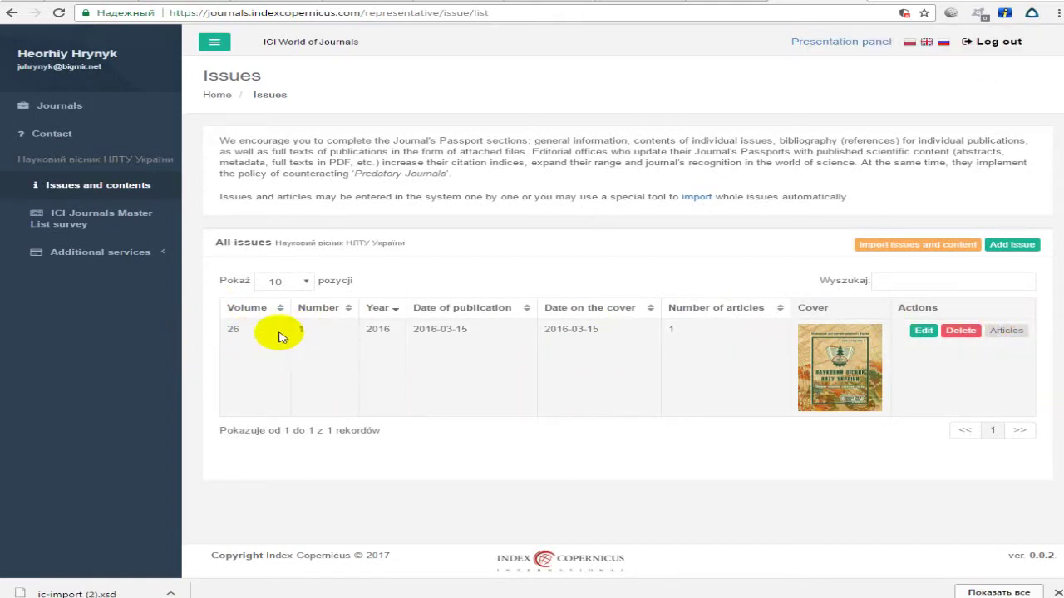
left_click_drag(594, 327, 856, 360)
left_click(961, 374)
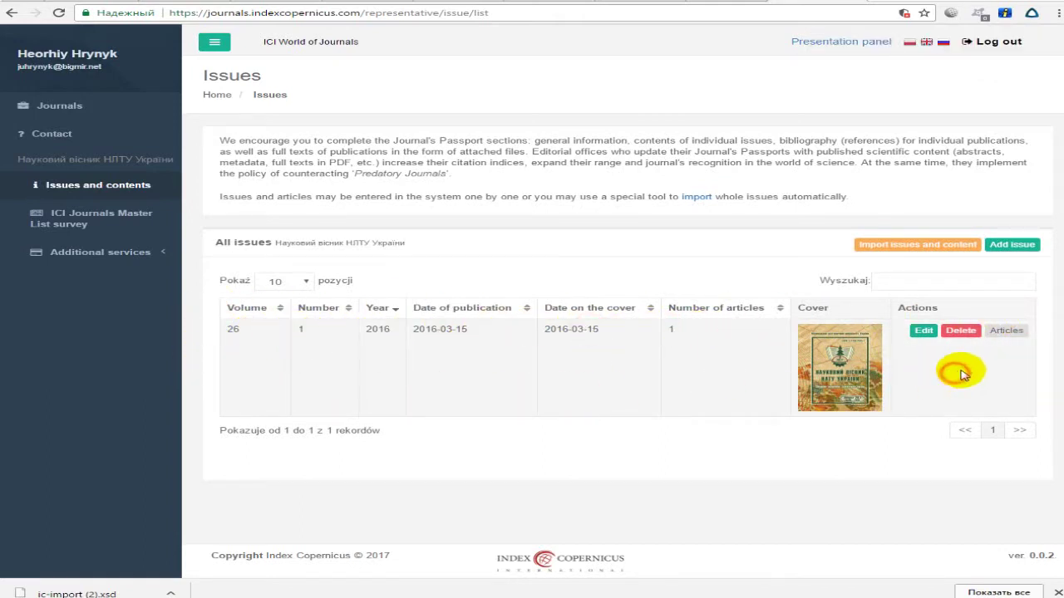
left_click(1007, 331)
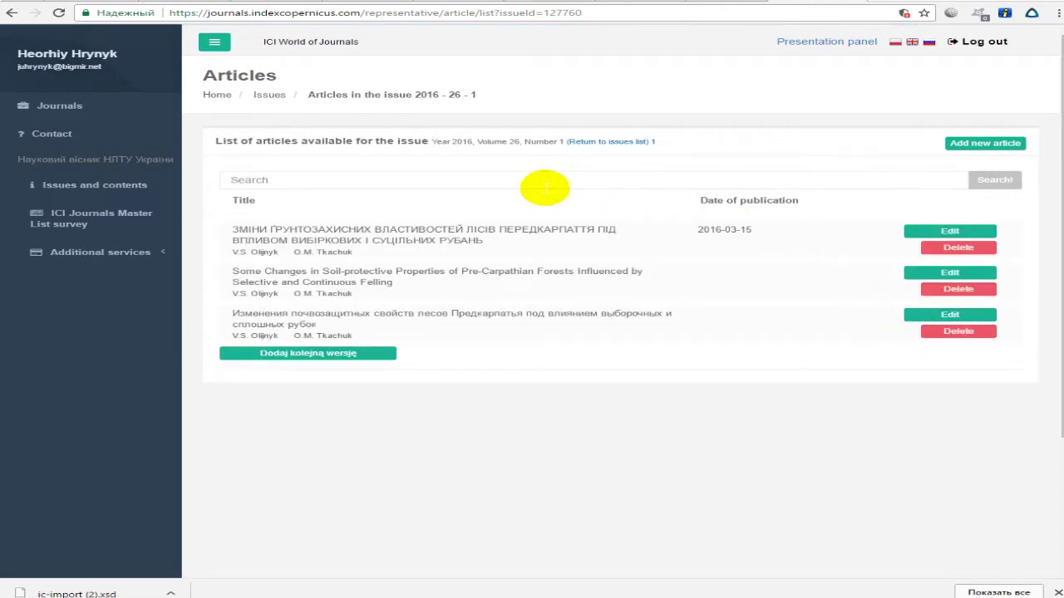
left_click(534, 185)
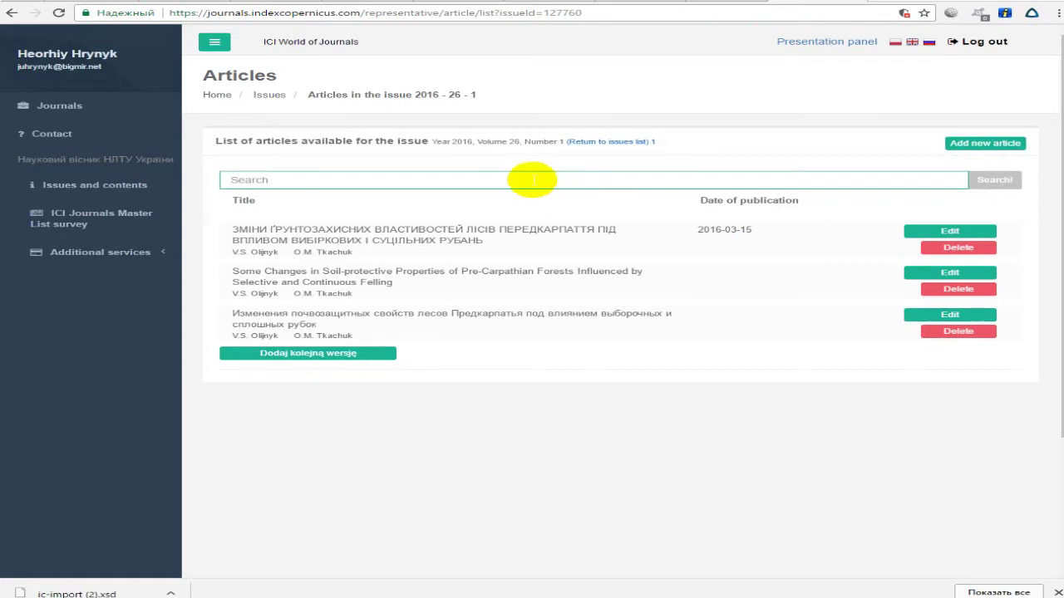
Open the blank form for a new article, look through its fields, and return to the issue's article list
left_click(1010, 148)
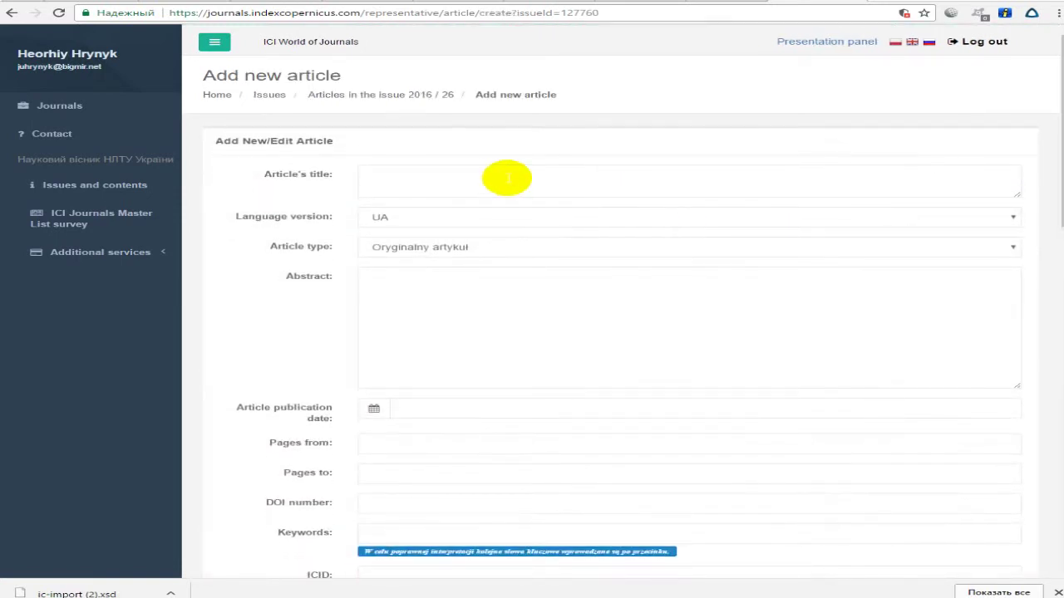
scroll(505, 178, "down", 3)
scroll(506, 178, "down", 3)
scroll(505, 178, "up", 6)
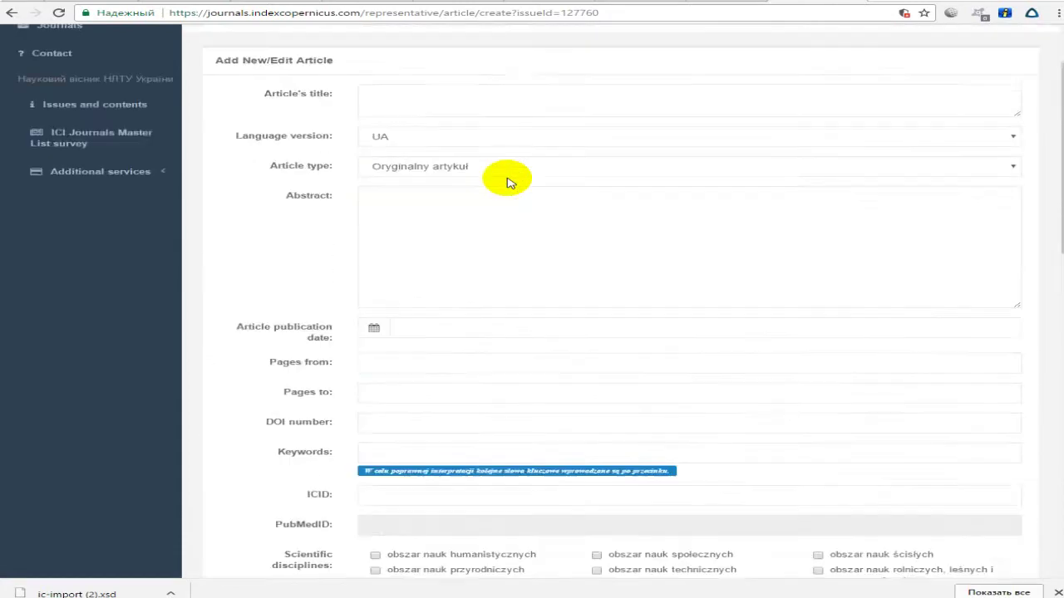
key("alt+Left")
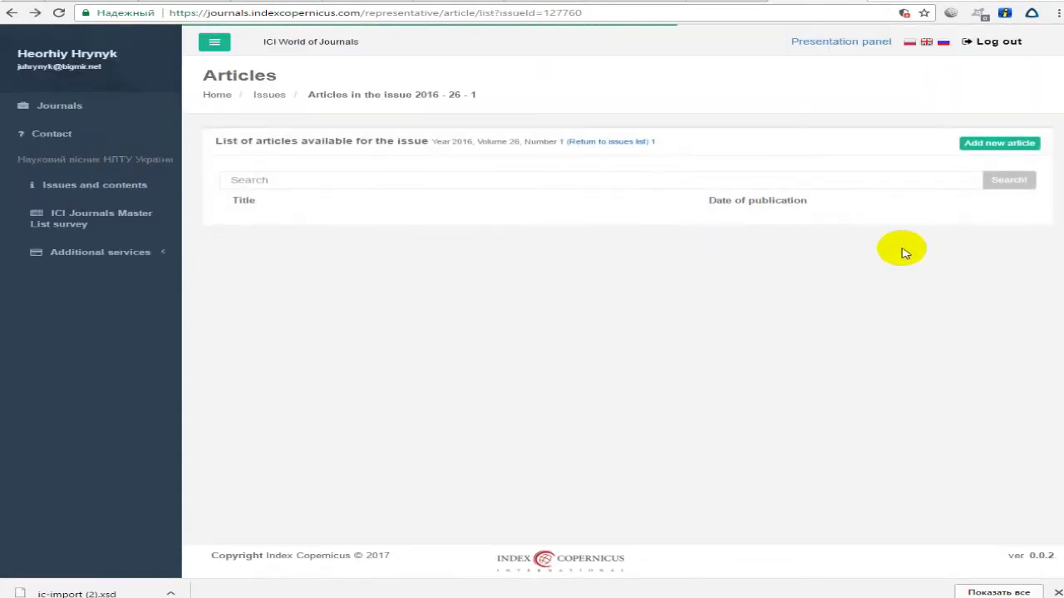
Open the issue's first article for editing and review its title and the available article types, keeping "Oryginalny artykuł"
left_click(886, 231)
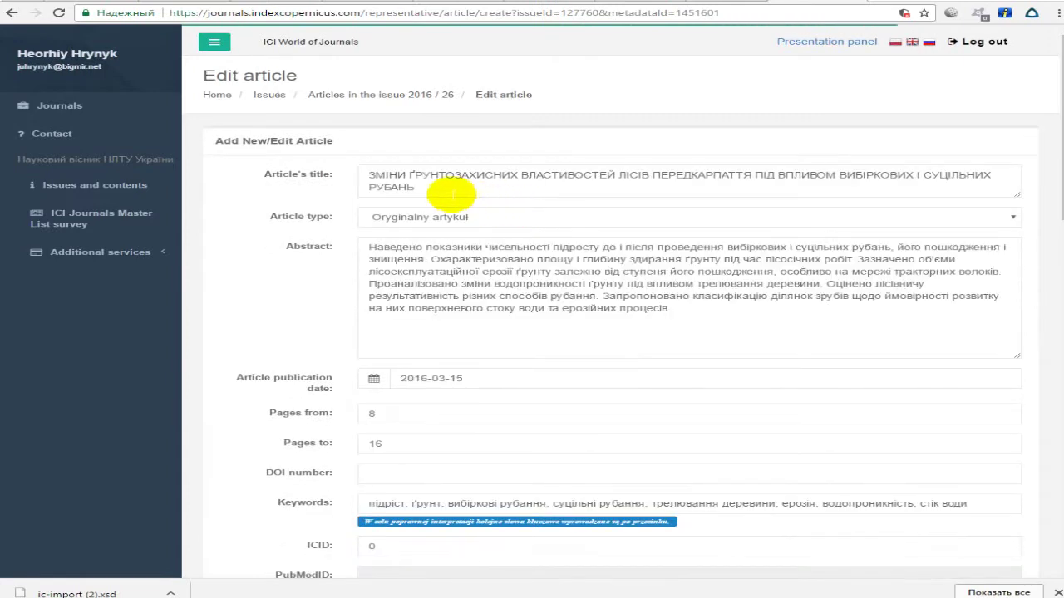
left_click_drag(443, 189, 368, 174)
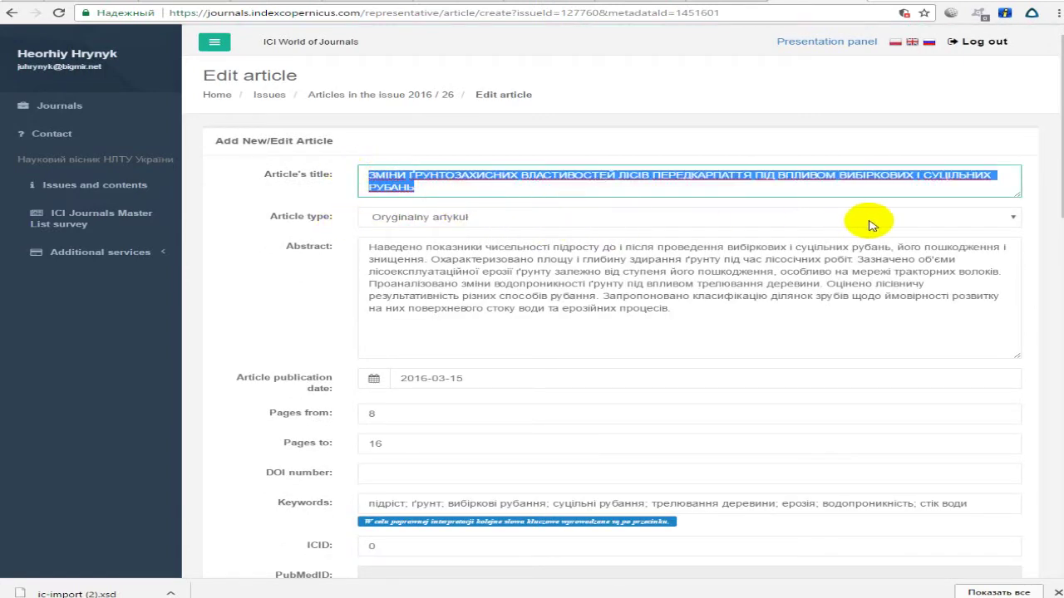
left_click(1008, 217)
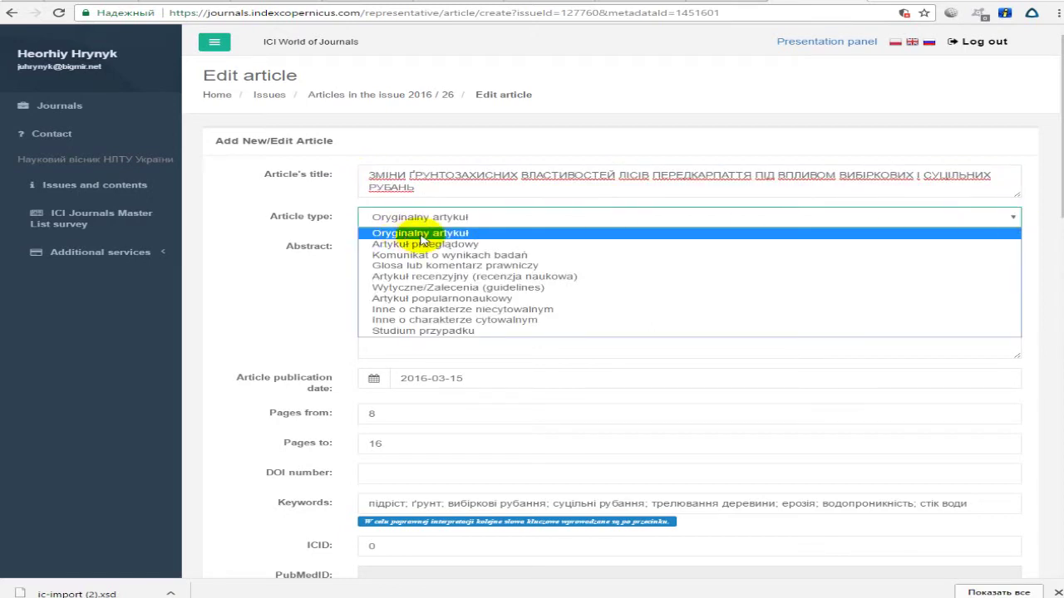
left_click(466, 234)
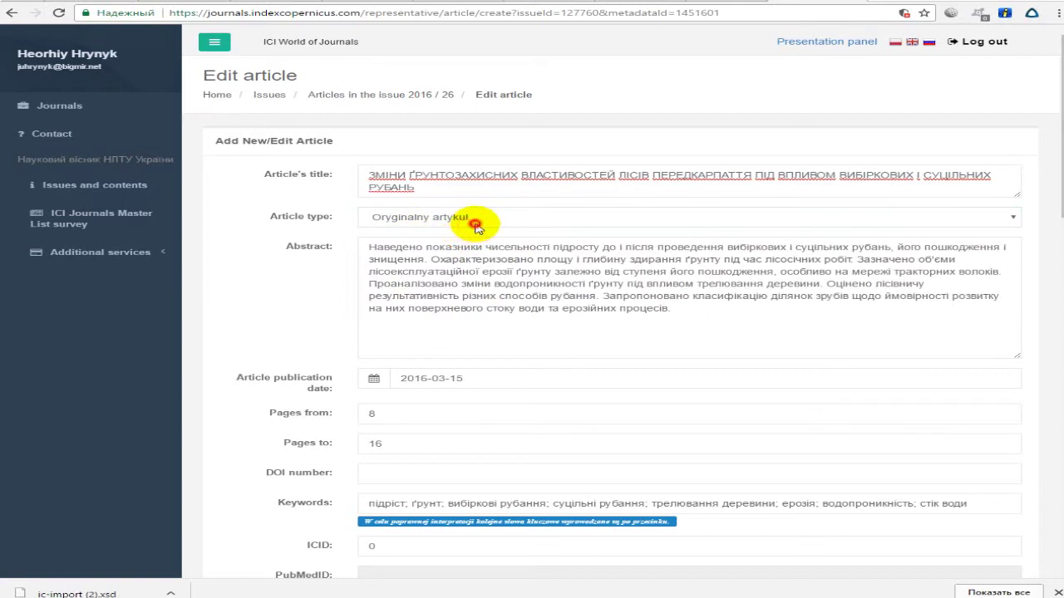
left_click(476, 225)
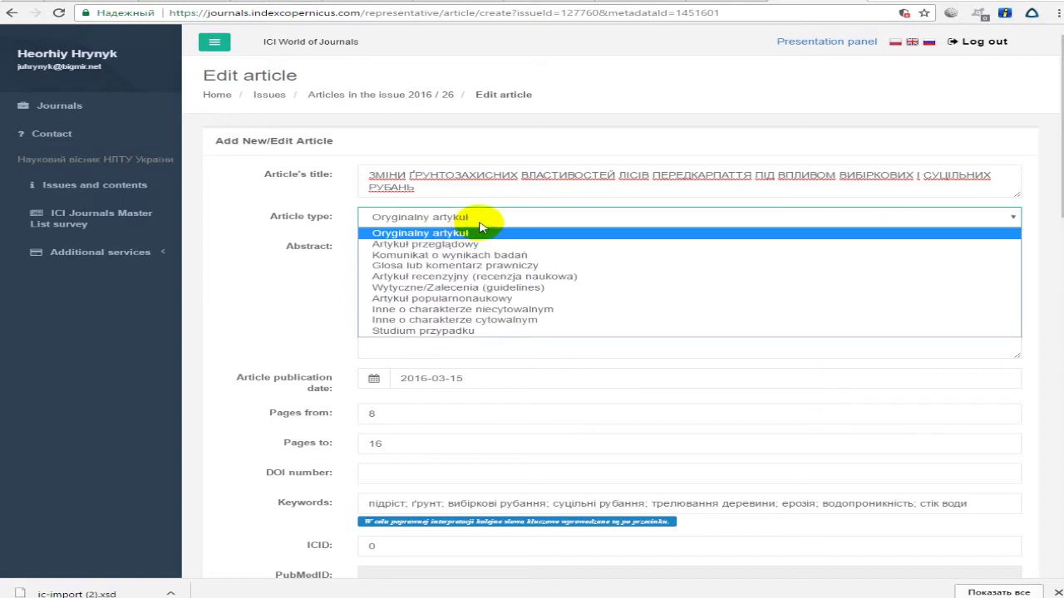
left_click(458, 214)
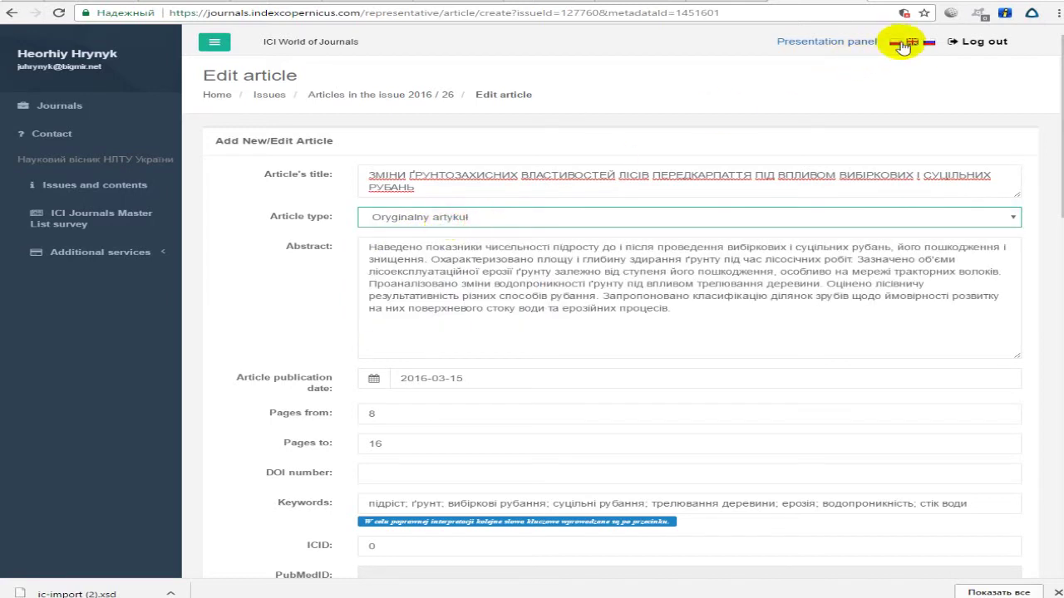
Switch the interface language to Russian and back to English, checking the article type options for translated names
left_click(925, 42)
left_click(914, 43)
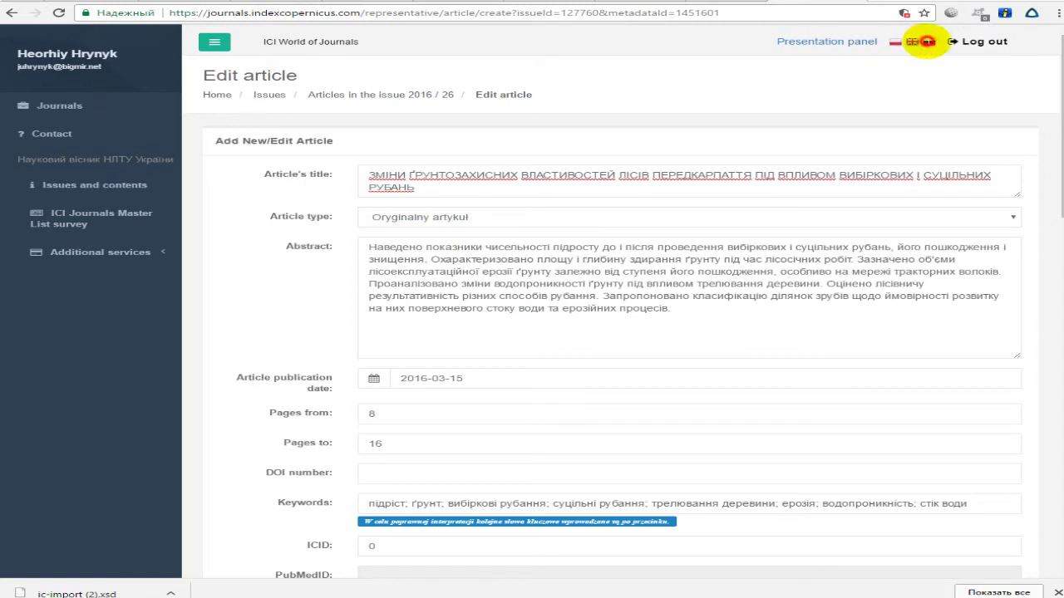
left_click(926, 42)
left_click(912, 41)
left_click(742, 215)
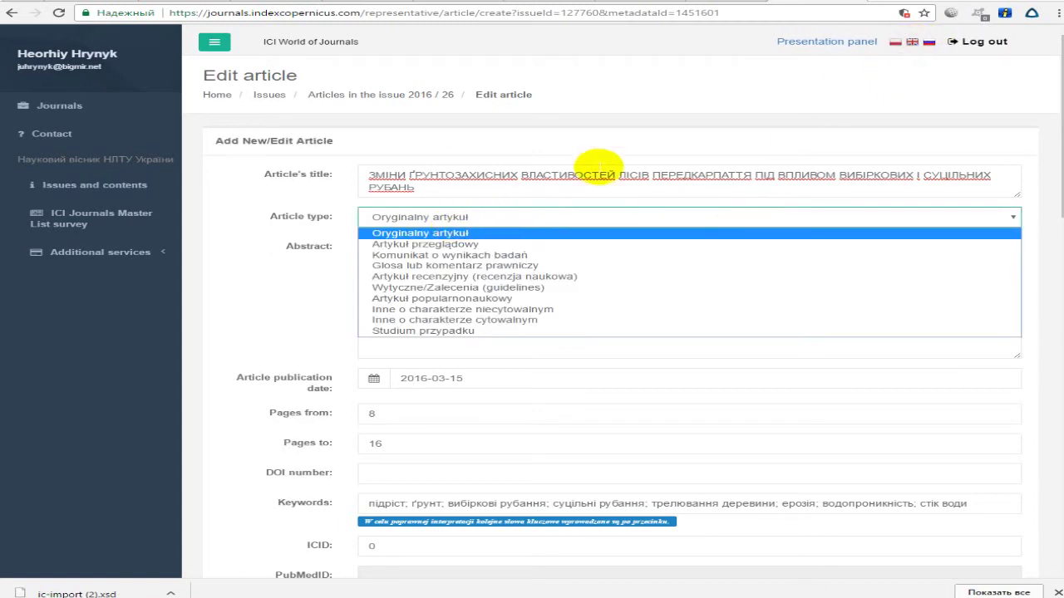
left_click(469, 220)
left_click(472, 218)
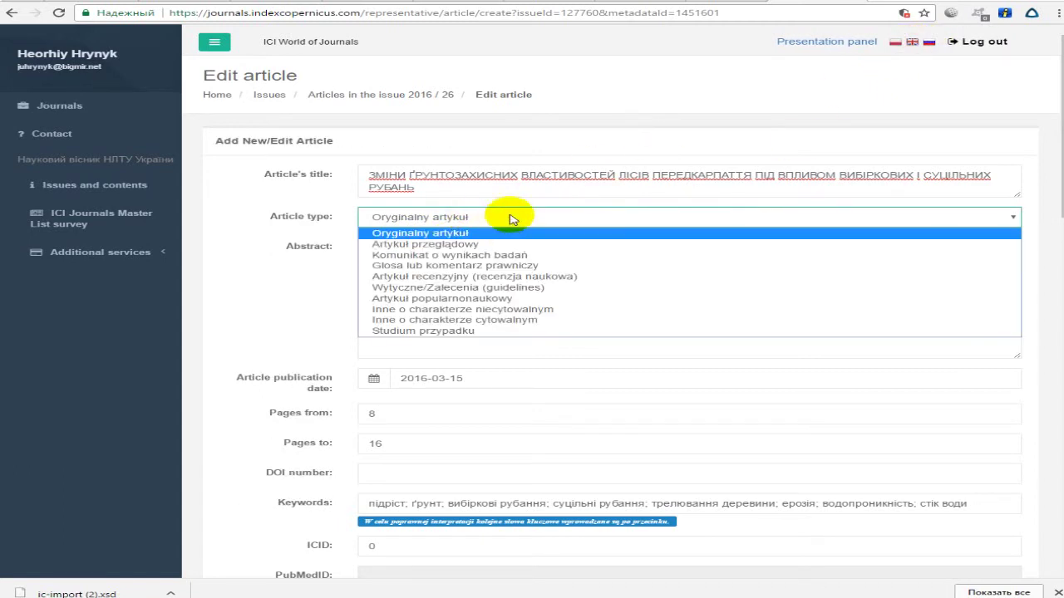
left_click(474, 216)
Review the article's abstract, page range, DOI number, keywords and ICID fields without changing them
left_click(499, 251)
left_click(361, 249)
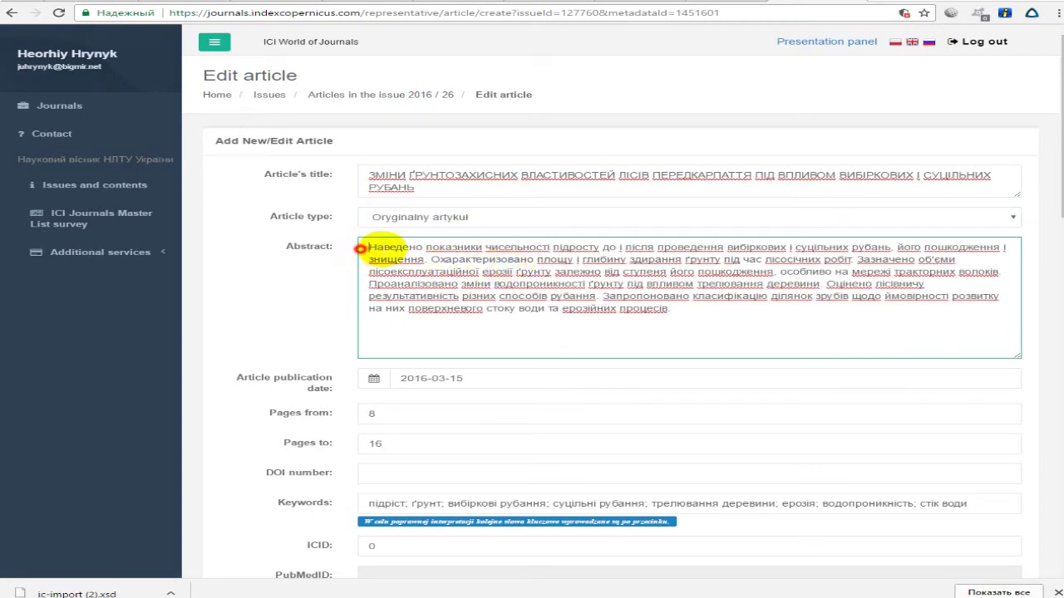
left_click(755, 293)
scroll(584, 335, "down", 3)
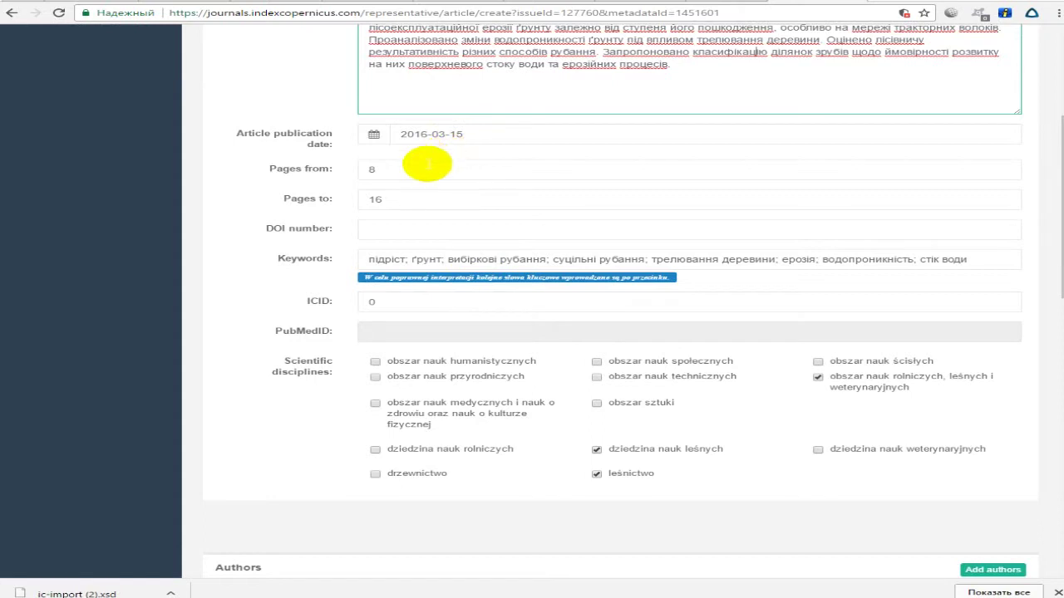
left_click(424, 168)
left_click(408, 190)
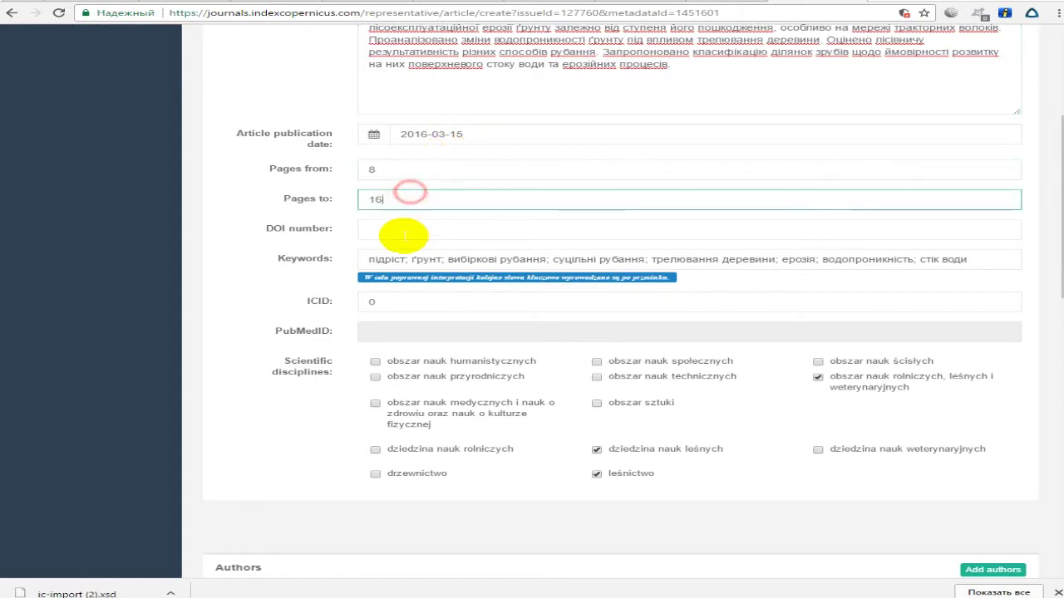
left_click(404, 233)
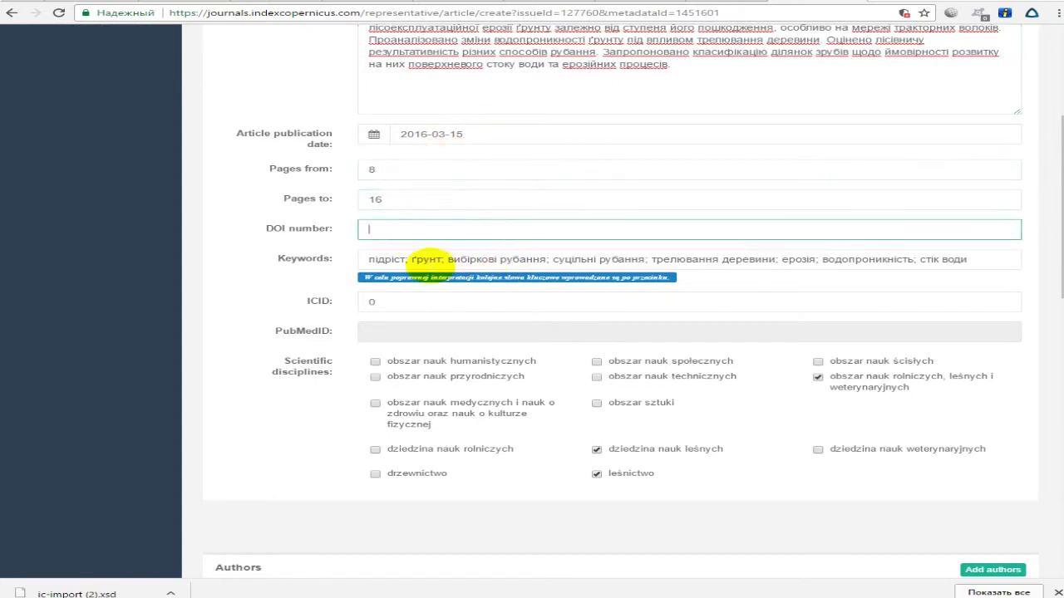
left_click_drag(368, 260, 954, 258)
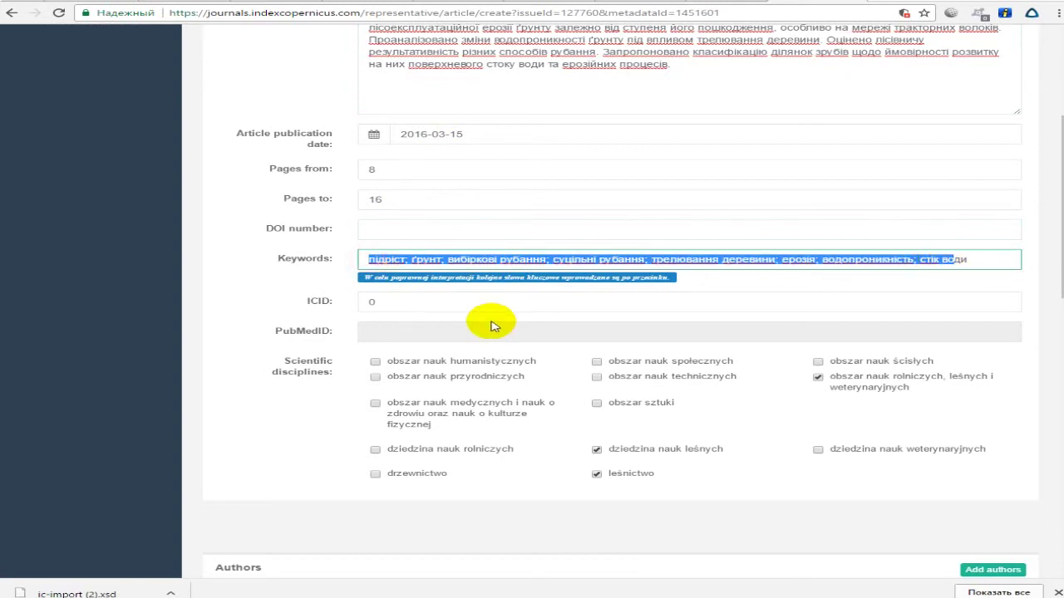
left_click(500, 306)
Copy the ICID field label and search Google for "ICID что это" in a new browser tab
double_click(328, 302)
key("ctrl+c")
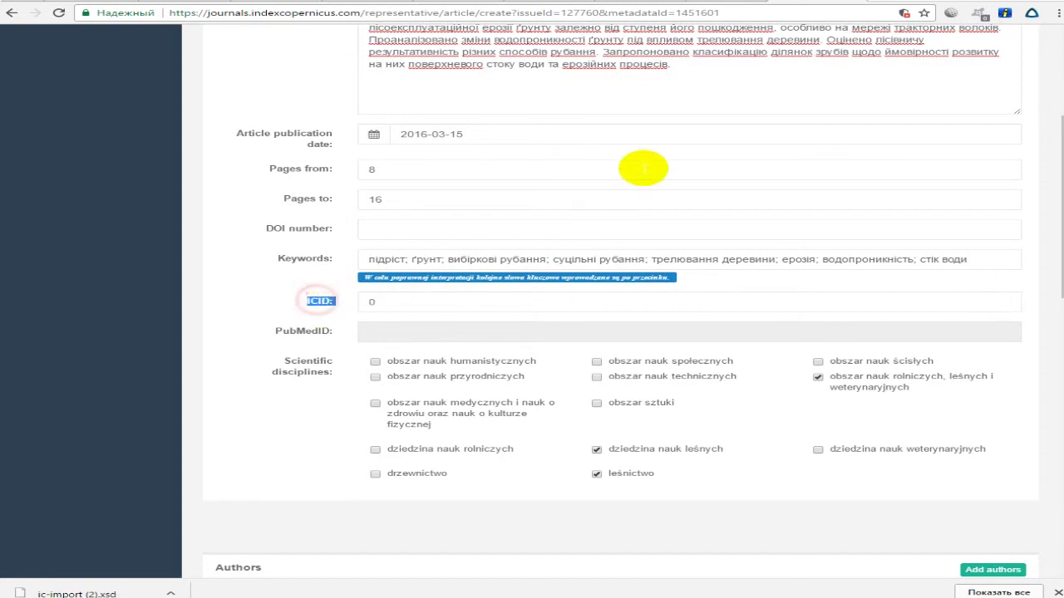
key("ctrl+t")
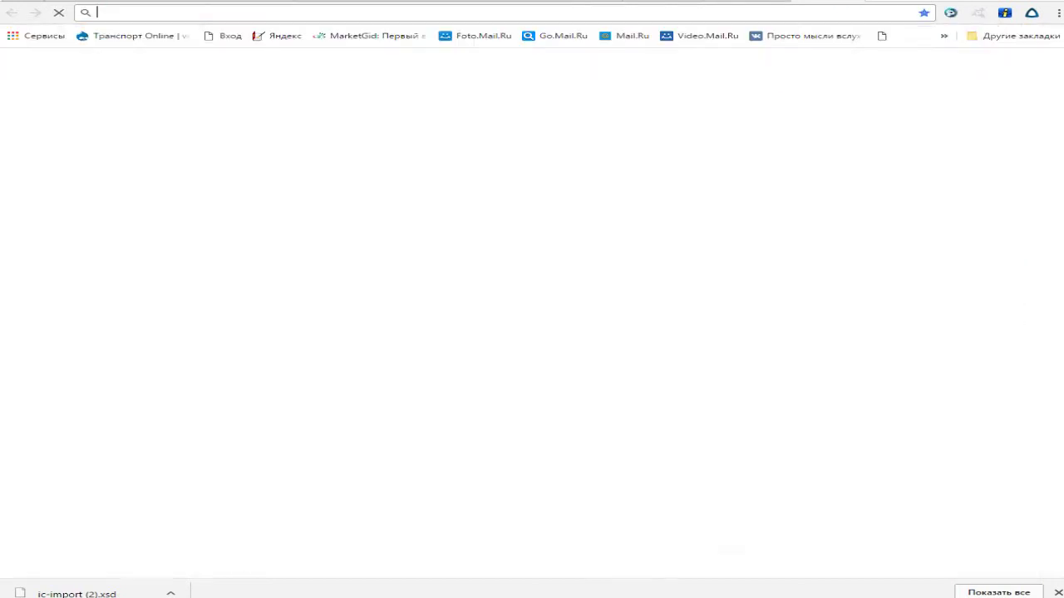
key("ctrl+v")
key("Down")
key("Return")
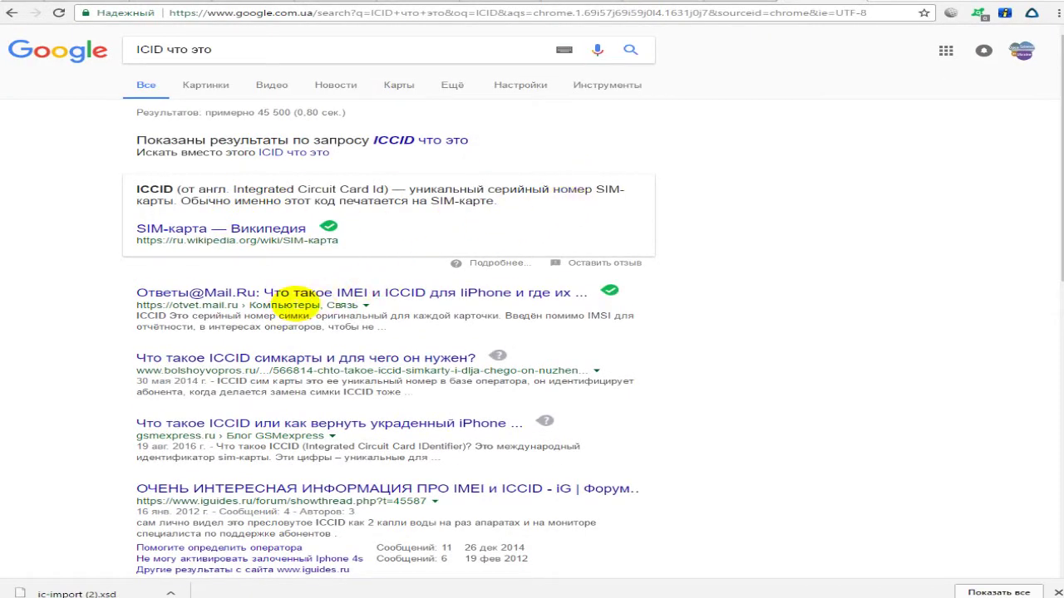
scroll(287, 304, "down", 1)
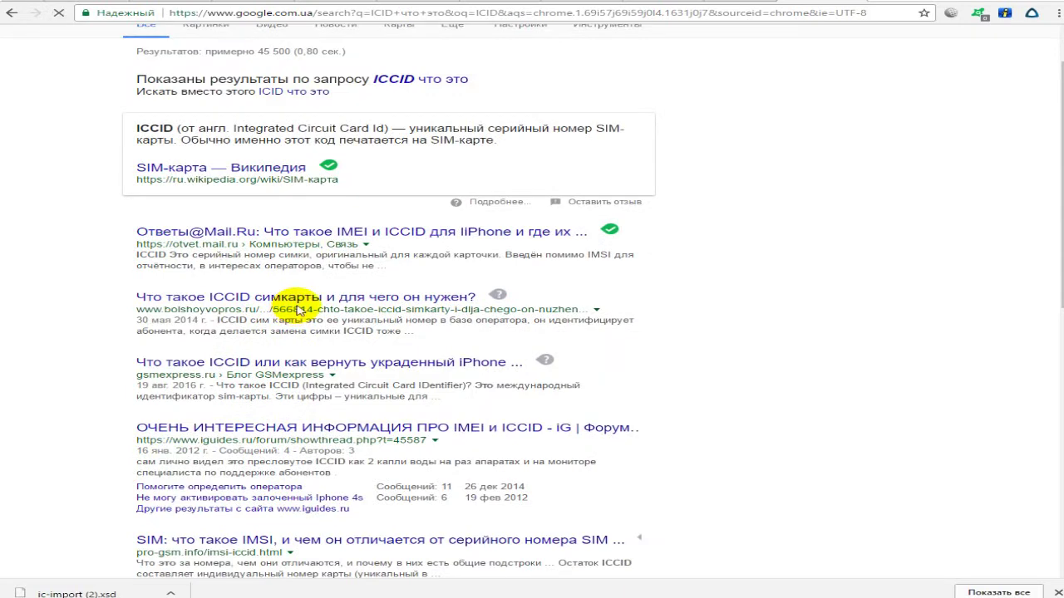
scroll(295, 309, "up", 1)
Shorten the Google query to "ICID" and run the search again
left_click(167, 49)
left_click_drag(167, 49, 456, 50)
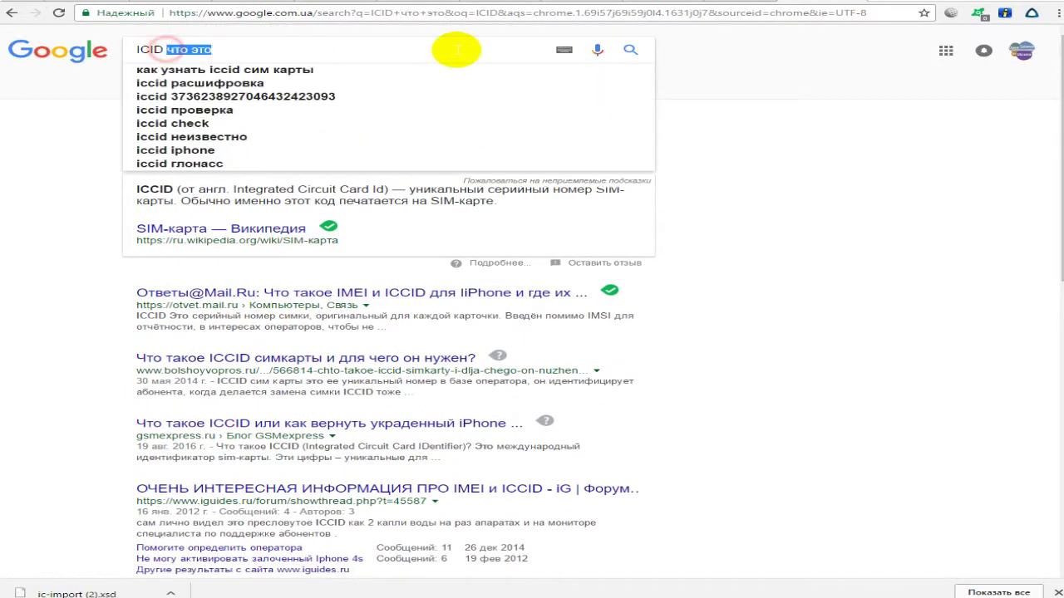
key("BackSpace")
key("Return")
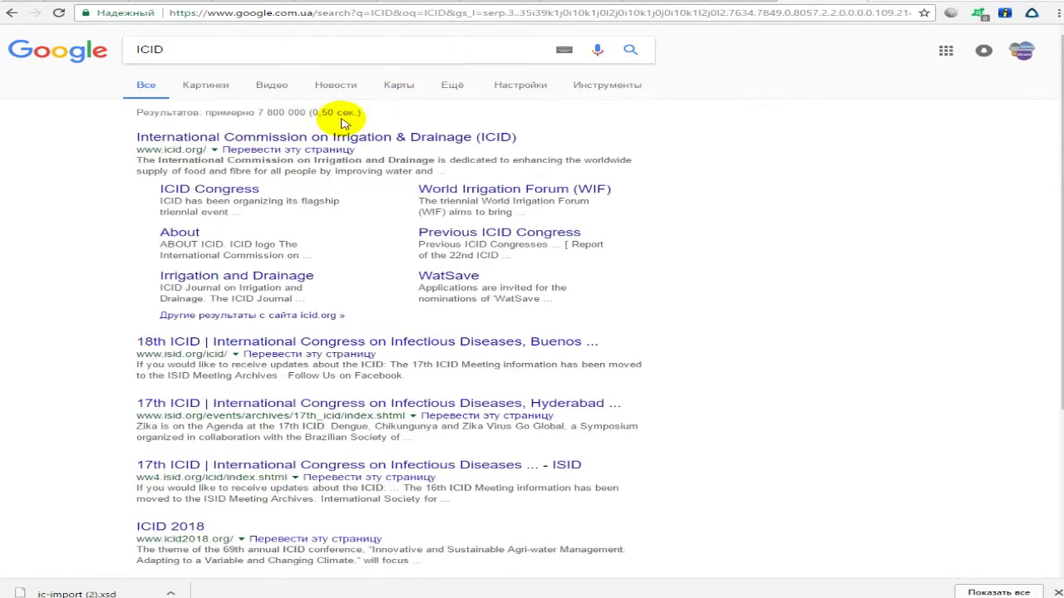
left_click_drag(141, 164, 449, 165)
left_click(315, 153)
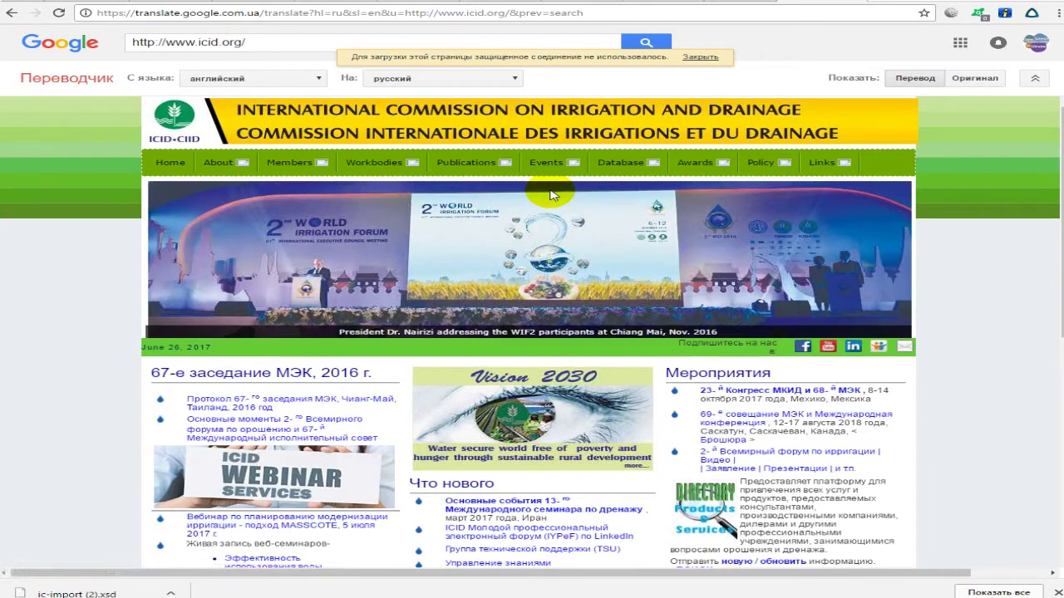
scroll(551, 195, "down", 3)
scroll(551, 195, "down", 5)
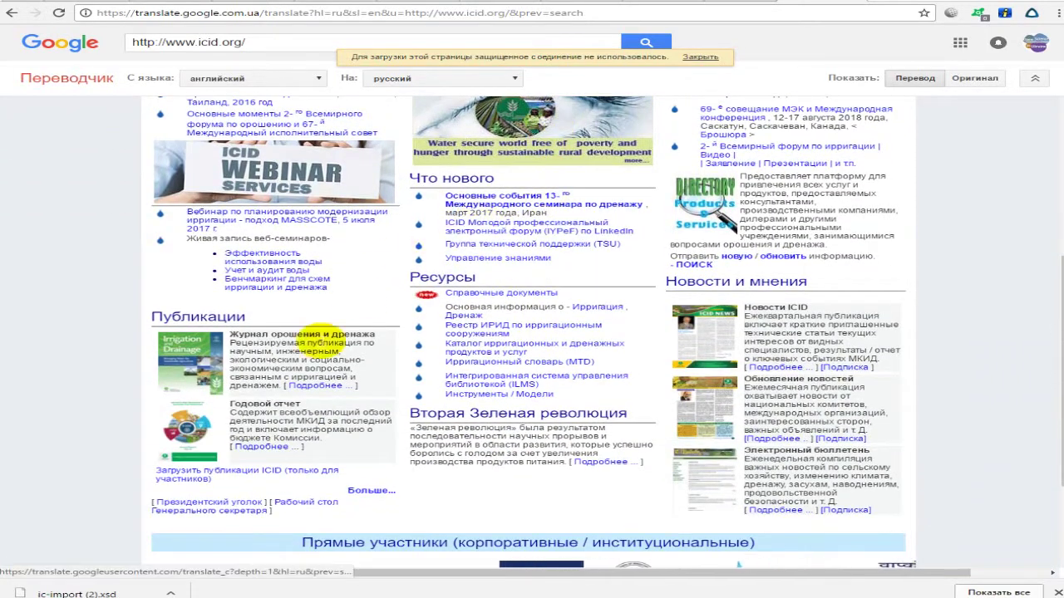
scroll(673, 260, "up", 8)
key("alt+Left")
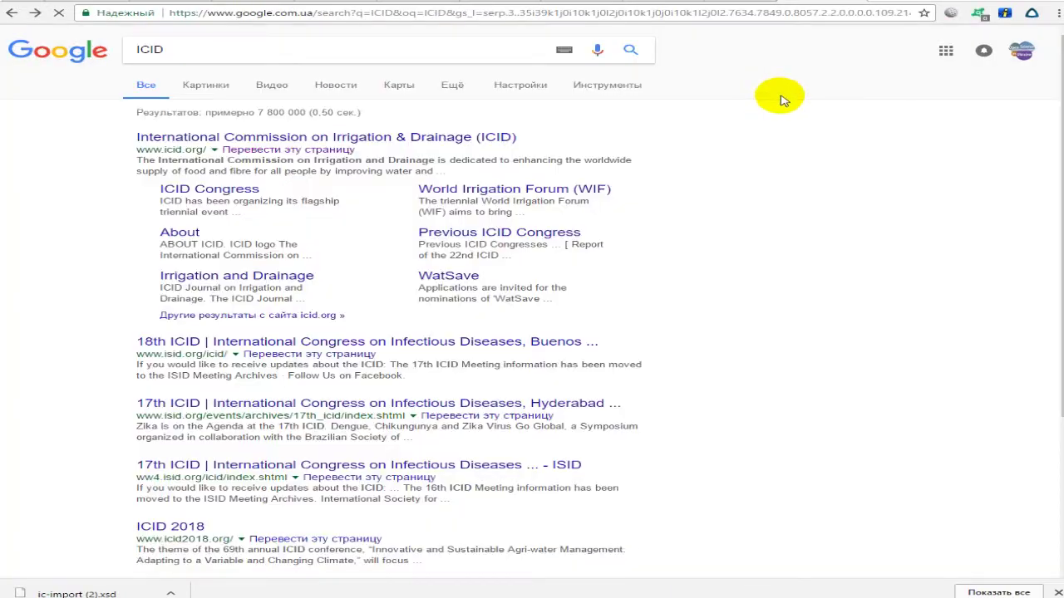
Return to the article form and examine its PubMedID field and scientific disciplines checkboxes
left_click(846, 2)
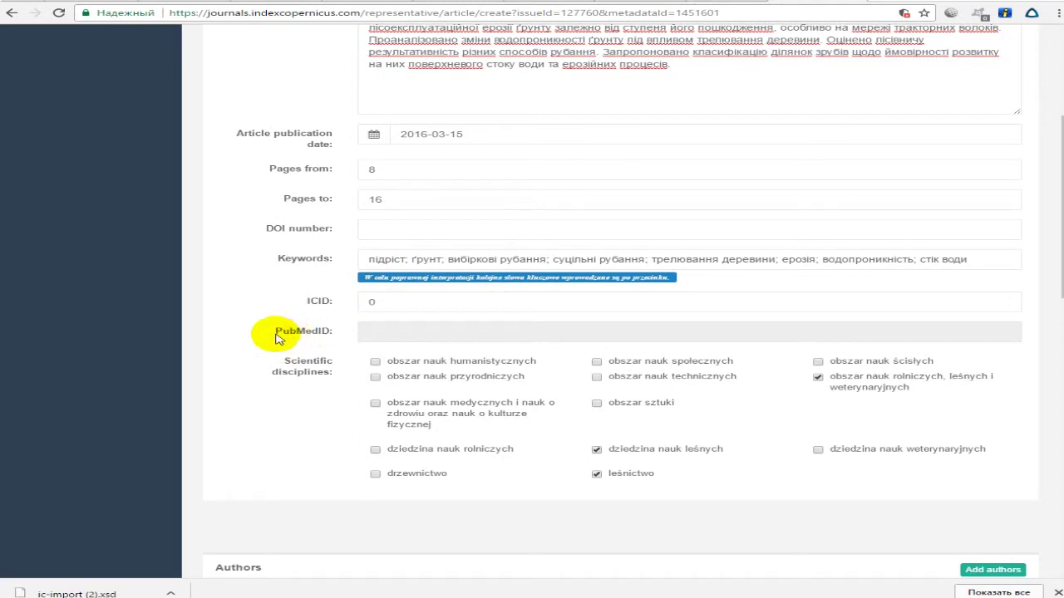
left_click_drag(279, 336, 404, 327)
left_click(623, 328)
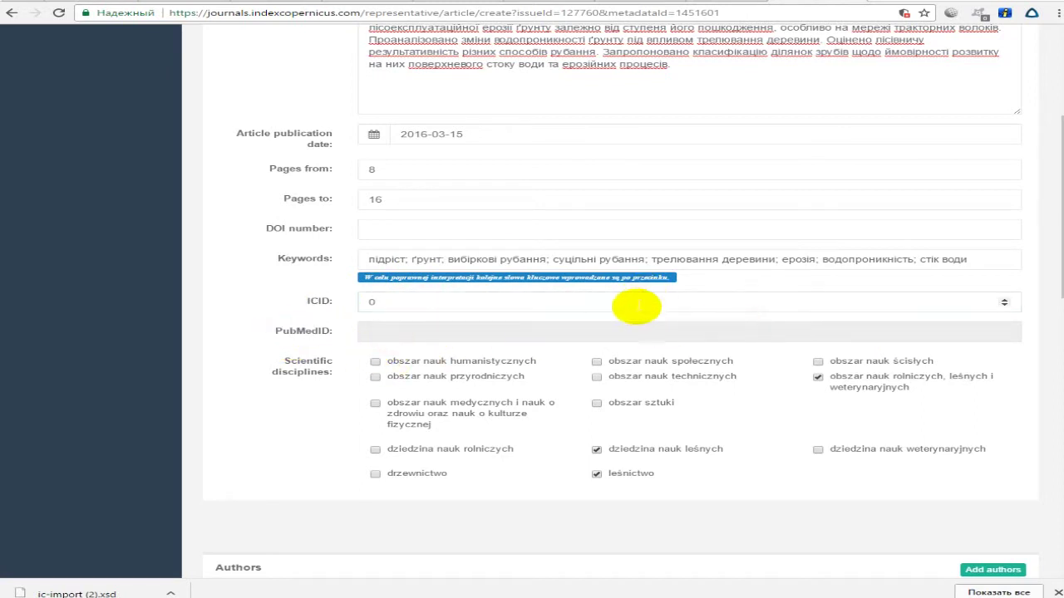
left_click_drag(266, 376, 326, 373)
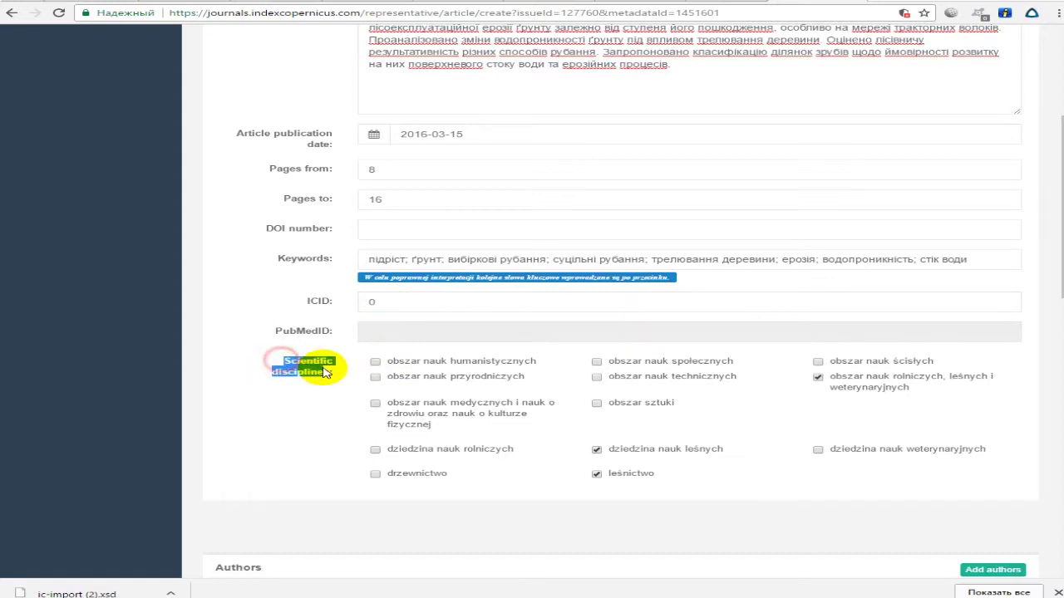
left_click(337, 395)
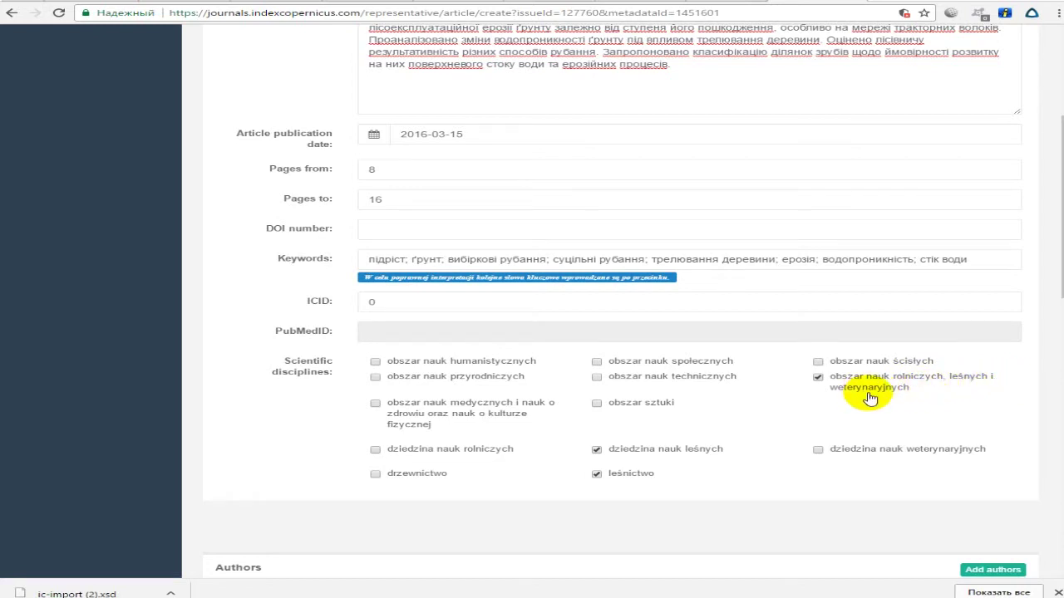
scroll(1045, 120, "up", 3)
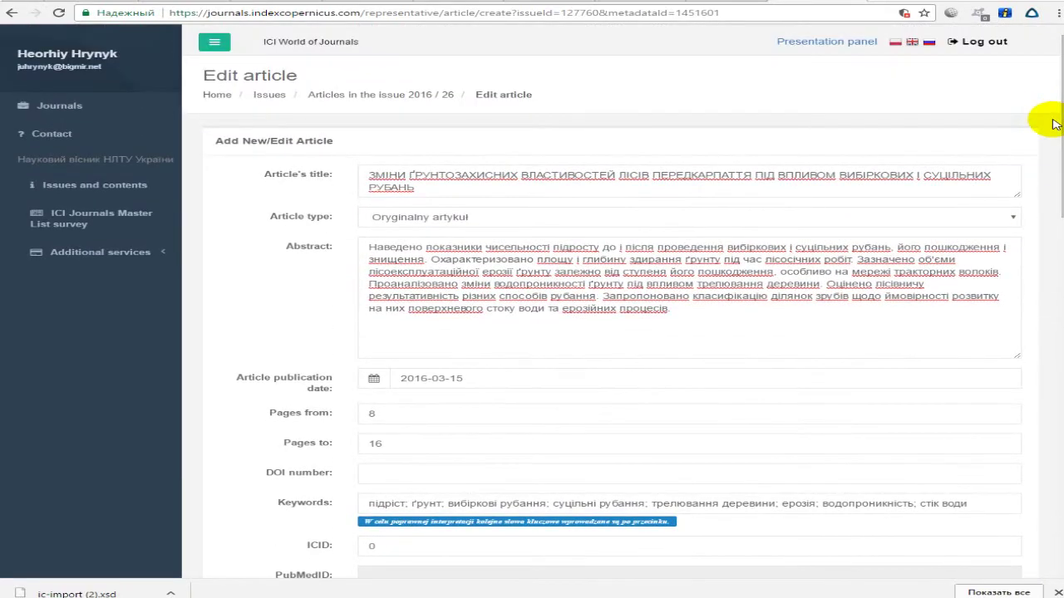
Open the form for adding authors to the article and examine its Authors search option
left_click_drag(1054, 123, 1056, 321)
left_click(1000, 217)
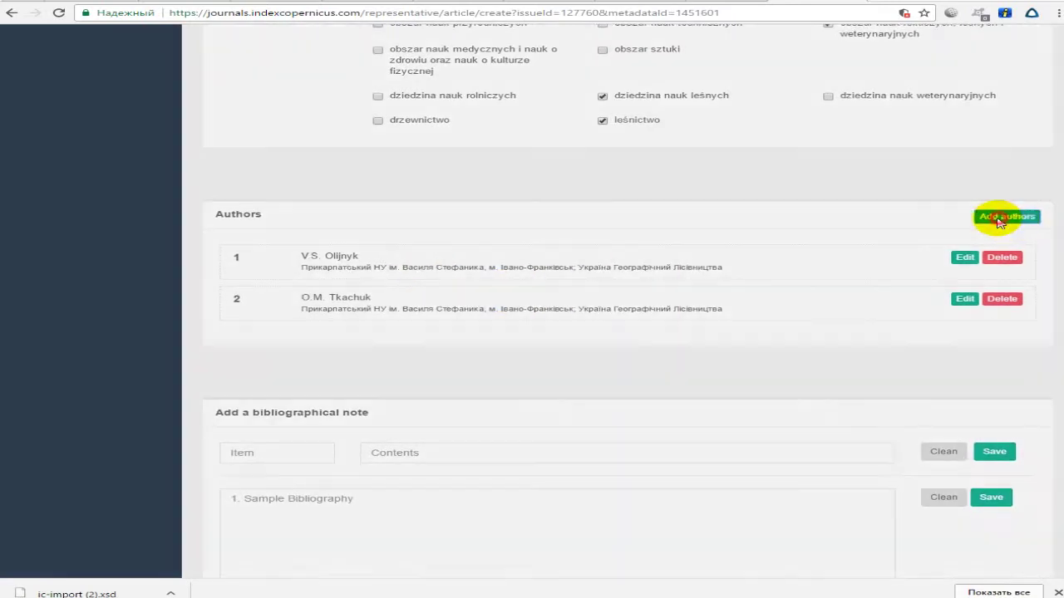
left_click(752, 61)
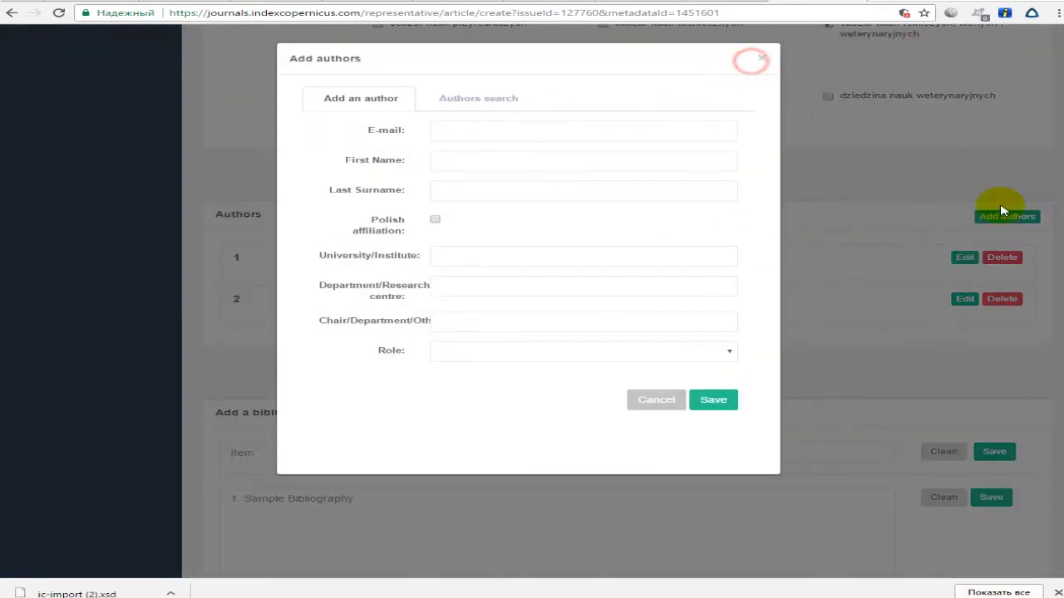
left_click(753, 59)
left_click(968, 218)
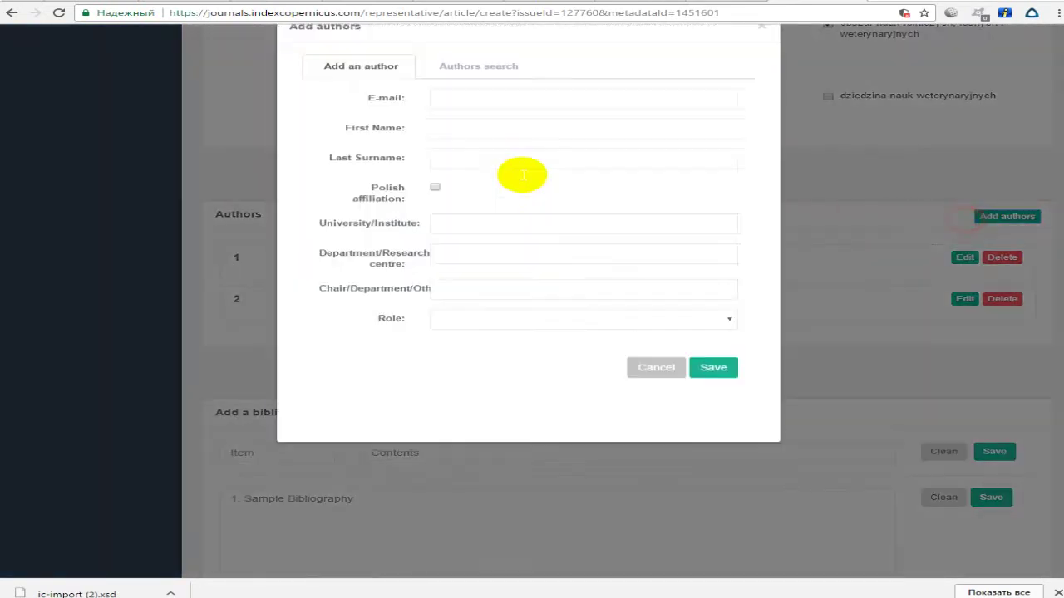
left_click(465, 110)
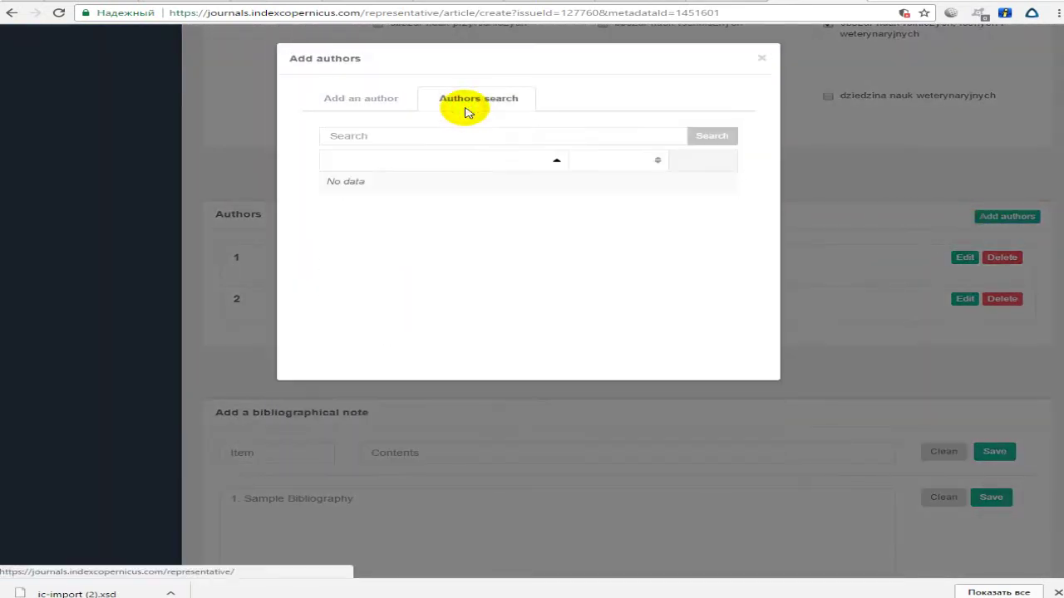
left_click(430, 127)
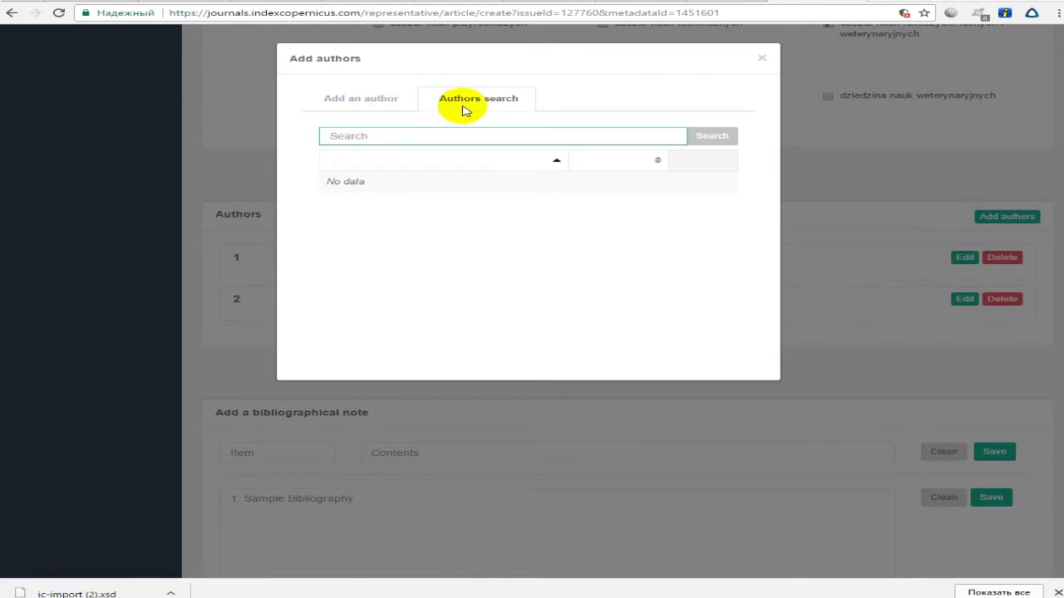
Return to manual author entry, tick Polish affiliation, and examine the University/Institute and Department/Research centre fields
left_click(382, 108)
left_click(493, 130)
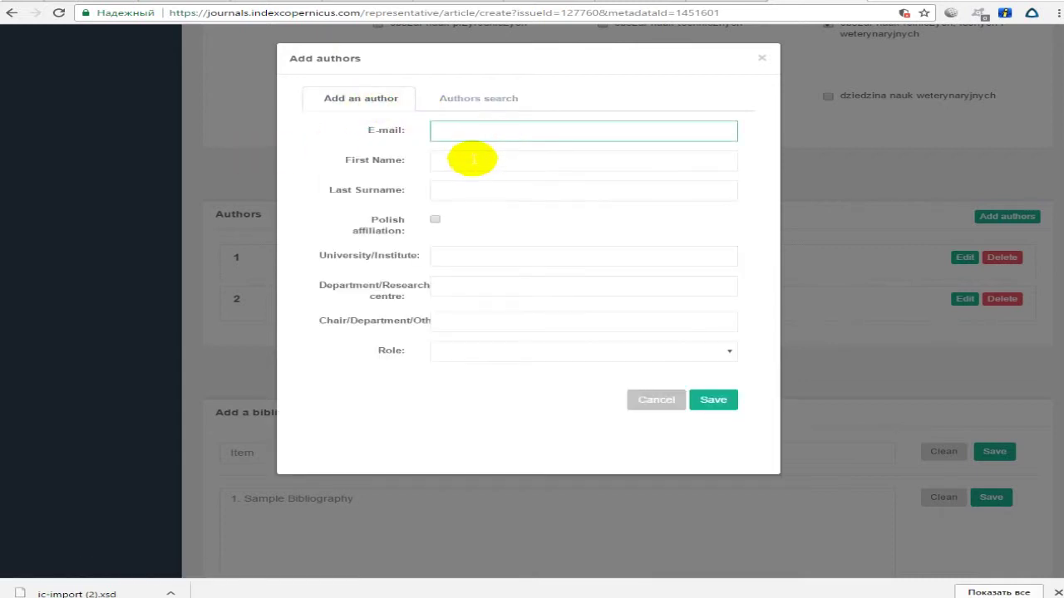
left_click(458, 258)
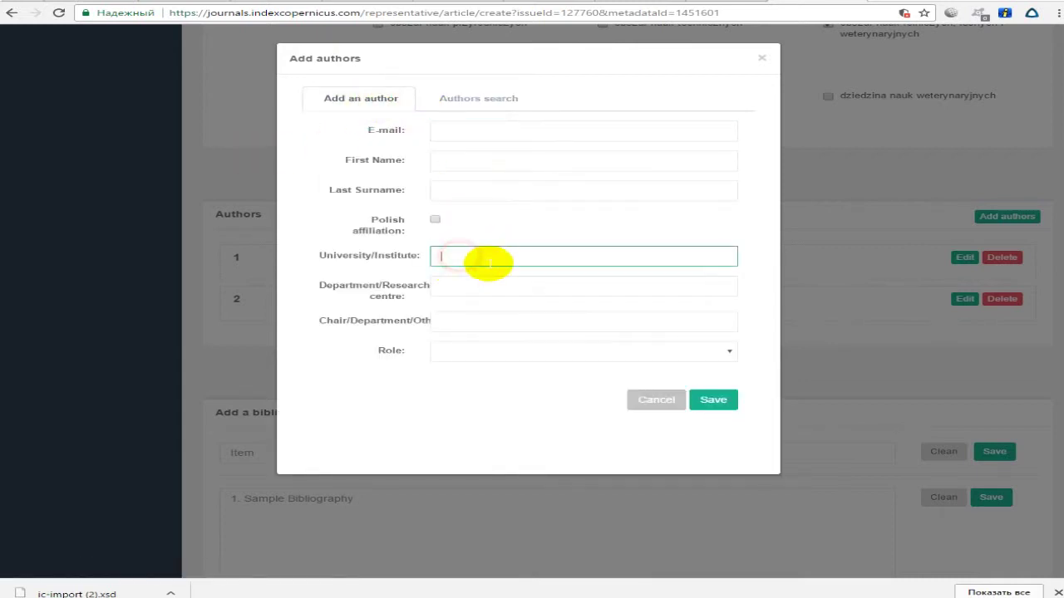
left_click(435, 221)
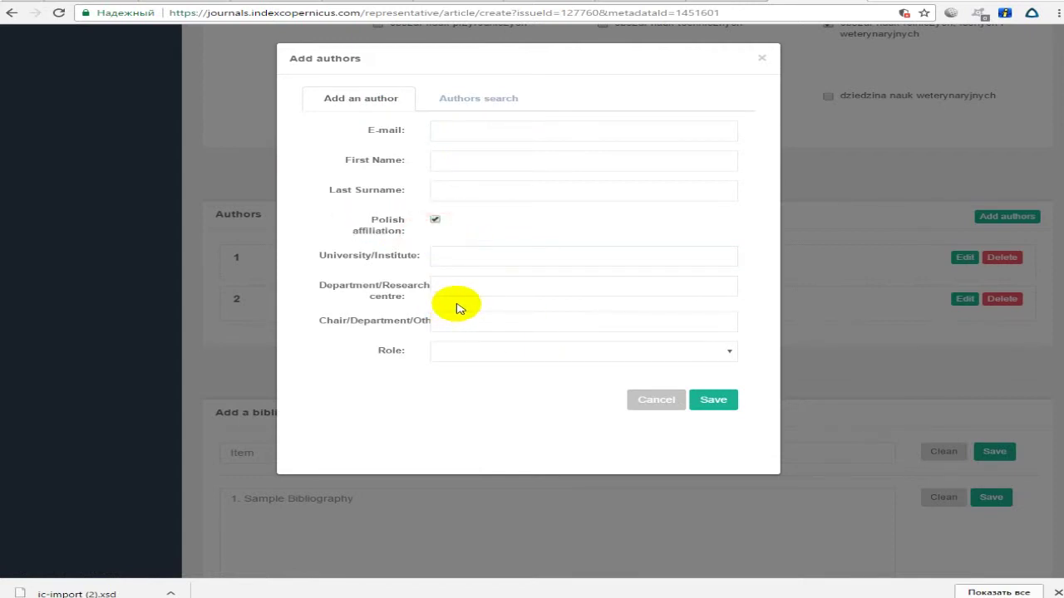
left_click(464, 287)
left_click(483, 258)
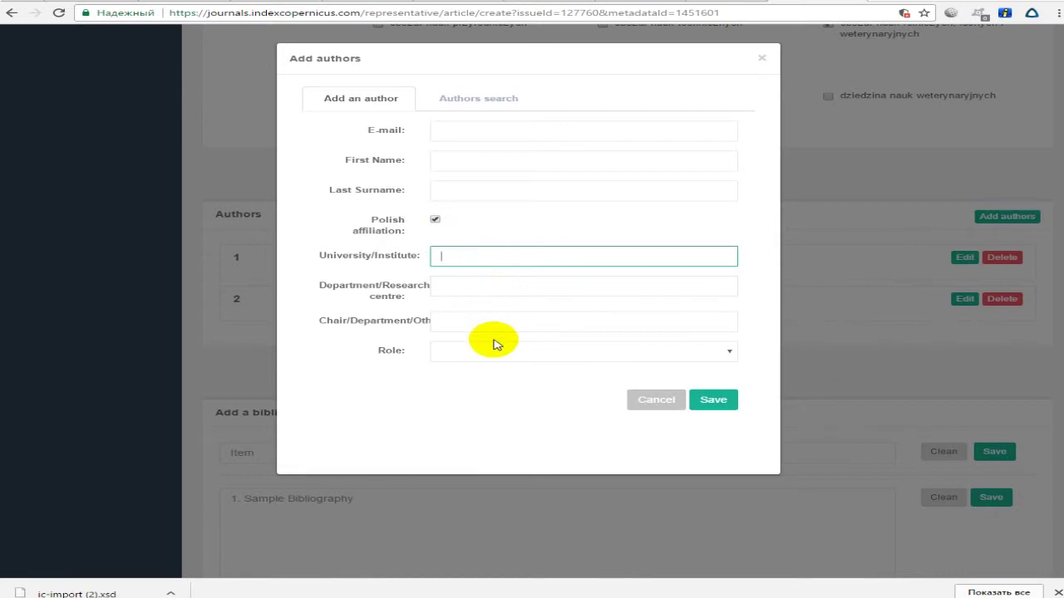
Examine the new author's e-mail, first name and surname fields, and untick Polish affiliation
left_click(473, 131)
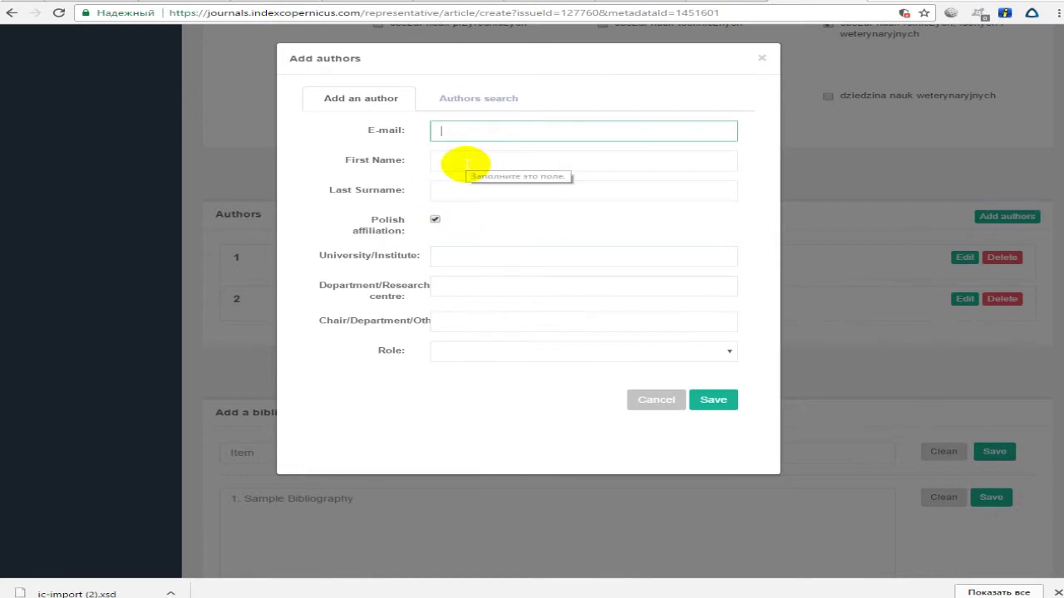
left_click(461, 163)
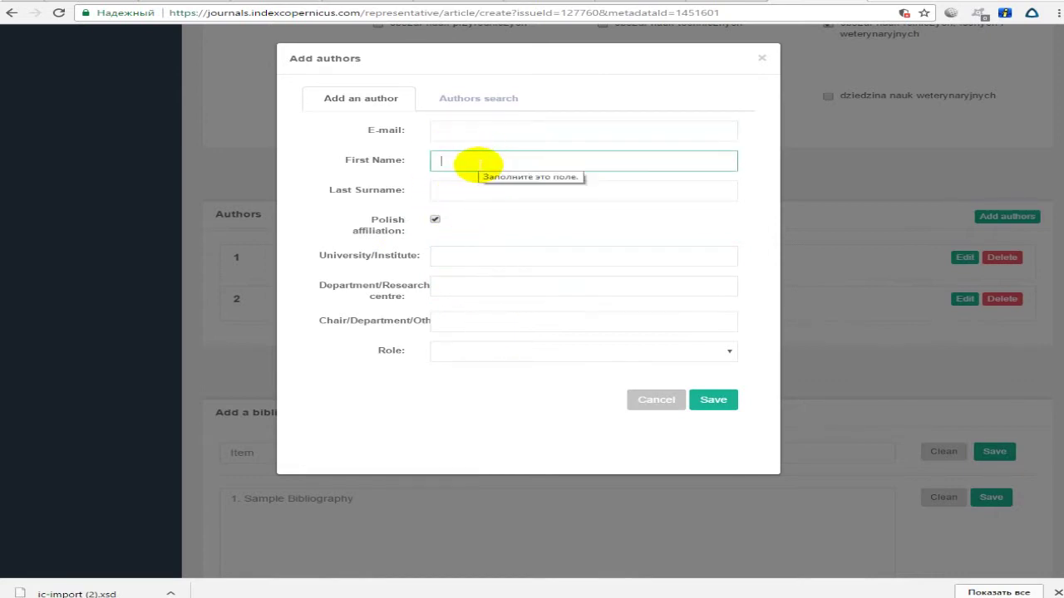
left_click(475, 162)
left_click(321, 172)
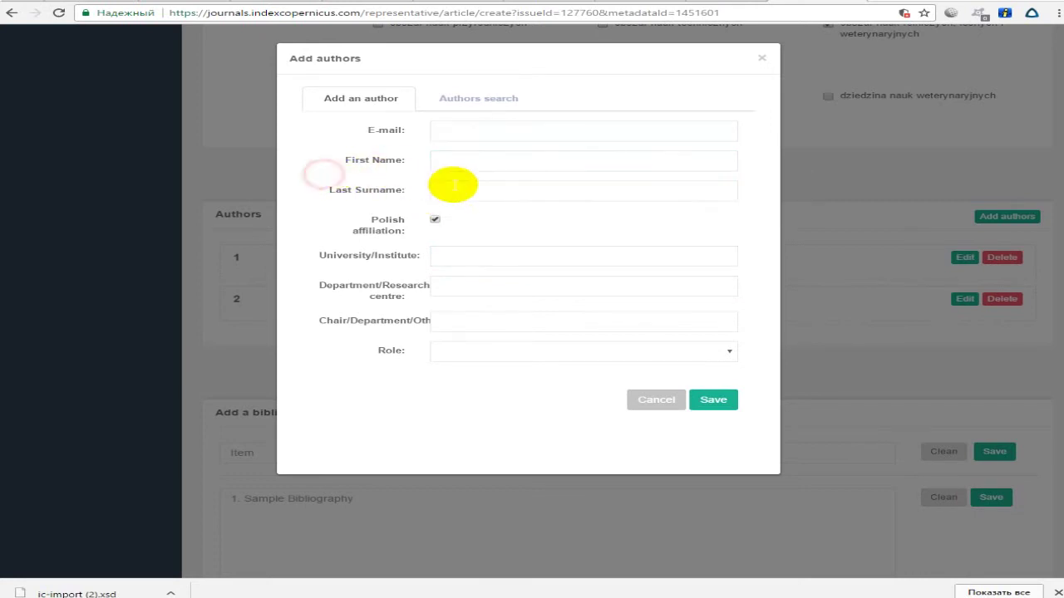
left_click(479, 194)
left_click(434, 219)
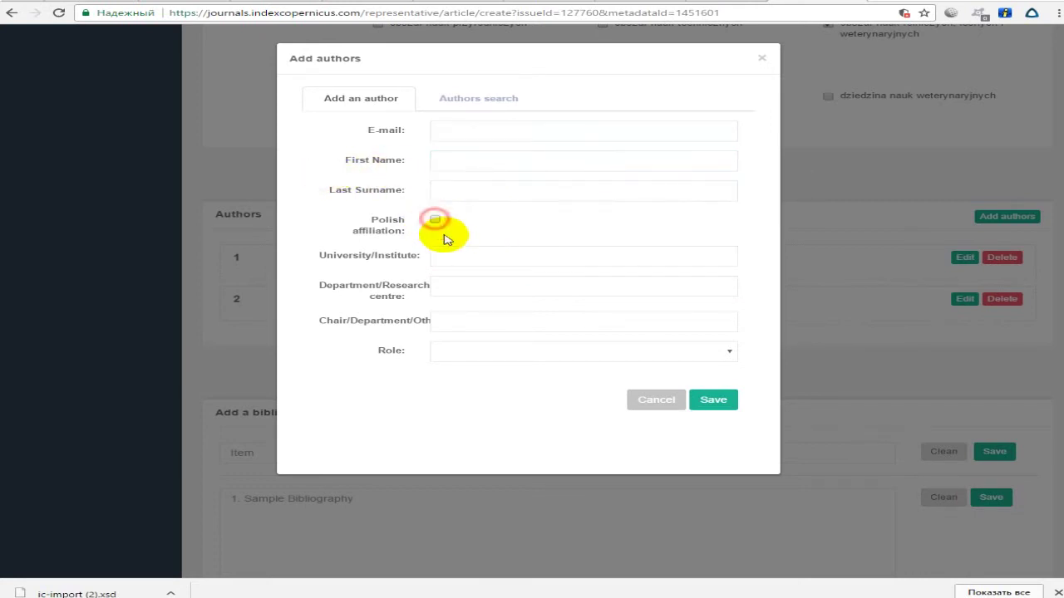
Examine the author's department and chair fields and the available Role options, then close the author form without saving
left_click(491, 290)
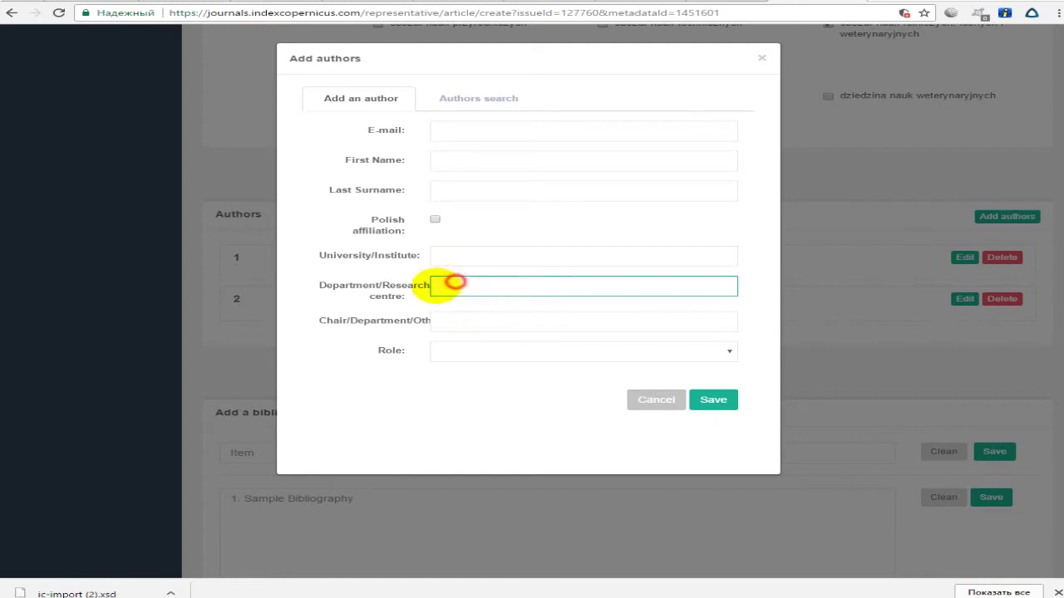
left_click(451, 321)
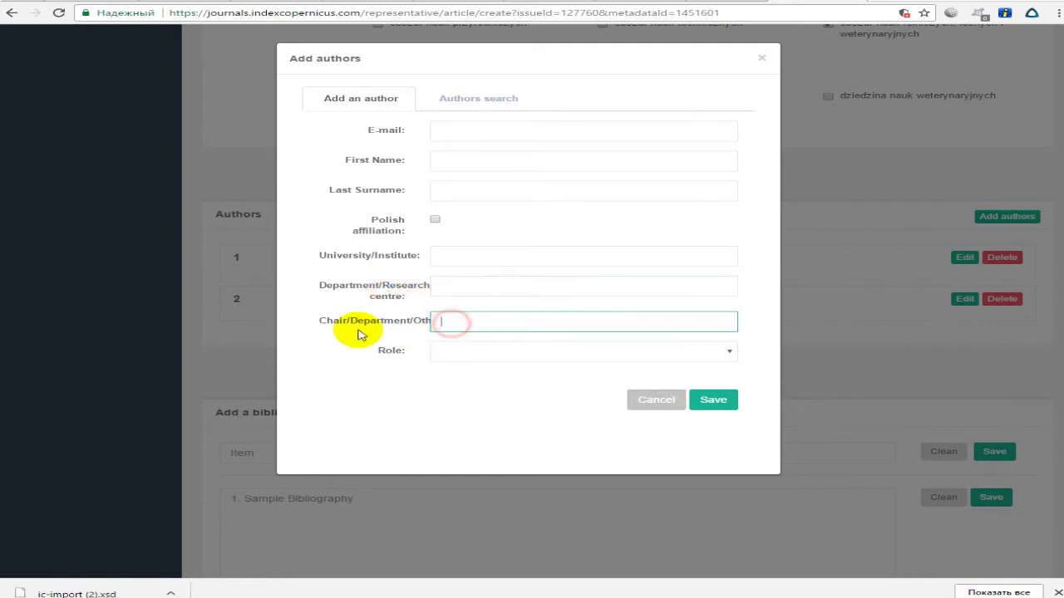
left_click(488, 316)
left_click(592, 350)
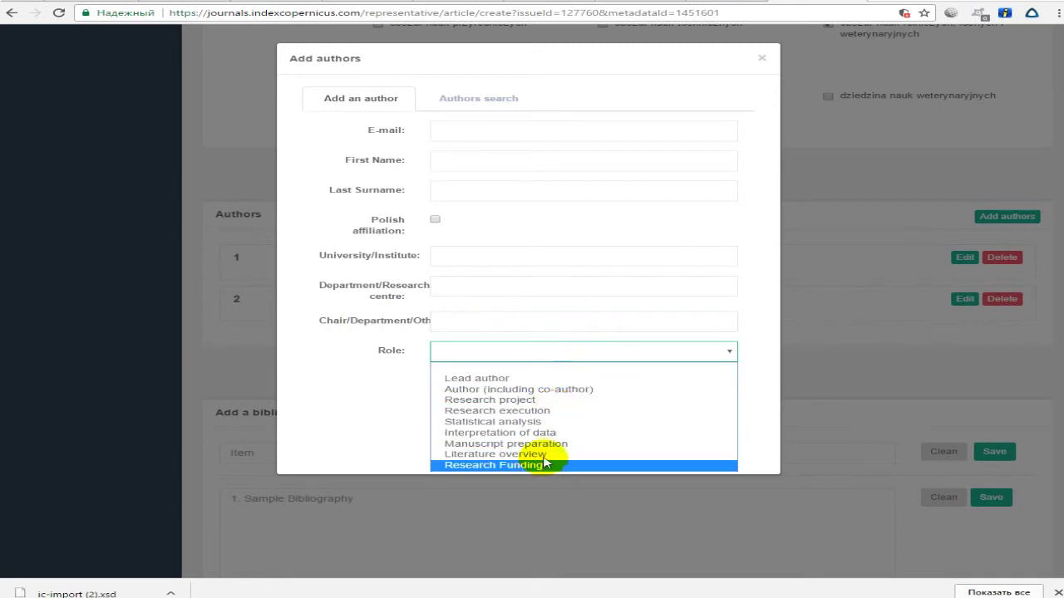
left_click(368, 399)
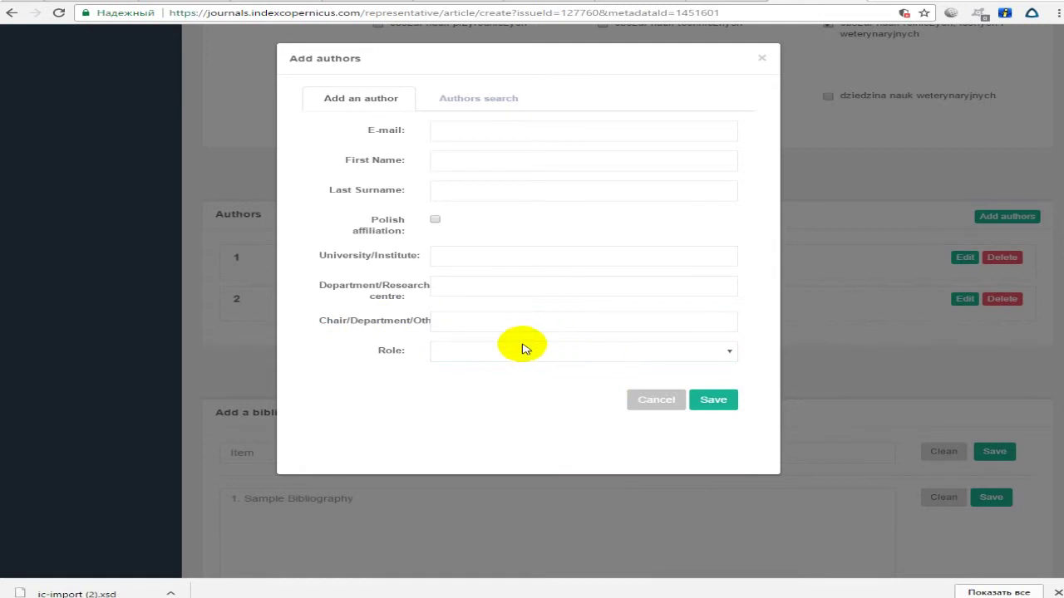
left_click(758, 64)
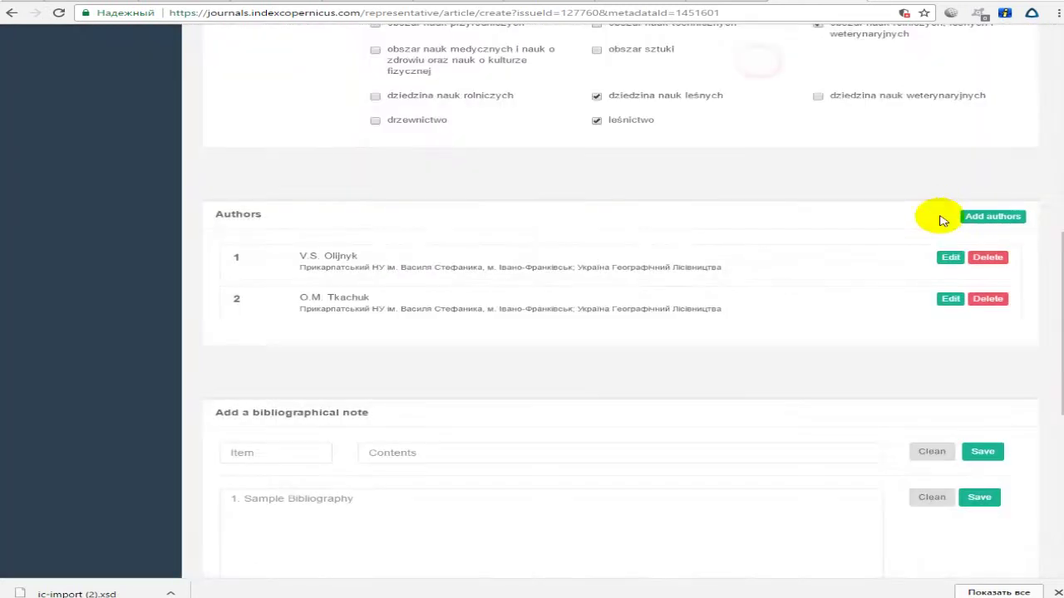
Examine the bibliographical note's entry fields and set its item number to 0
scroll(381, 295, "down", 2)
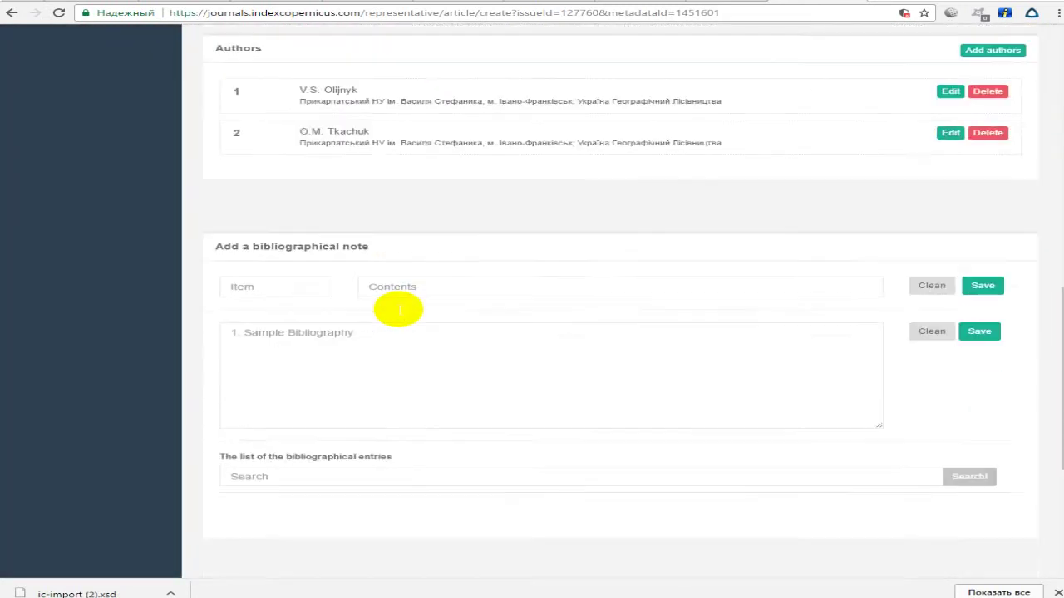
left_click(266, 266)
left_click(422, 263)
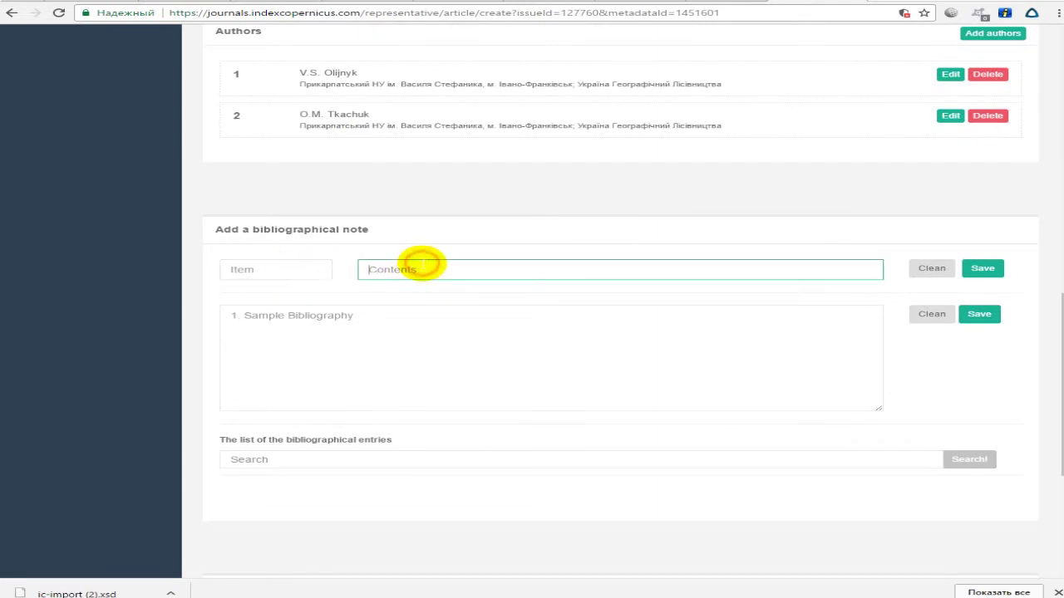
left_click(353, 313)
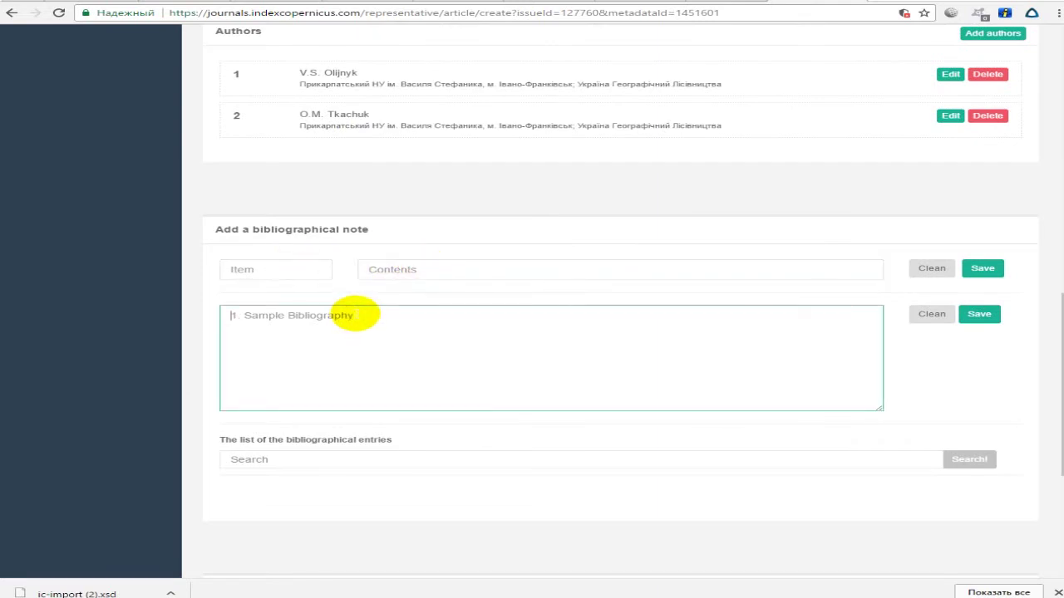
left_click(320, 274)
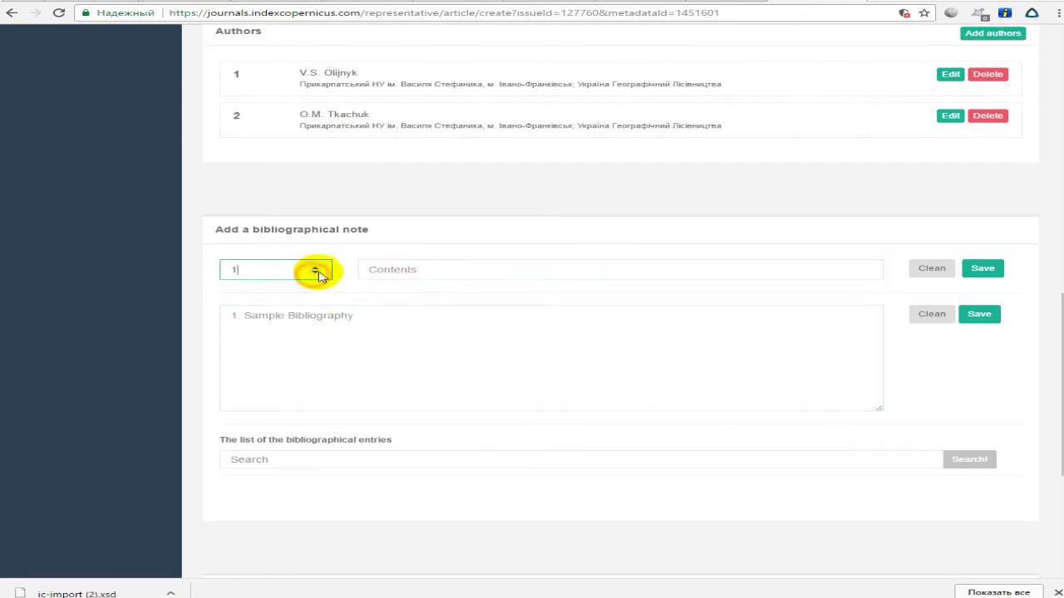
left_click(316, 274)
left_click(415, 269)
Examine the multi-line Sample Bibliography field and the sections around it, including the PDF file upload area
scroll(440, 279, "down", 3)
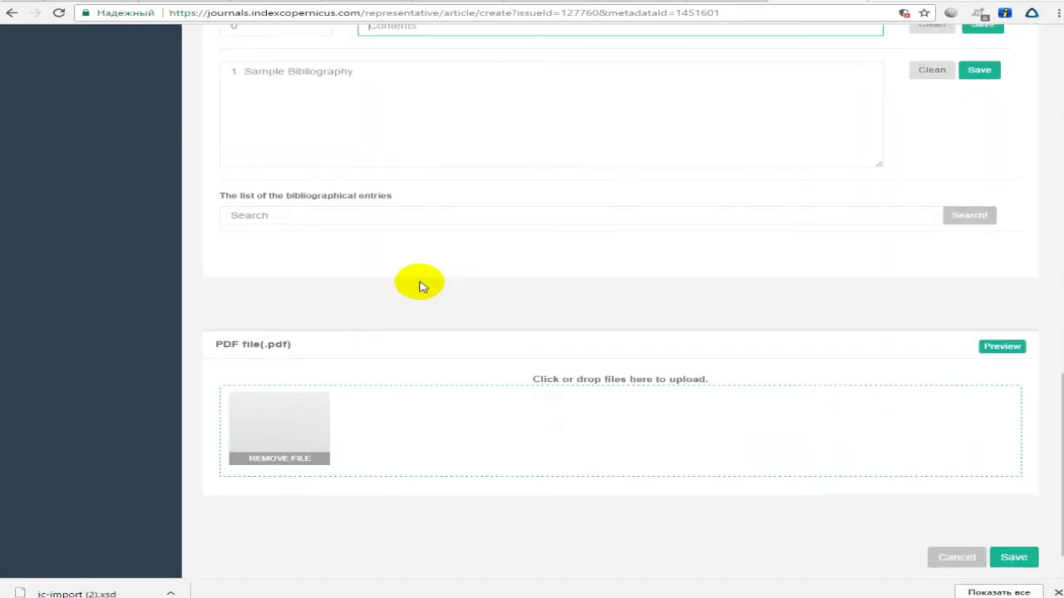
scroll(313, 272, "up", 4)
scroll(283, 274, "down", 2)
left_click(280, 268)
scroll(333, 283, "down", 2)
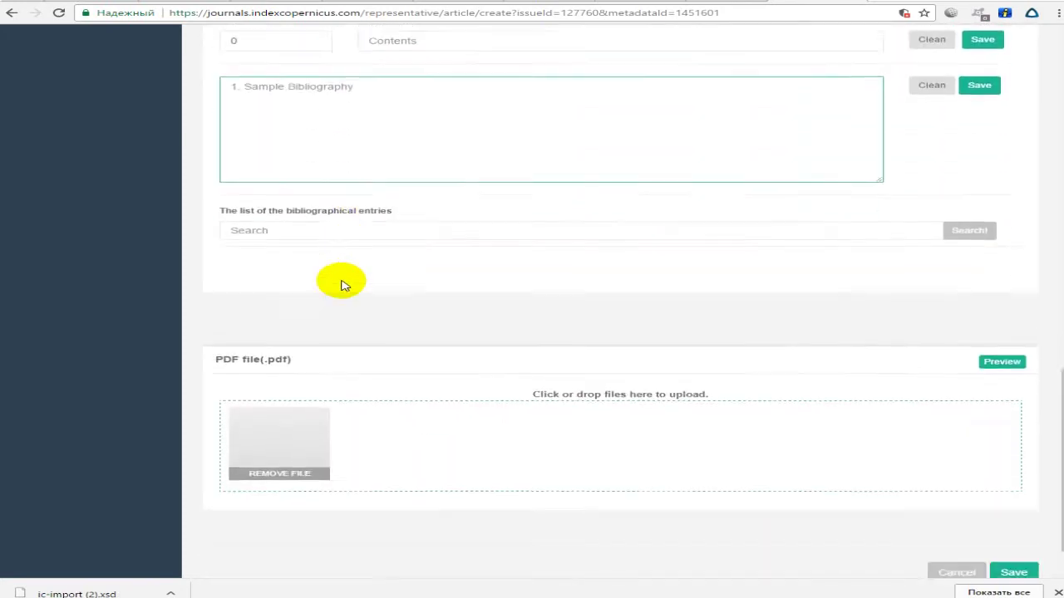
scroll(280, 287, "up", 3)
left_click(244, 261)
scroll(274, 291, "up", 3)
scroll(299, 320, "down", 3)
left_click(316, 332)
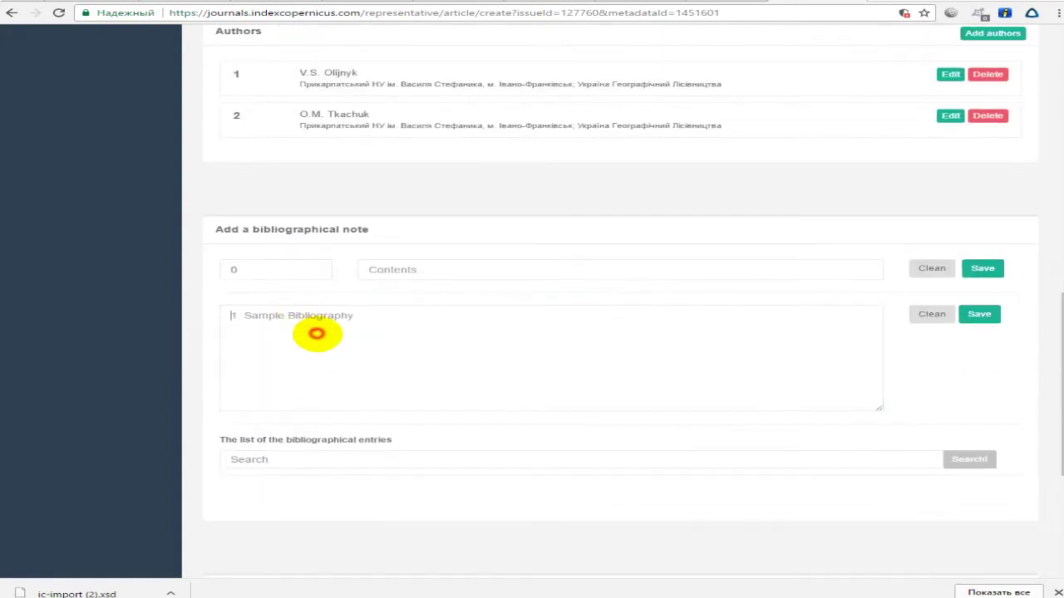
left_click(245, 316)
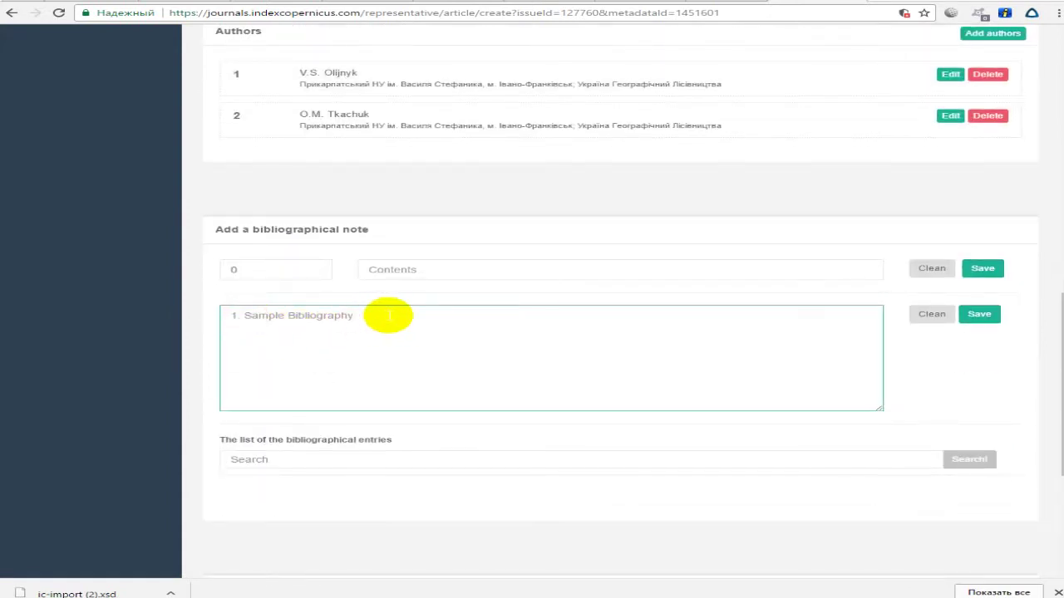
Examine the search field for the list of bibliographical entries and return to the start of the article form
scroll(358, 302, "down", 2)
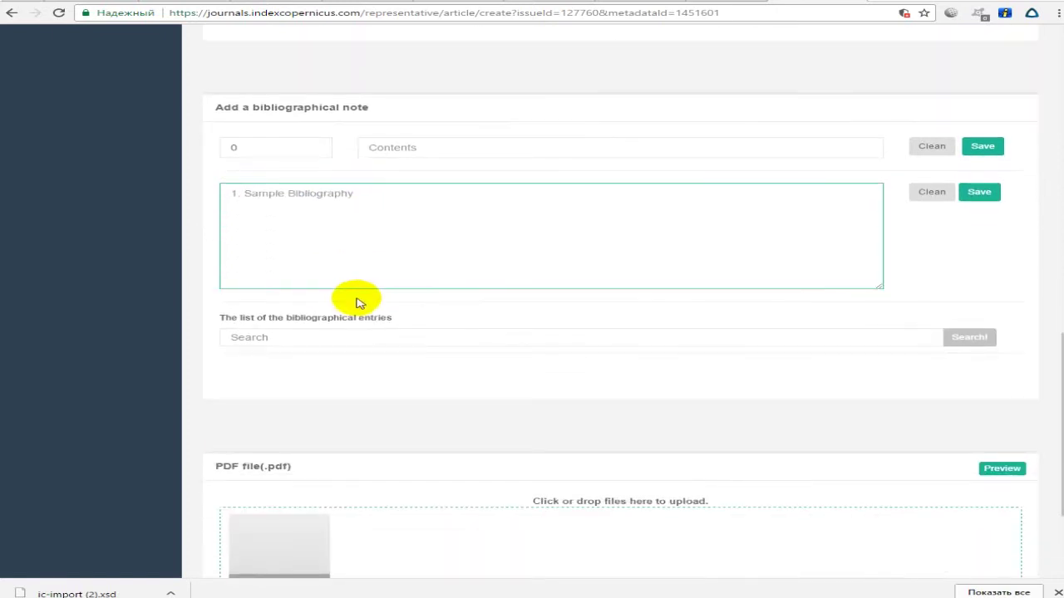
scroll(357, 301, "down", 1)
left_click(883, 276)
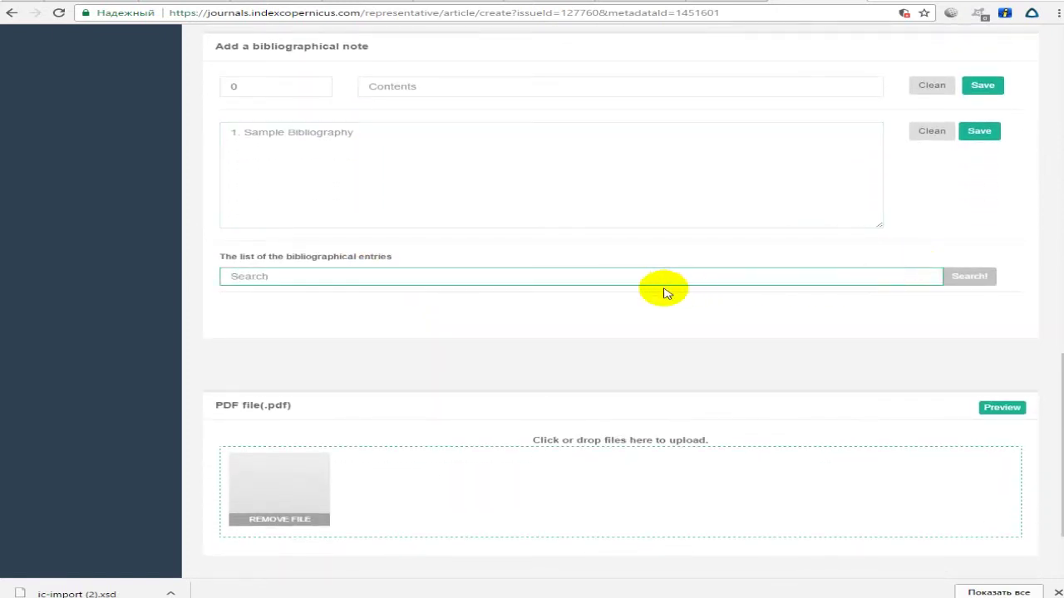
scroll(874, 316, "up", 2)
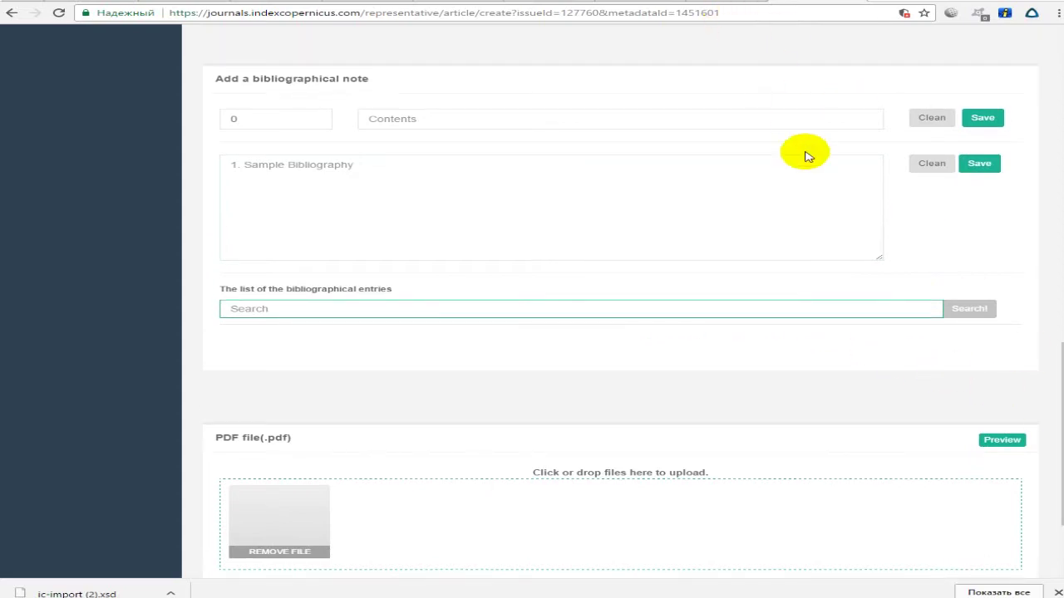
scroll(803, 154, "up", 6)
scroll(708, 195, "up", 8)
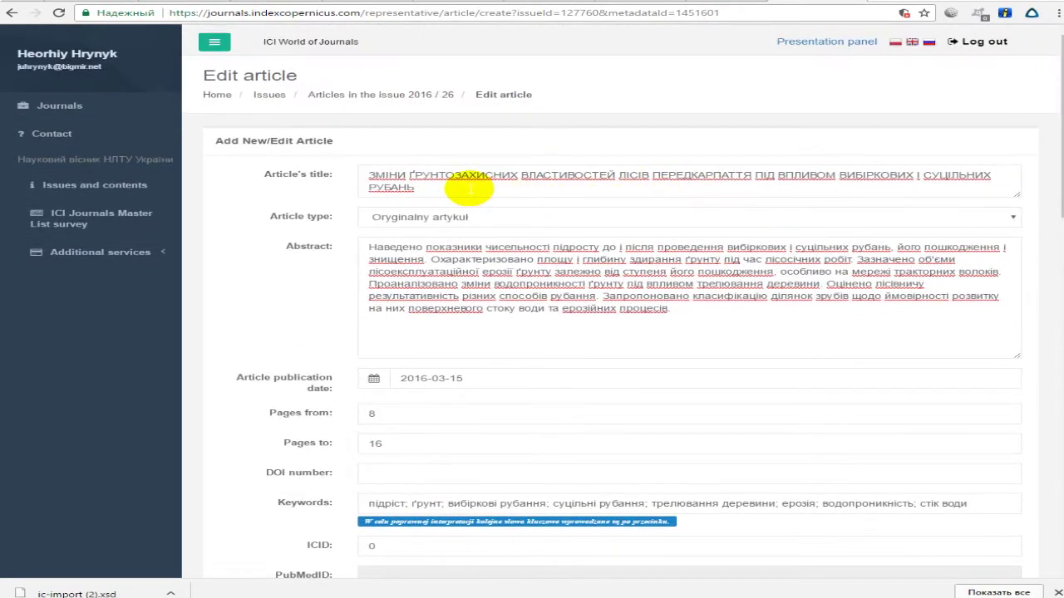
key("ctrl+t")
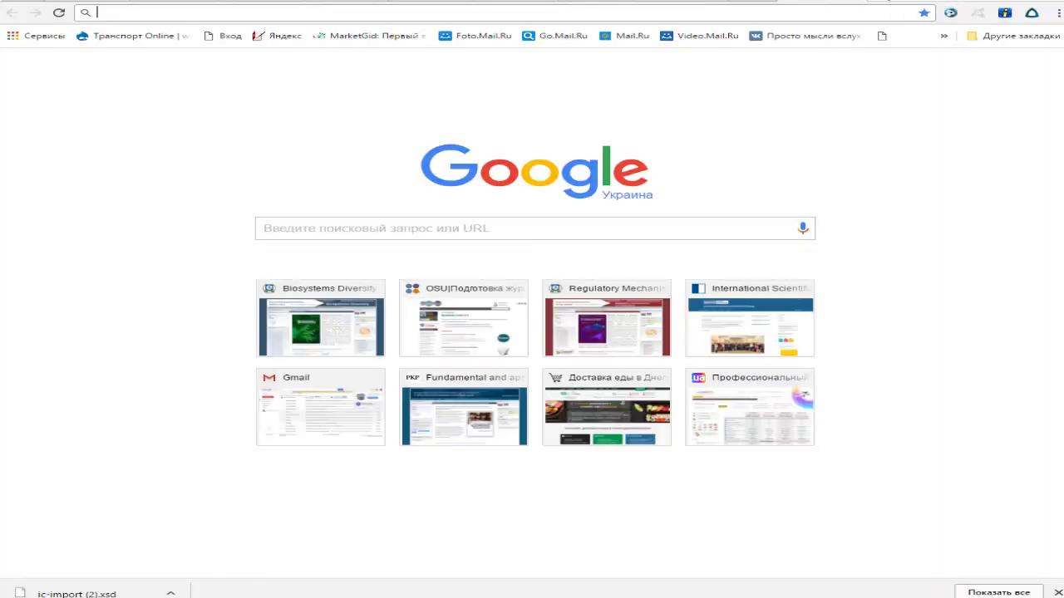
type("nv")
key("BackSpace")
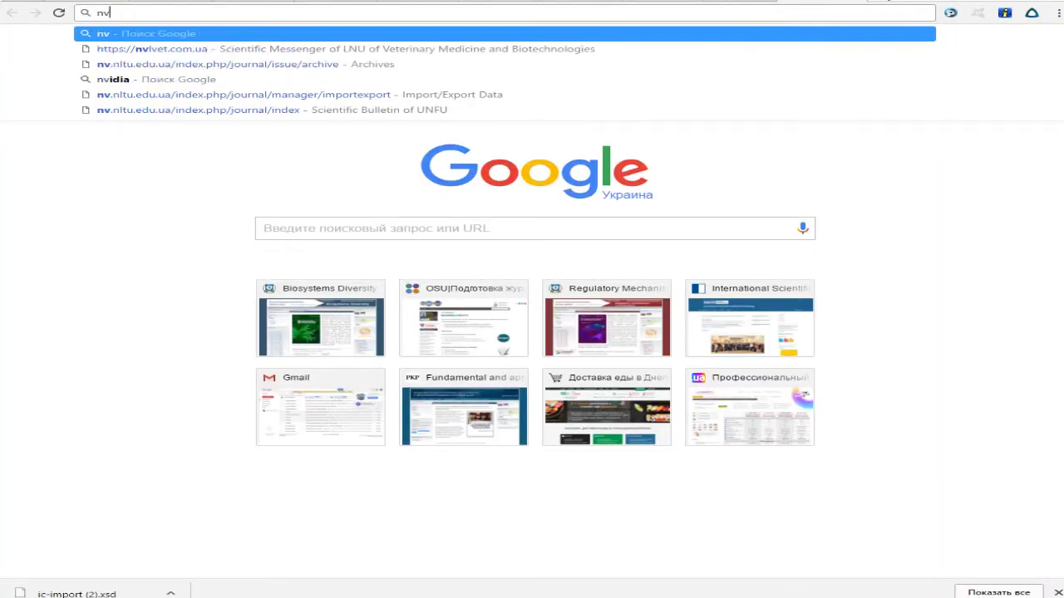
key("ctrl+w")
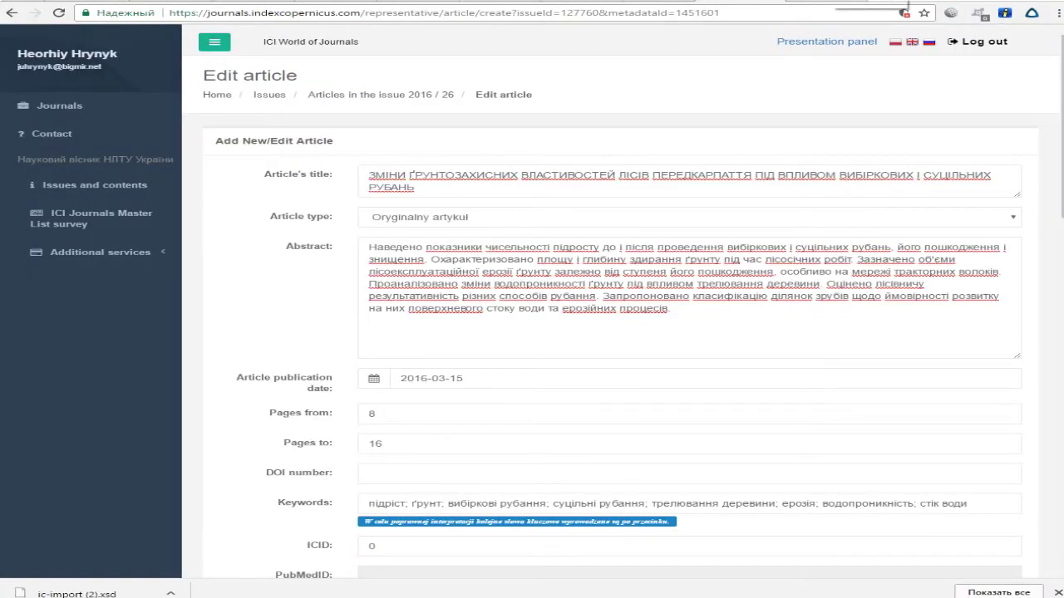
Open the university's website nltu.edu.ua in a new browser tab
key("ctrl+t")
type("n")
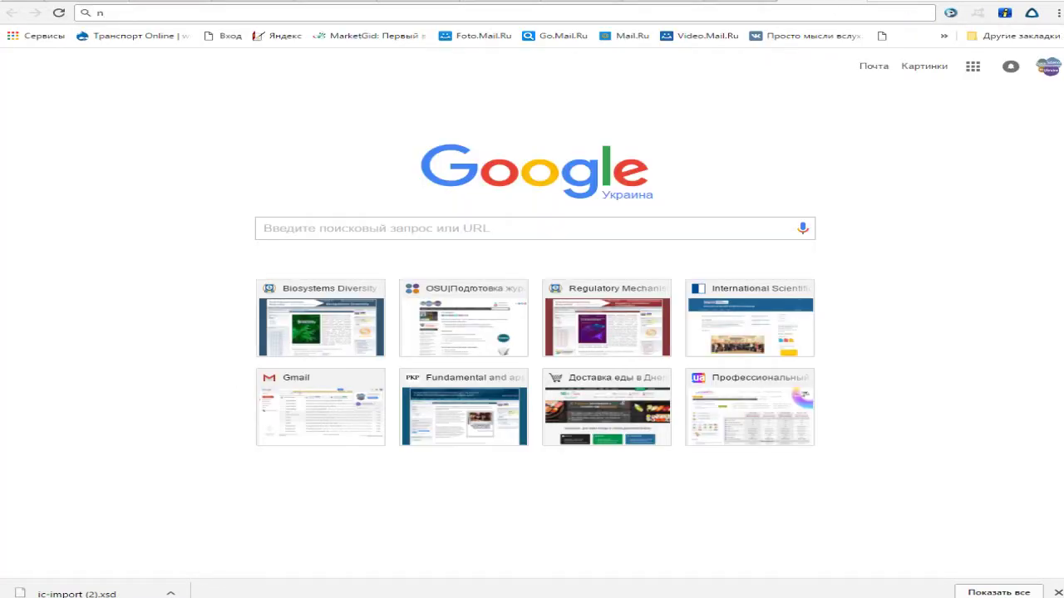
type("l")
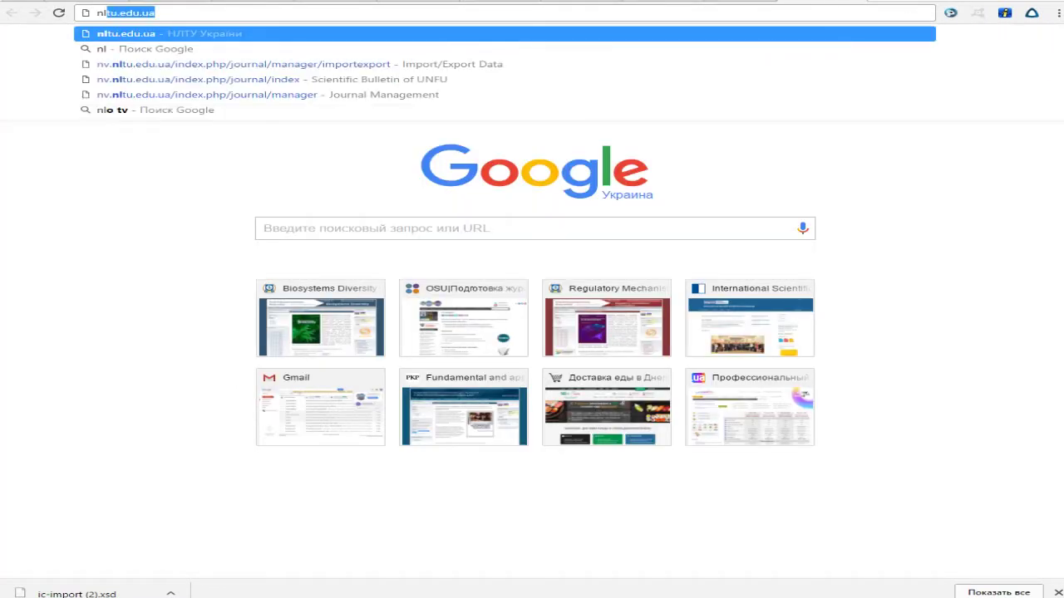
key("Return")
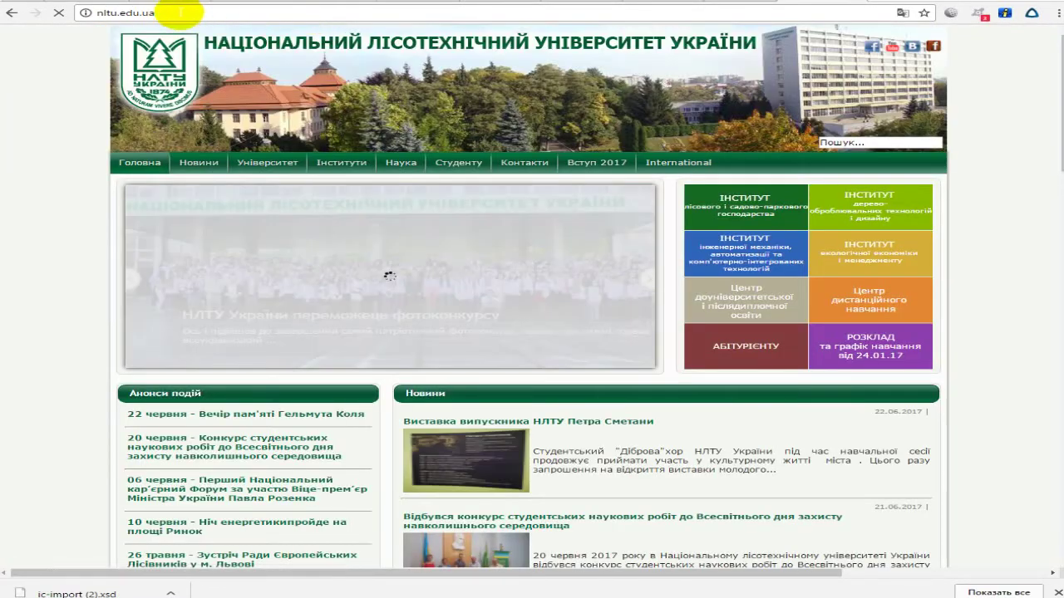
mouse_move(350, 153)
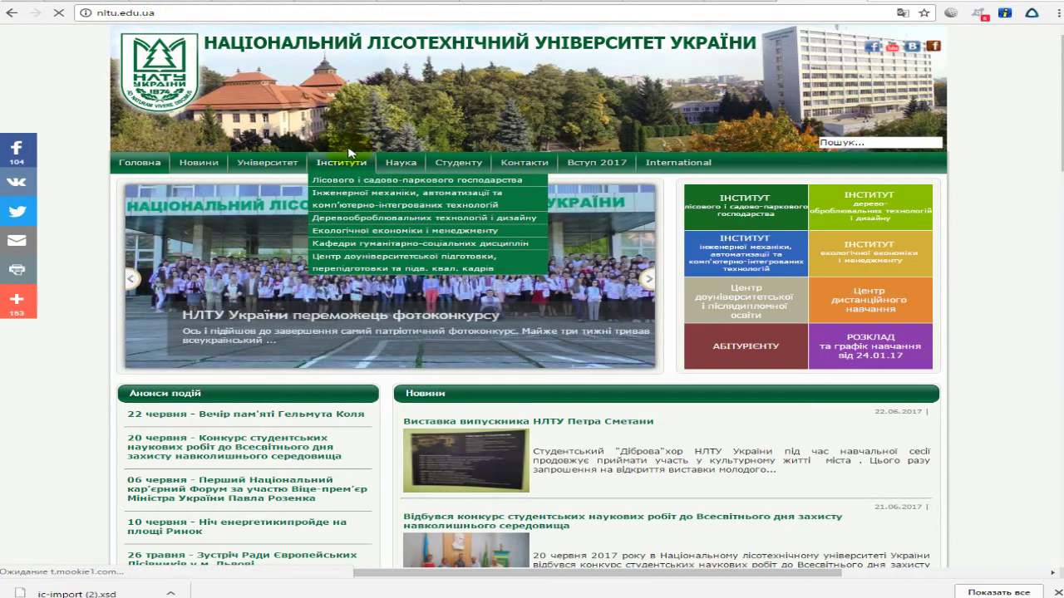
Go to the journal's own site at nv.nltu.edu.ua and open its archive of issues
double_click(107, 13)
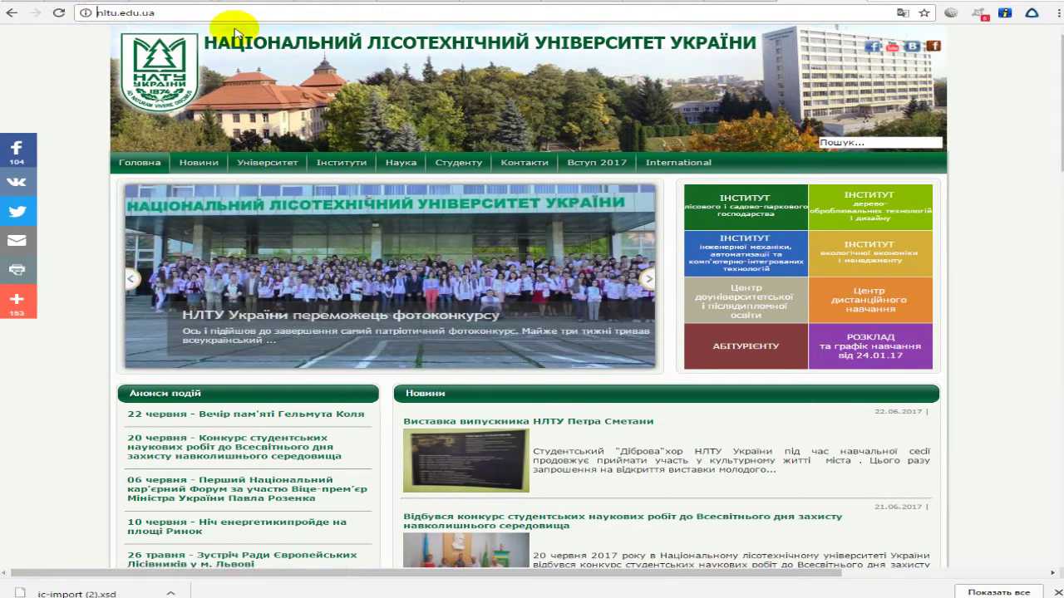
type("n")
key("Down")
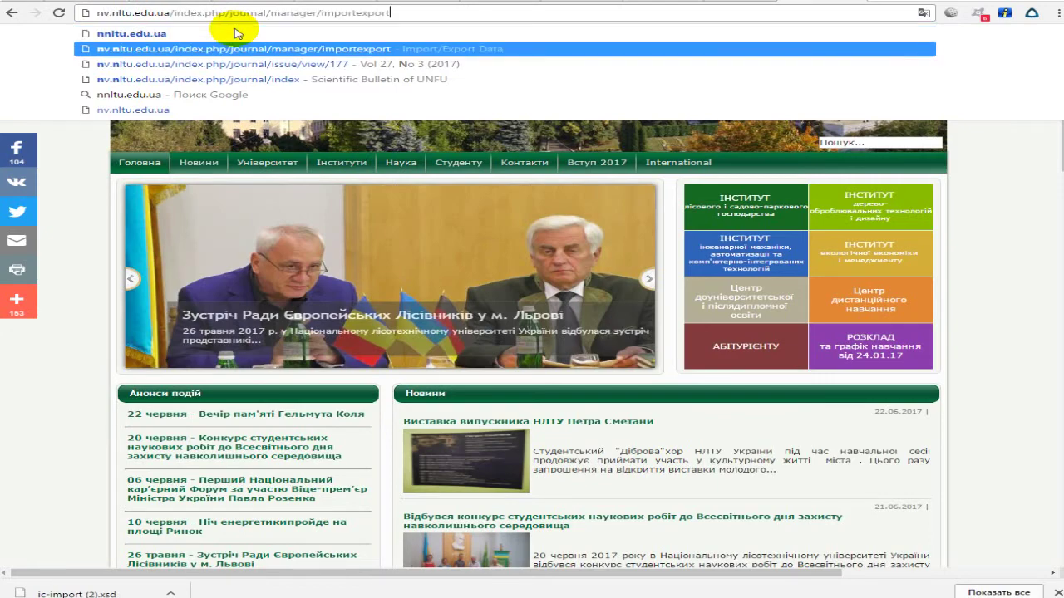
key("Return")
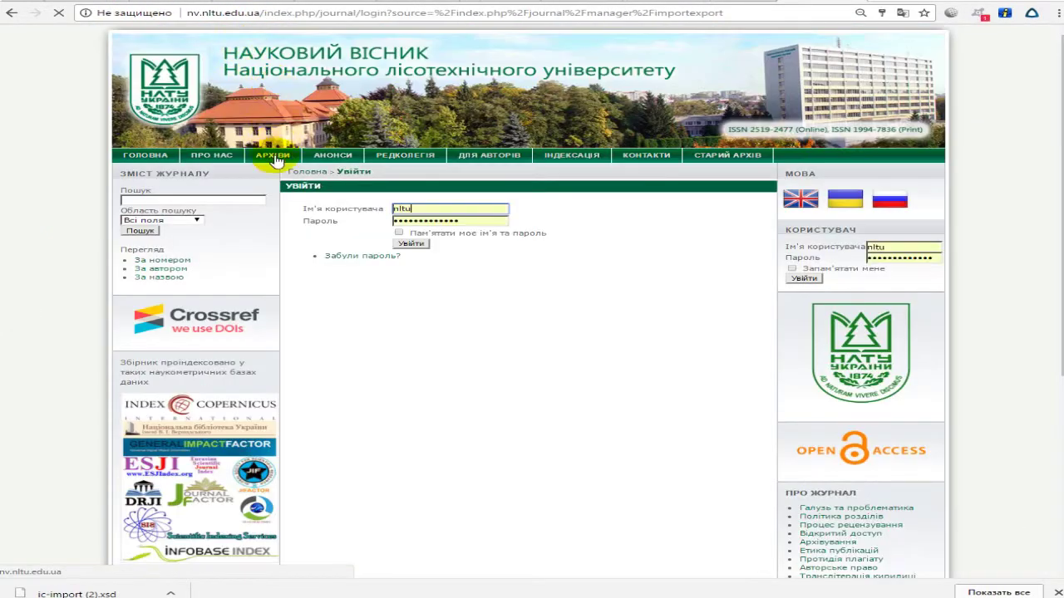
left_click(154, 162)
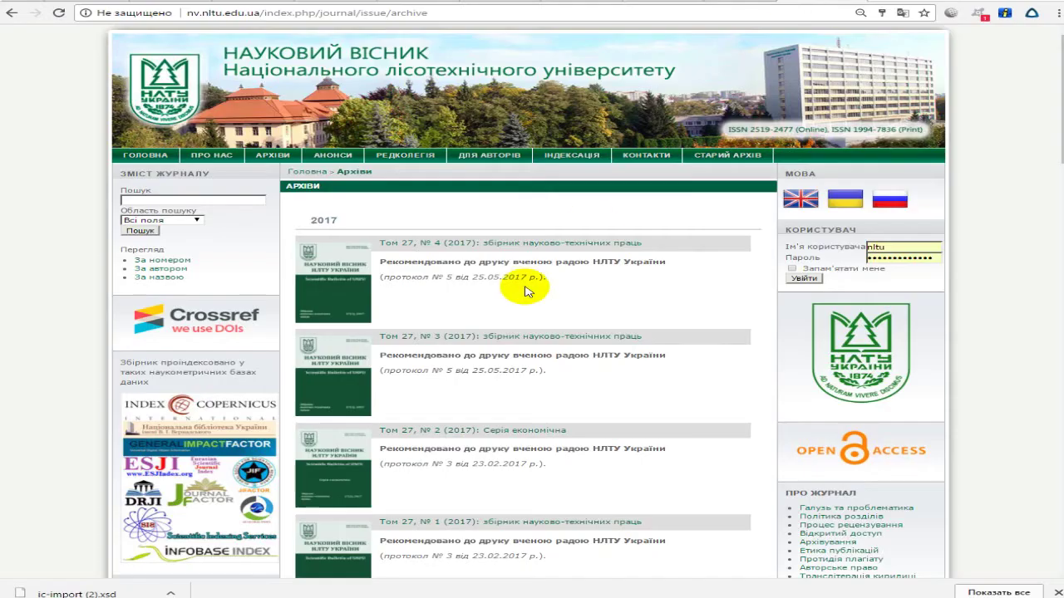
Check which issue the article belongs to, and open Том 26, № 1 (2016) from the journal's archive
scroll(523, 291, "down", 5)
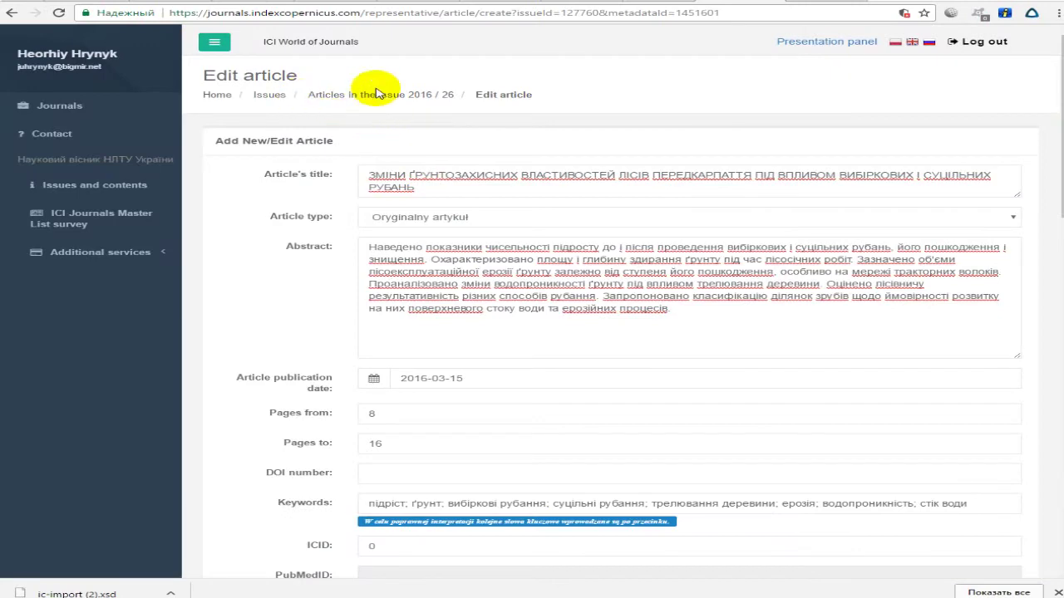
left_click(269, 95)
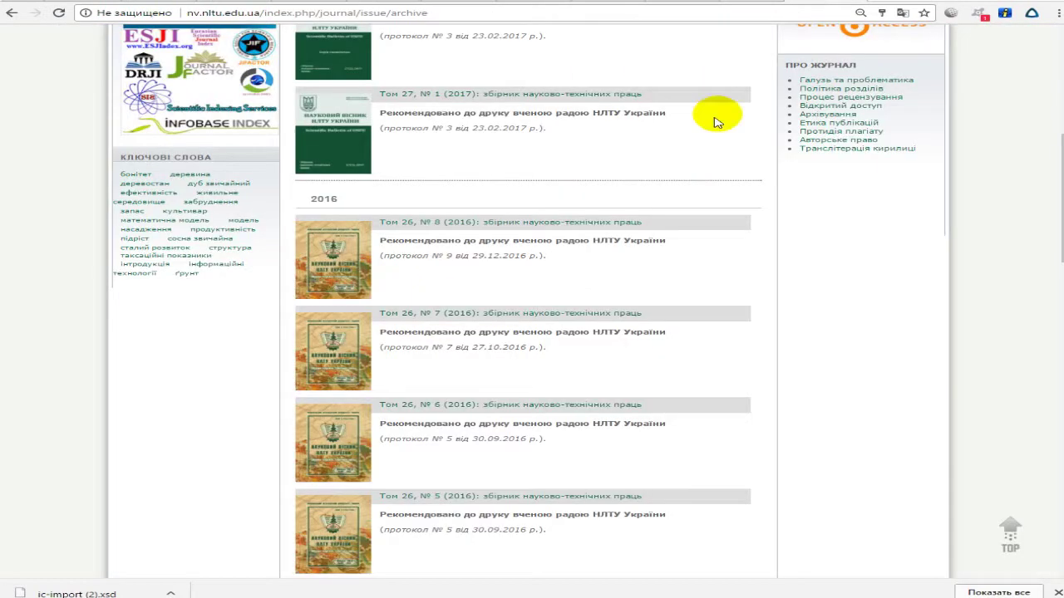
scroll(446, 356, "down", 2)
scroll(441, 471, "down", 5)
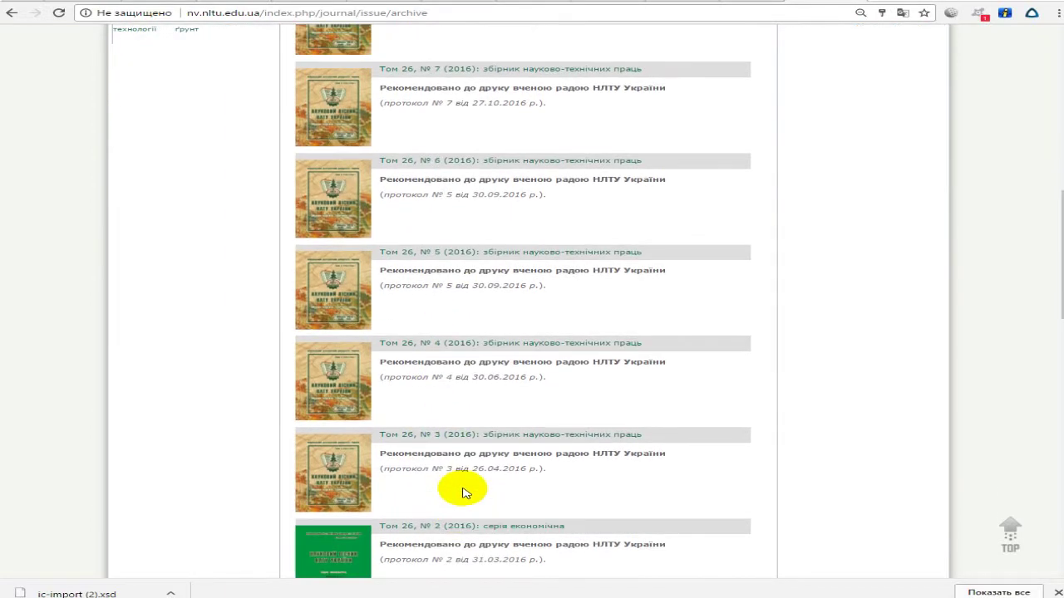
left_click(447, 318)
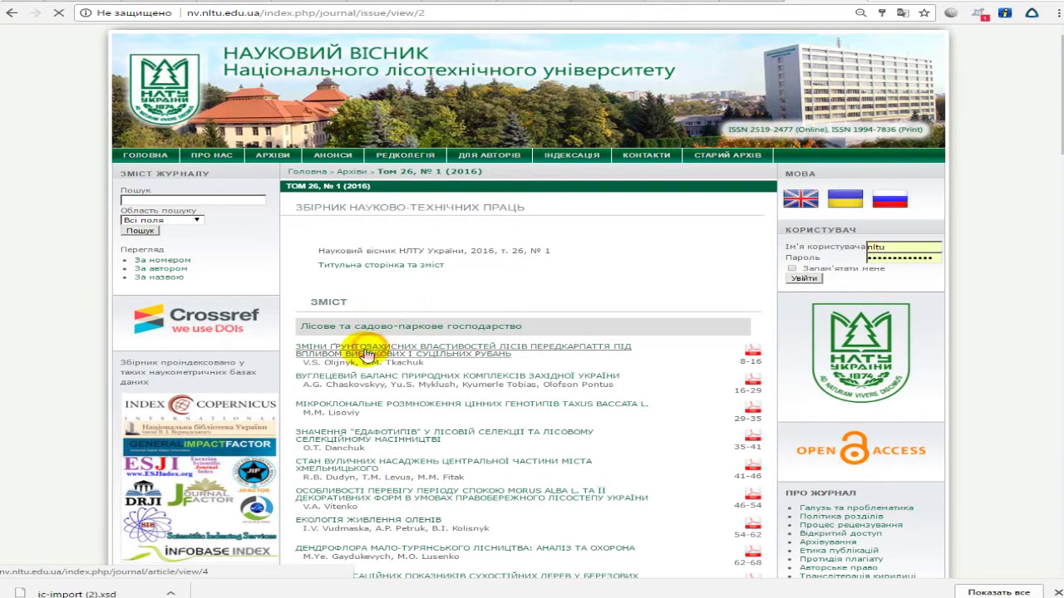
Review the page of the issue's first article, on the soil-protective properties of Передкарпаття forests, and open its full-text PDF
scroll(383, 262, "down", 2)
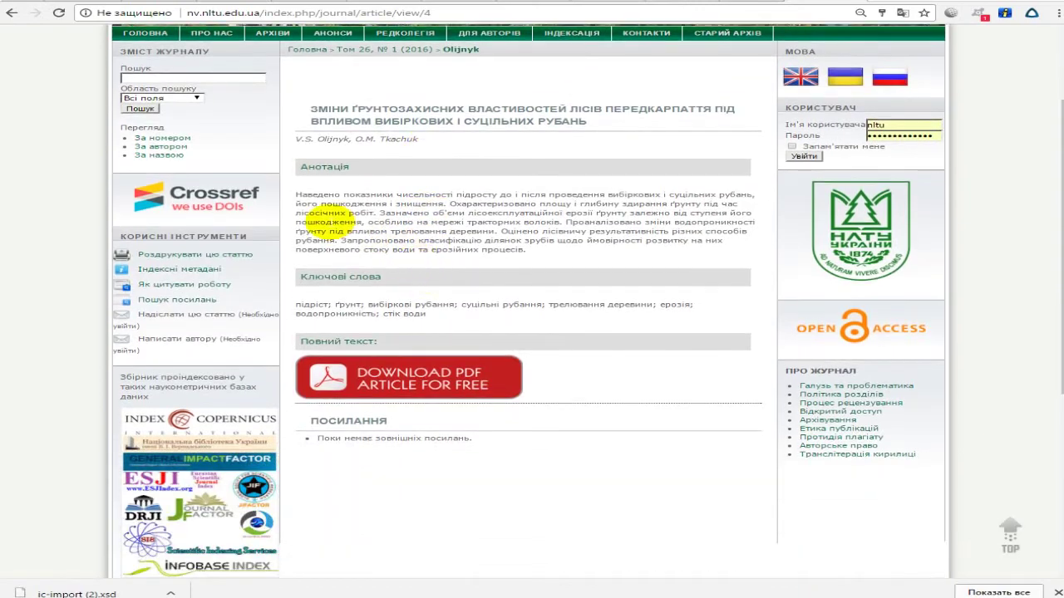
scroll(307, 224, "up", 1)
scroll(316, 266, "down", 3)
scroll(349, 291, "up", 2)
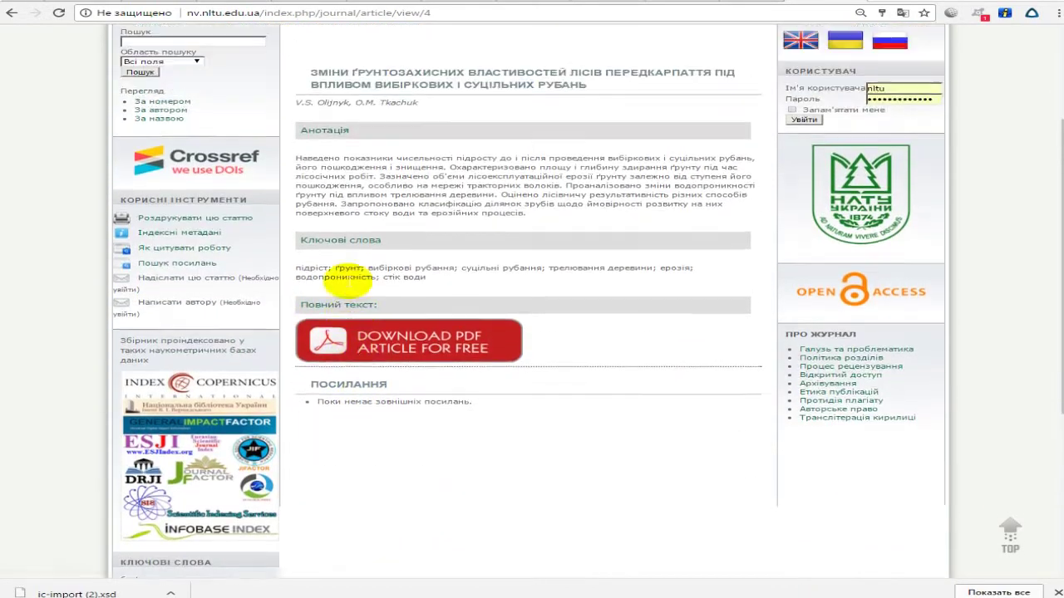
scroll(349, 278, "up", 1)
left_click(362, 366)
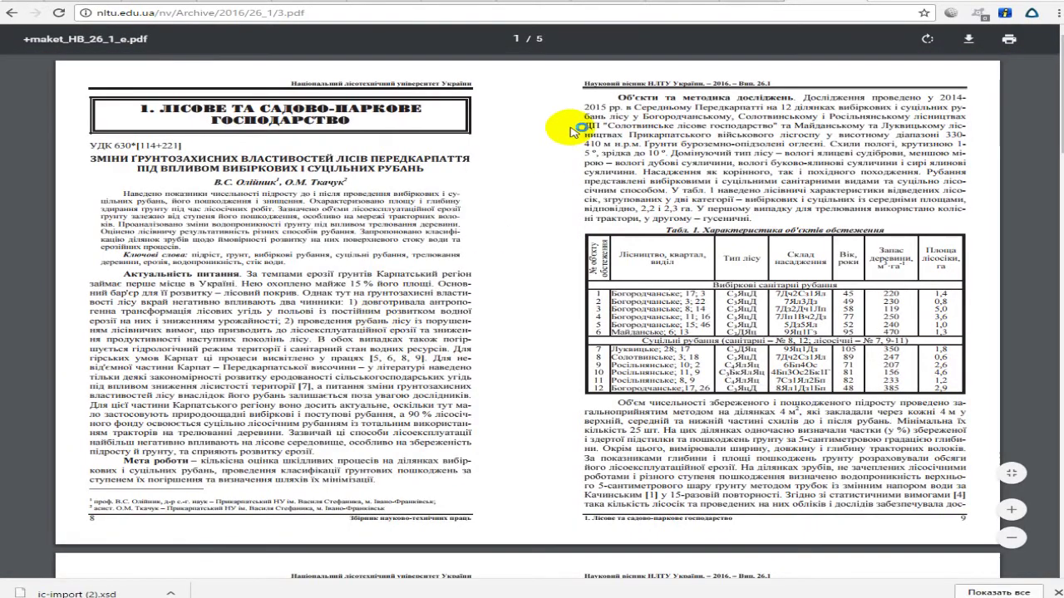
Find the Література section on page 15 of the article PDF and copy all ten references
scroll(573, 130, "down", 20)
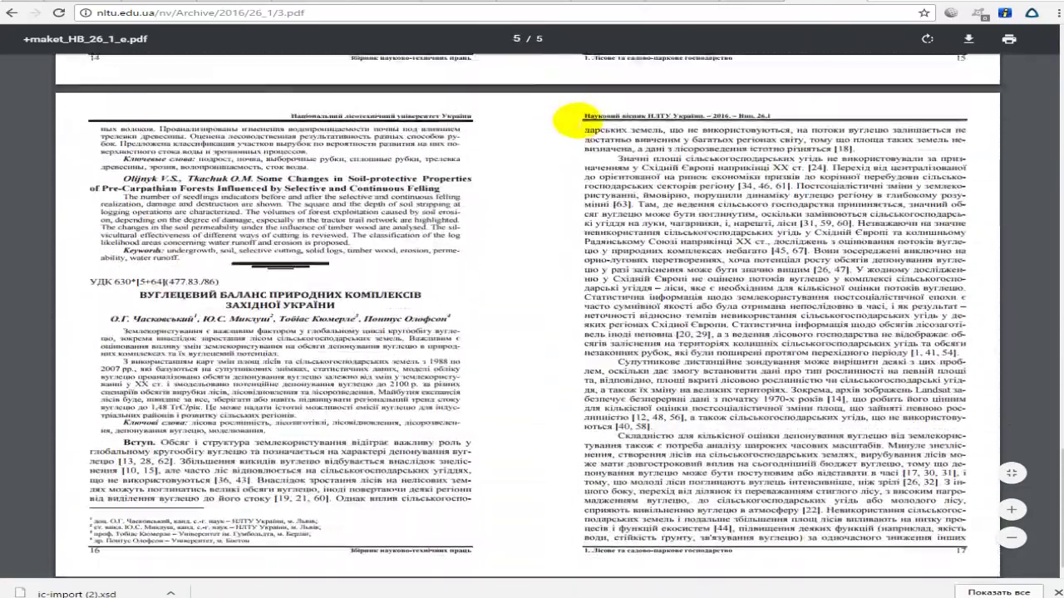
scroll(572, 120, "up", 5)
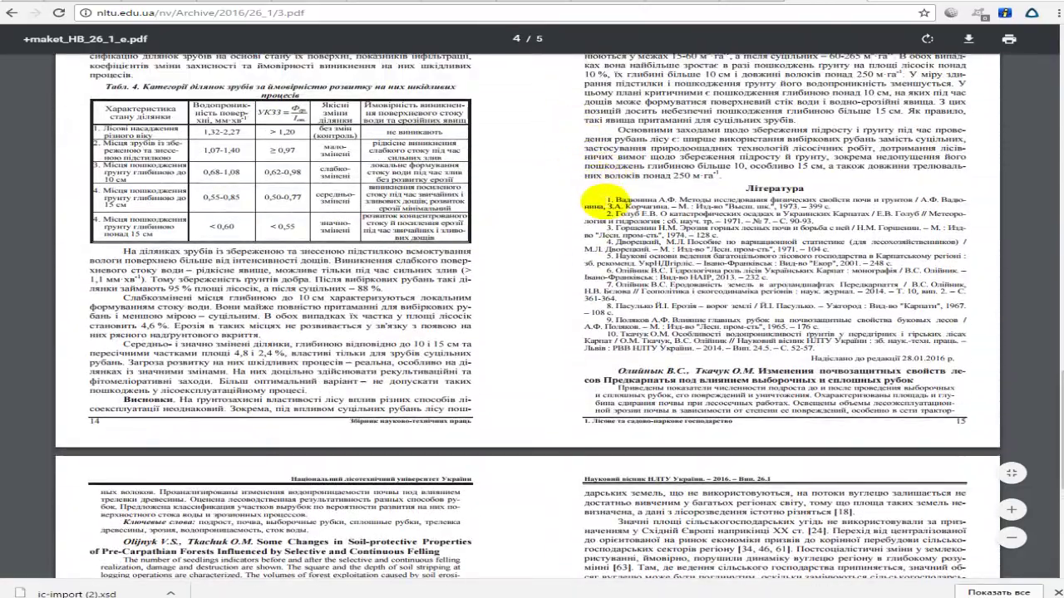
left_click_drag(609, 201, 835, 354)
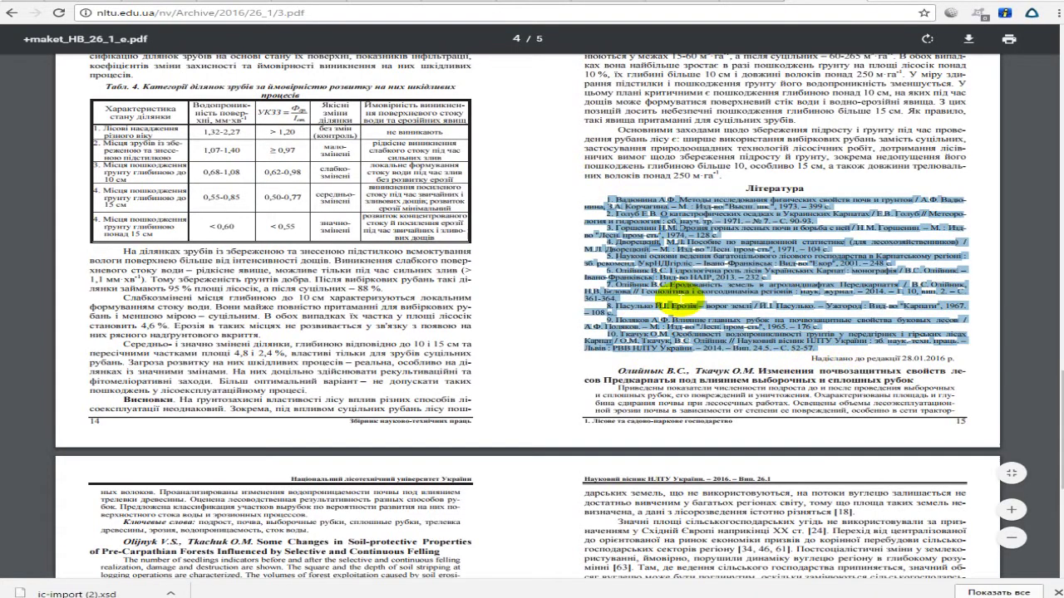
scroll(680, 306, "down", 4)
scroll(701, 226, "up", 6)
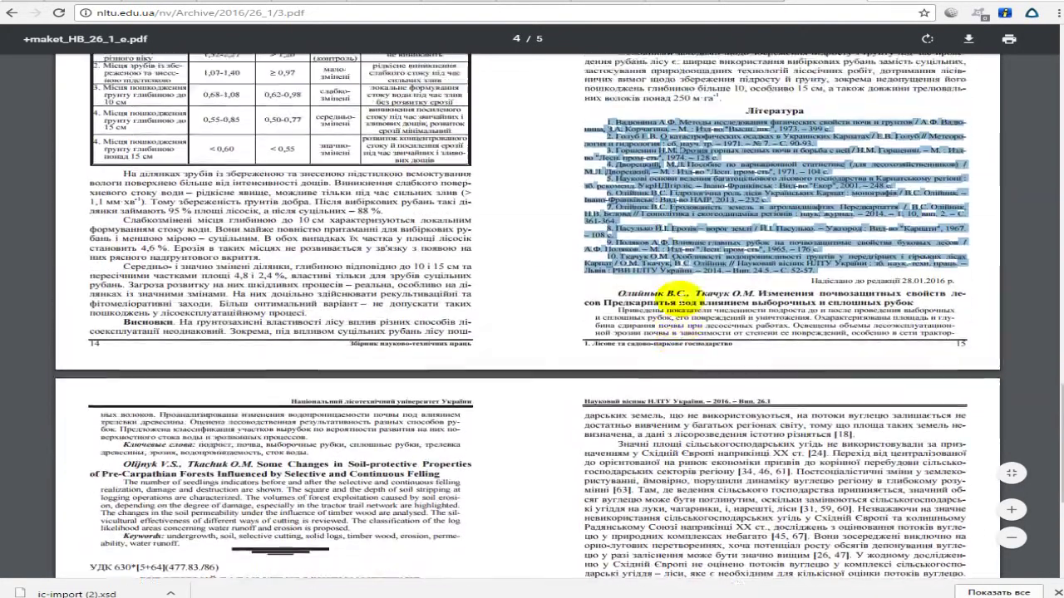
scroll(768, 278, "up", 12)
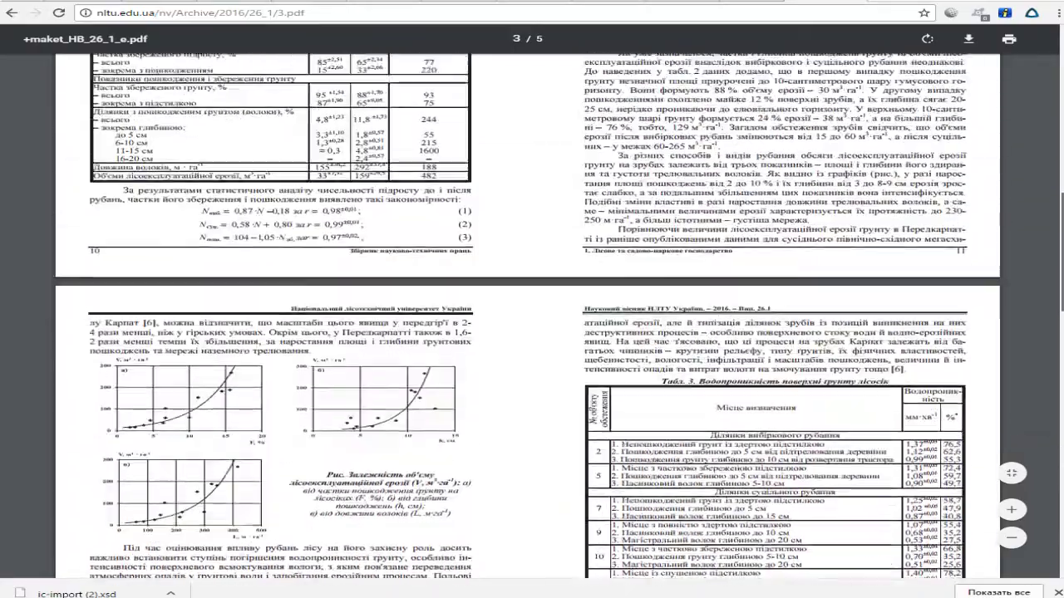
scroll(1060, 62, "up", 5)
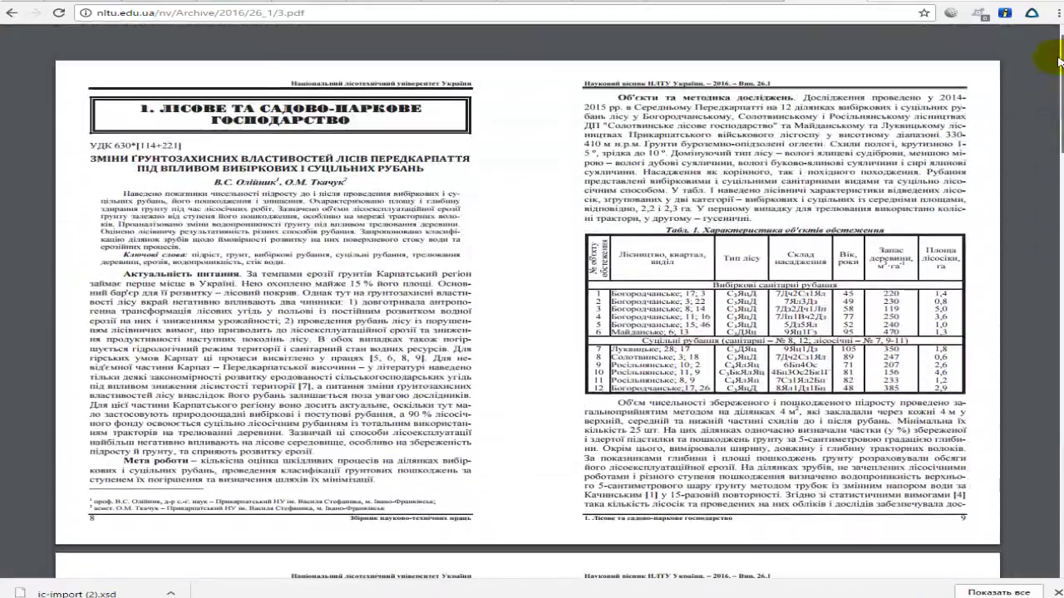
left_click_drag(1060, 63, 1056, 393)
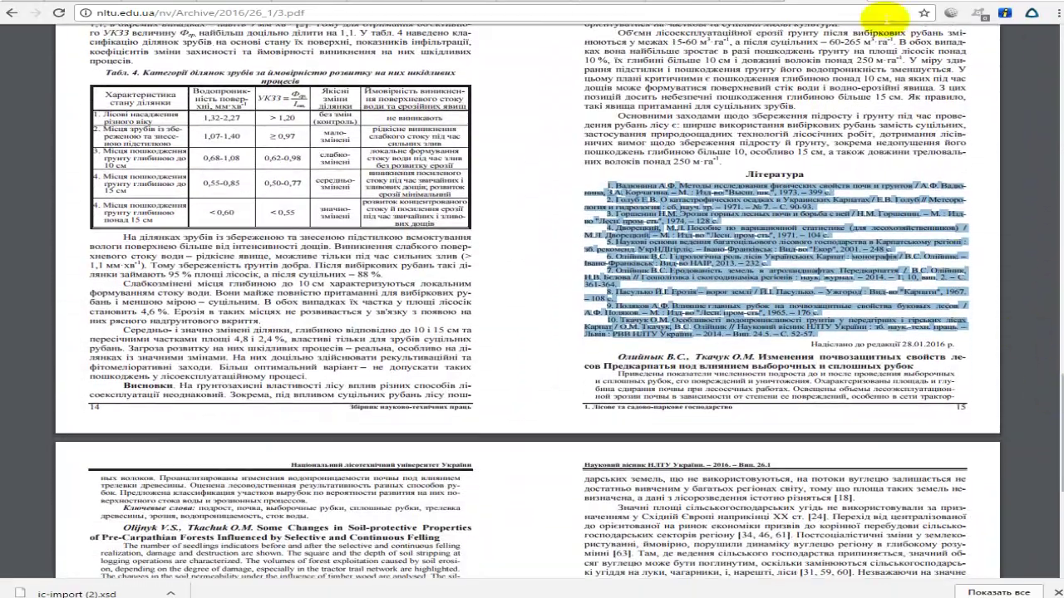
Return to the article's edit form and paste the copied references into the multi-line Sample Bibliography field
left_click(849, 1)
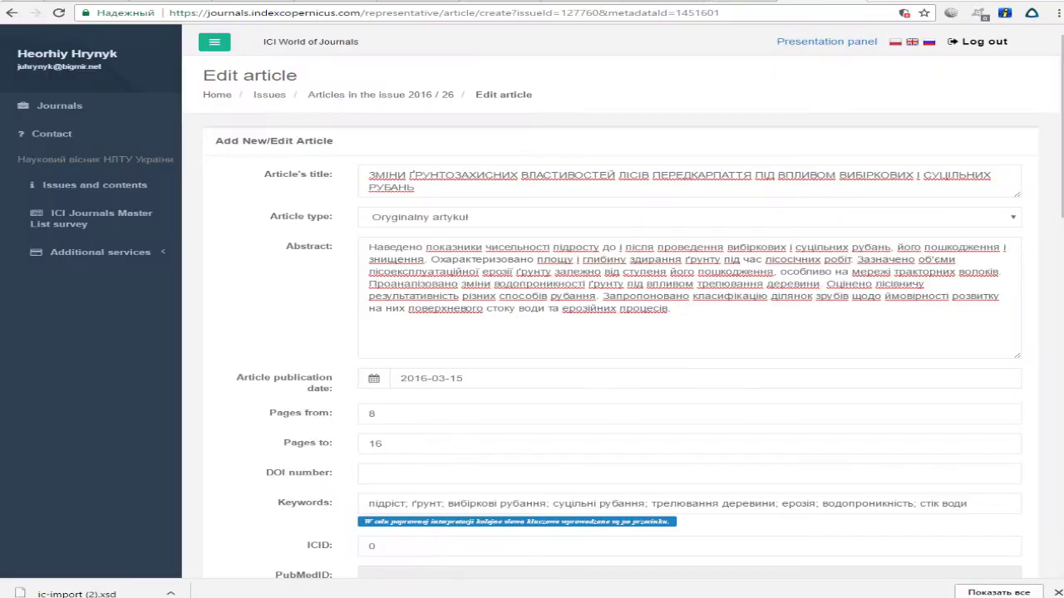
scroll(674, 218, "down", 10)
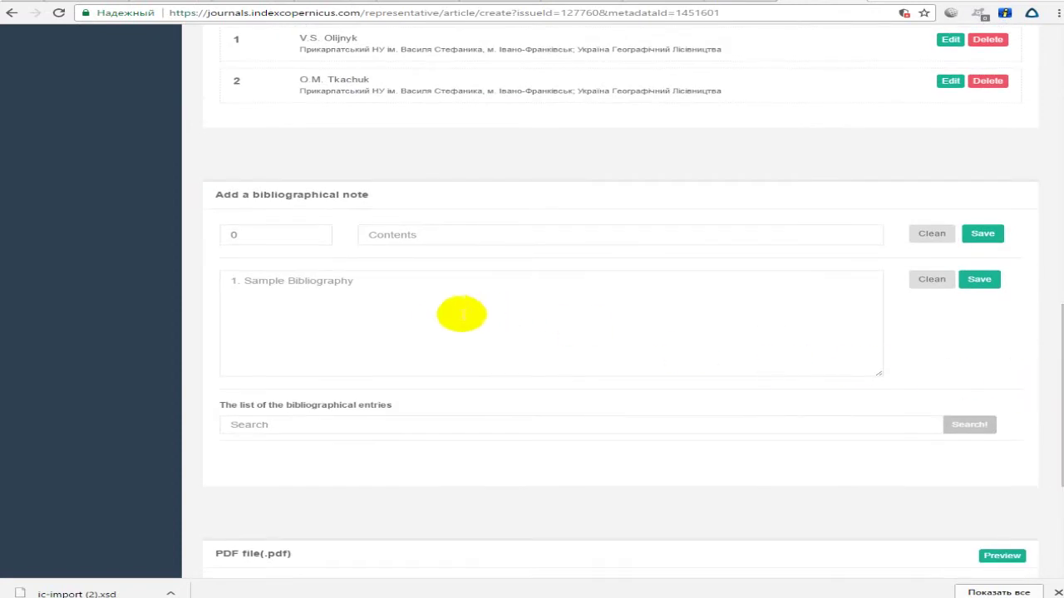
left_click(462, 313)
key("ctrl+v")
scroll(407, 324, "up", 10)
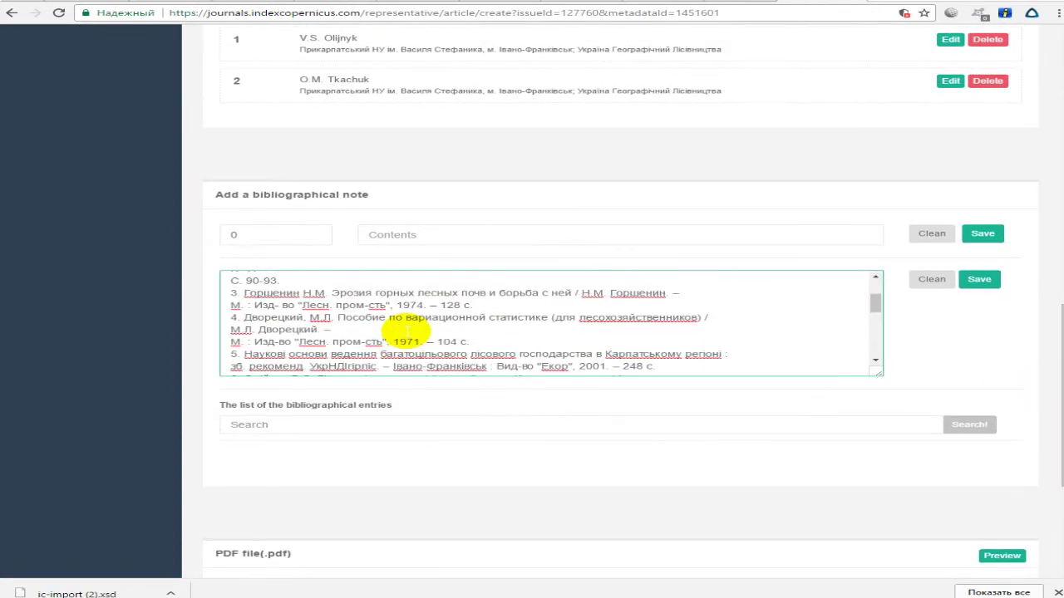
scroll(308, 324, "up", 3)
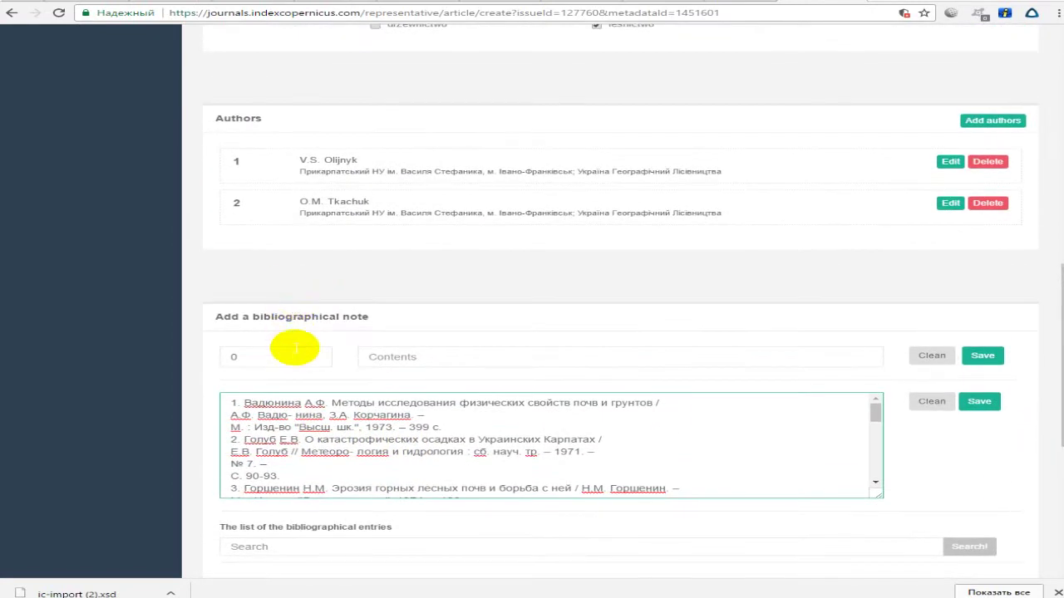
Set the single bibliographical note's item number to 9 and save it with empty contents
left_click(292, 355)
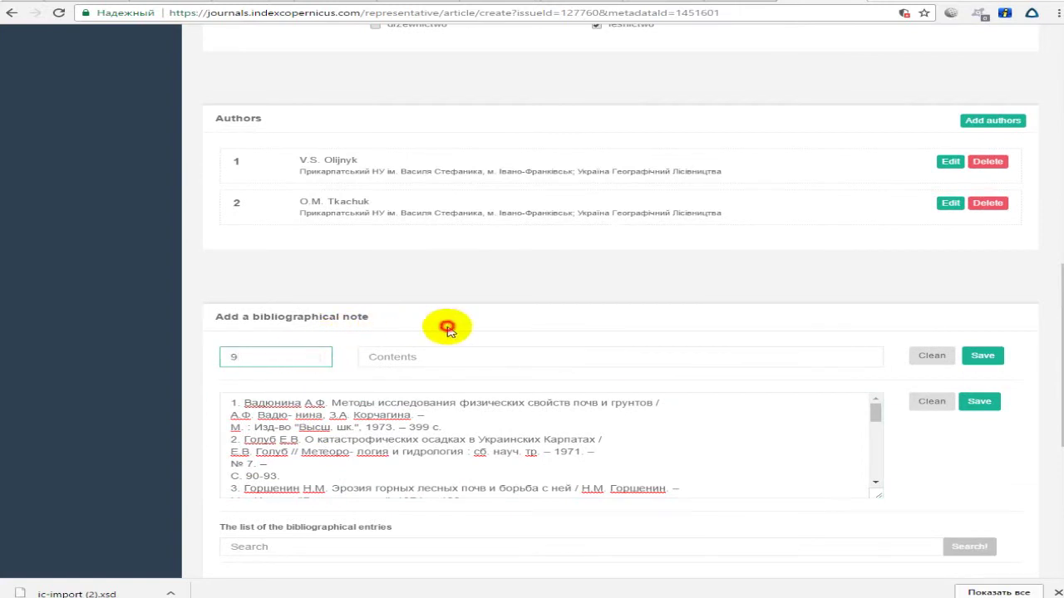
left_click(433, 363)
left_click(983, 364)
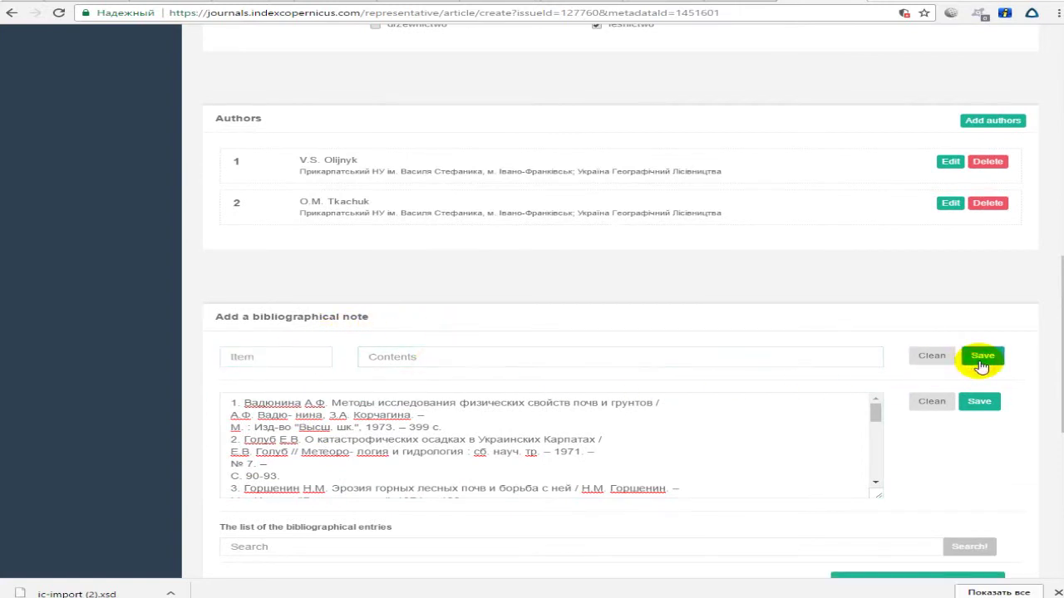
Remove the line breaks within references 1 to 3 and before the author in reference 4 of the multi-line bibliography text
scroll(771, 373, "down", 5)
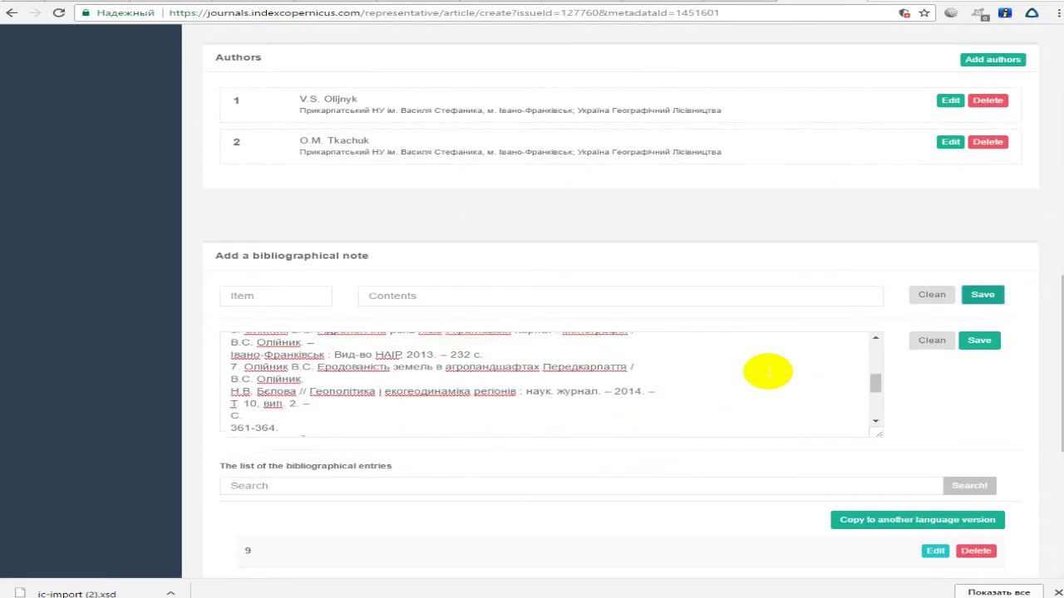
left_click(503, 408)
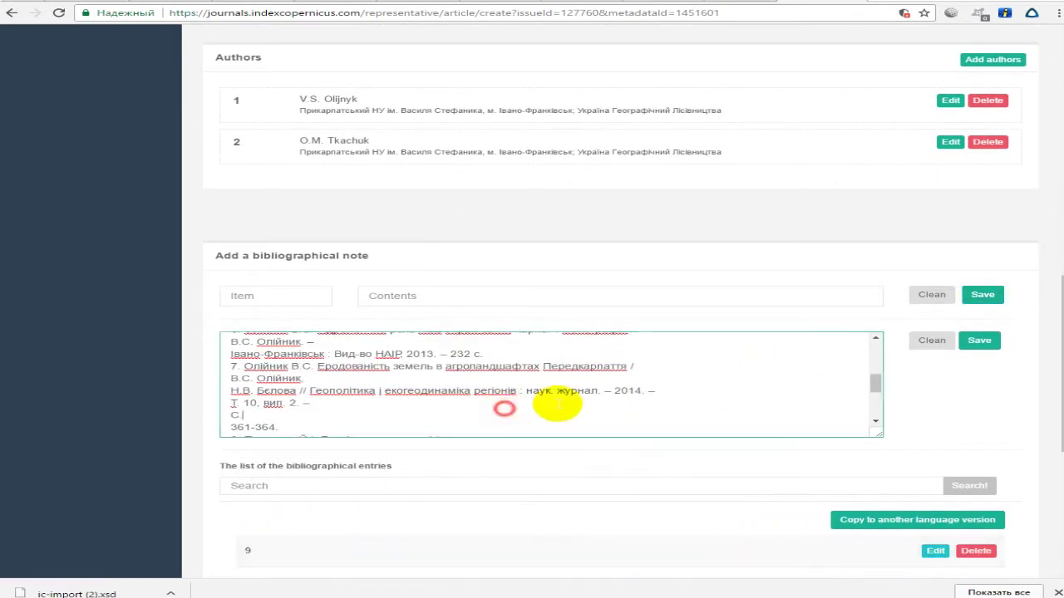
scroll(416, 385, "down", 5)
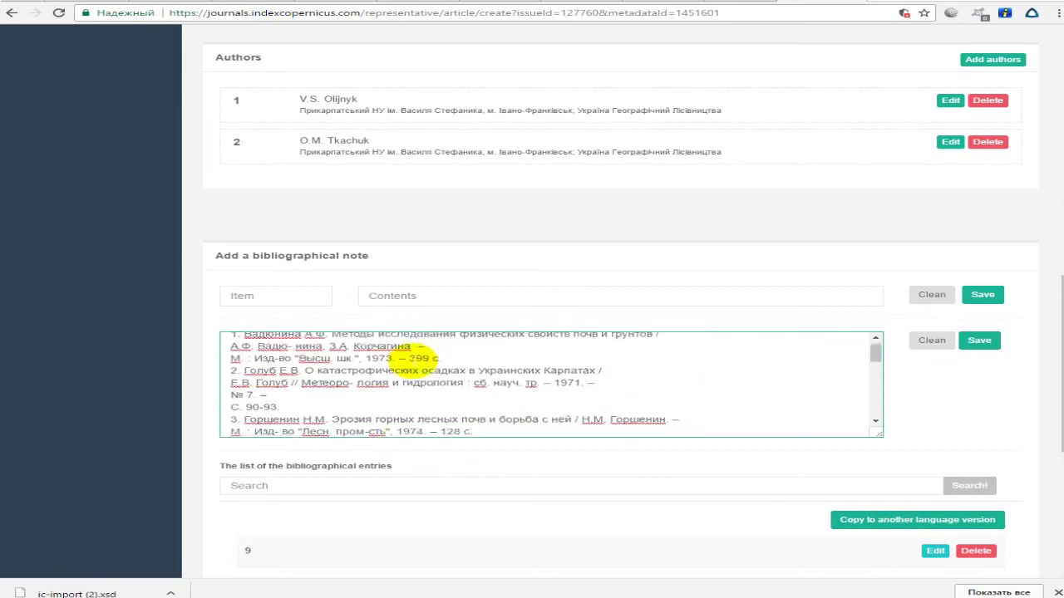
scroll(399, 382, "up", 4)
scroll(370, 376, "down", 3)
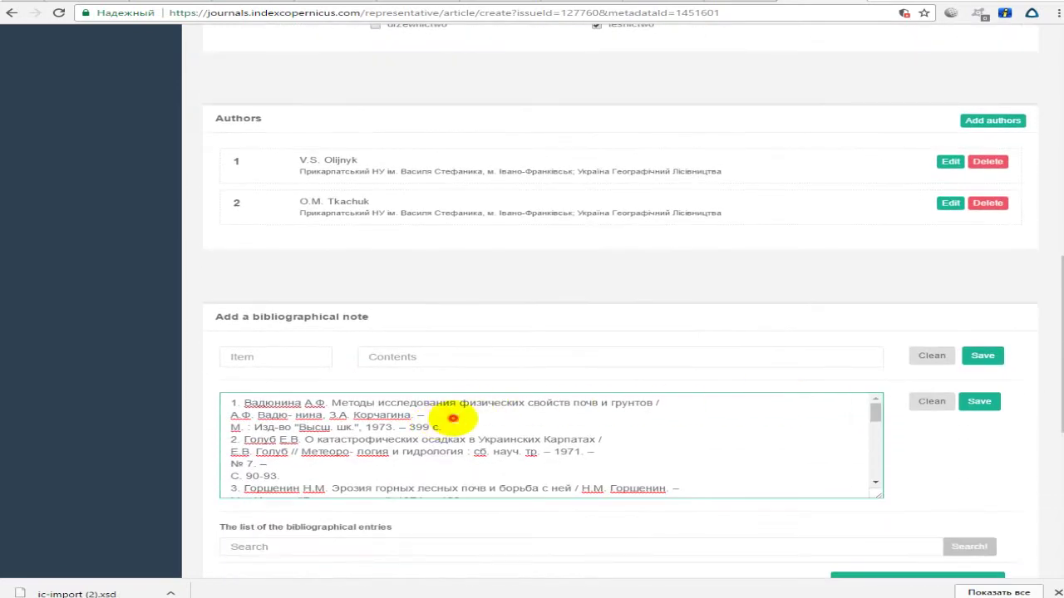
left_click(654, 422)
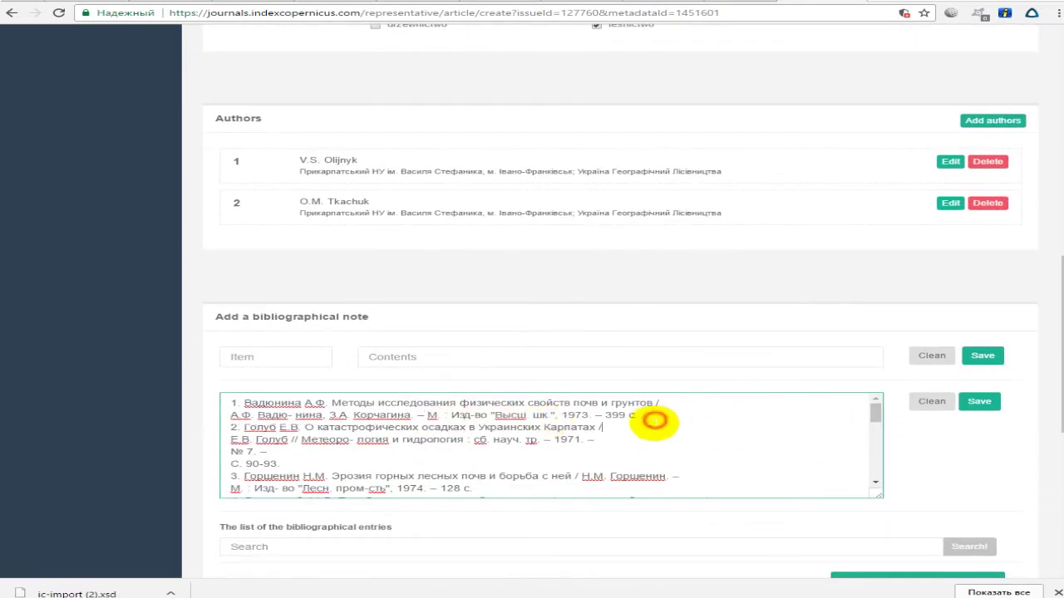
key("Delete")
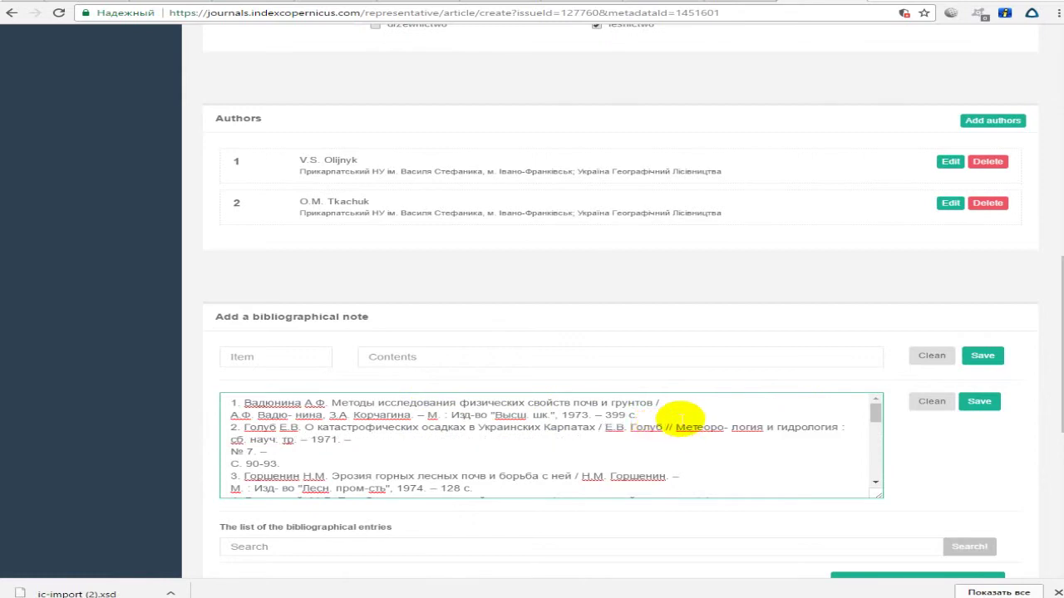
key("Delete")
left_click(425, 430)
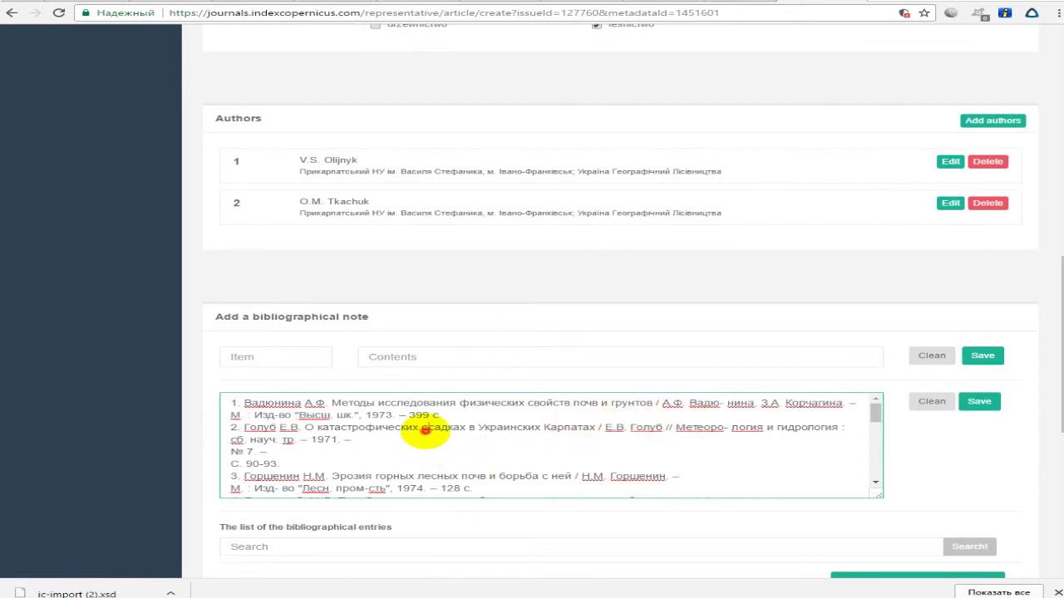
key("Delete")
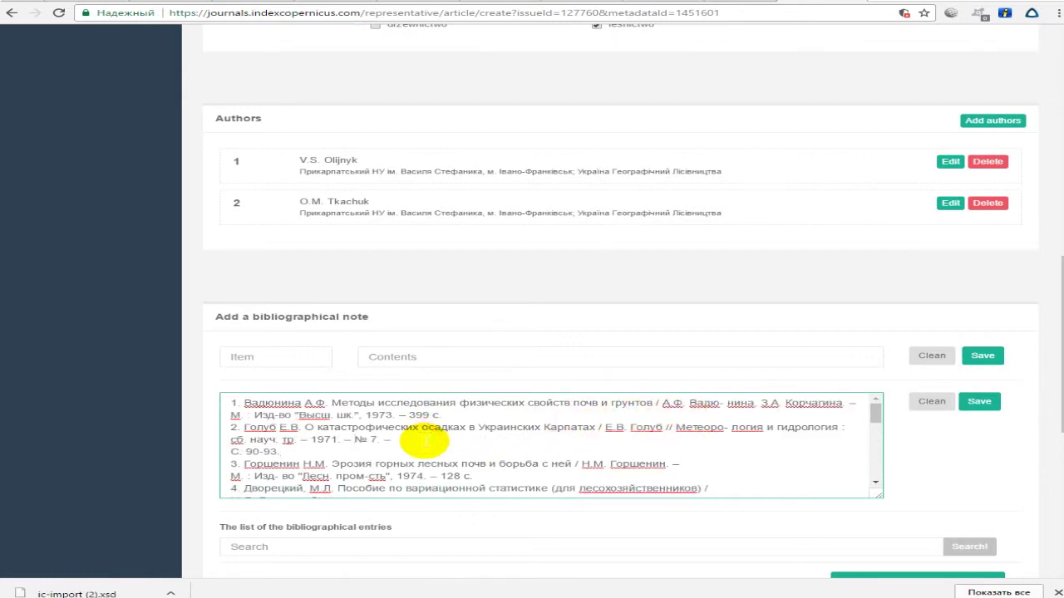
key("Delete")
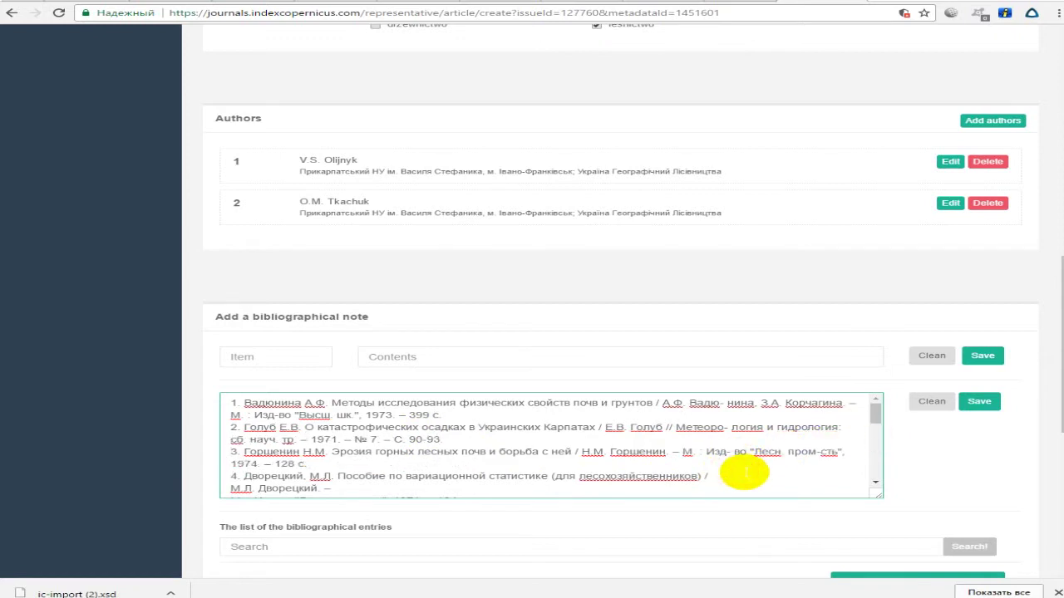
scroll(280, 413, "down", 5)
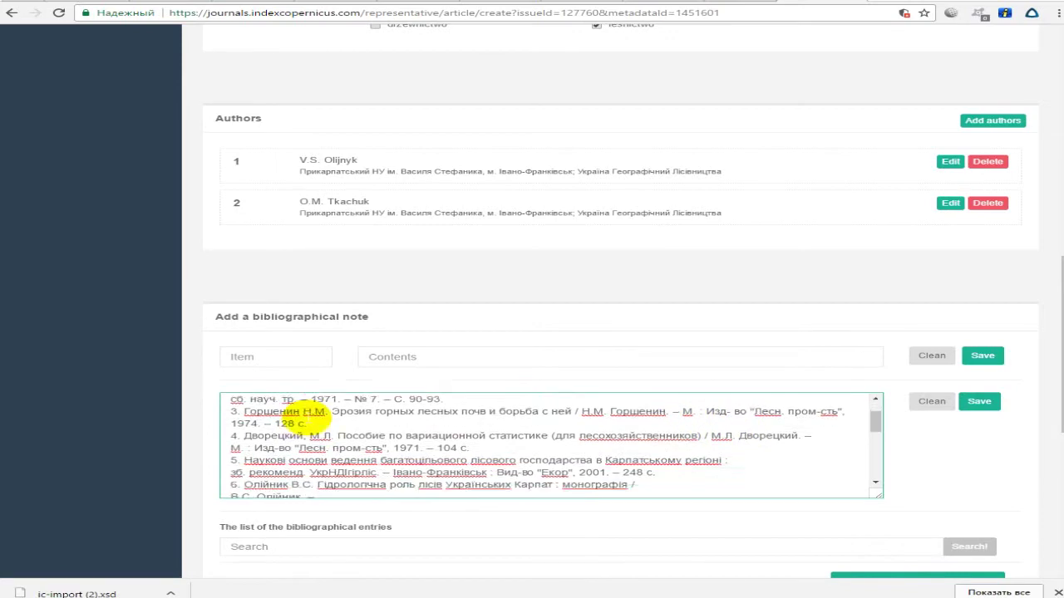
Save the pasted multi-line references as bibliographical entries of the article
scroll(861, 471, "down", 3)
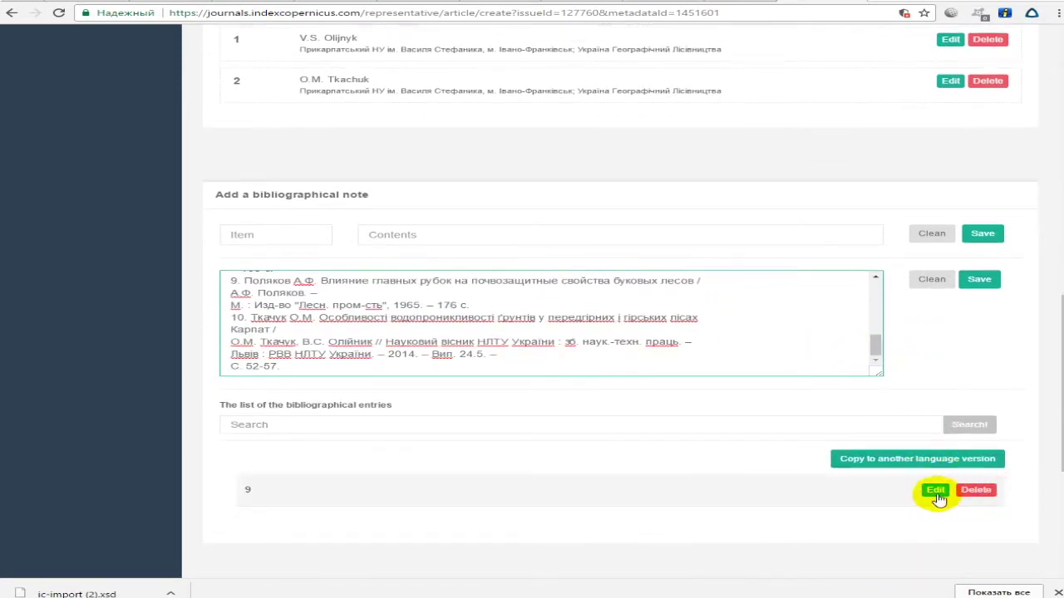
scroll(952, 366, "up", 1)
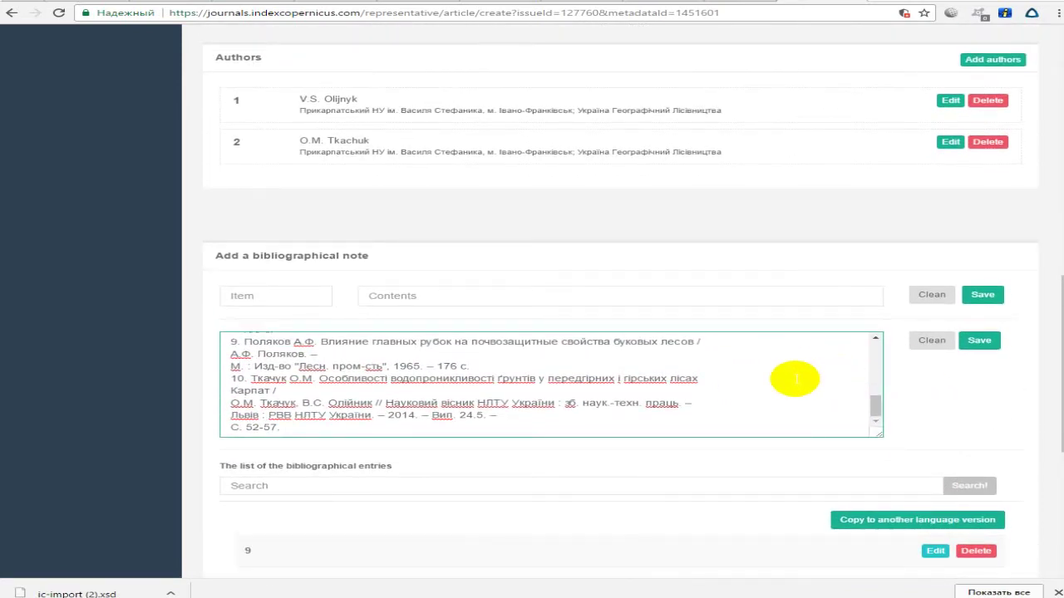
left_click(979, 340)
scroll(490, 417, "down", 1)
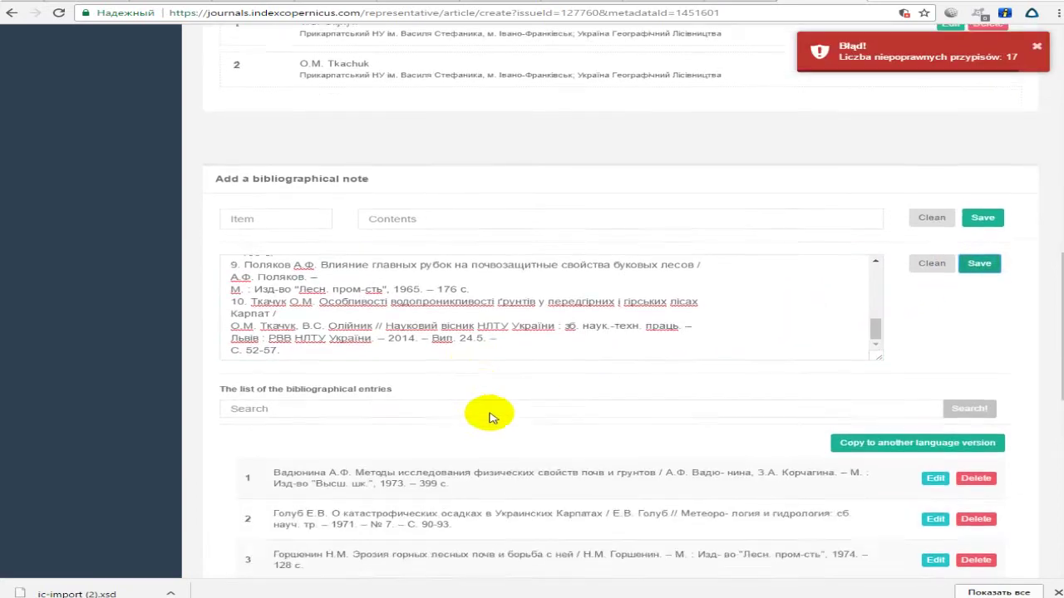
Examine the list of bibliographical entries and compare the cleaned references with those still containing line breaks
scroll(491, 418, "down", 3)
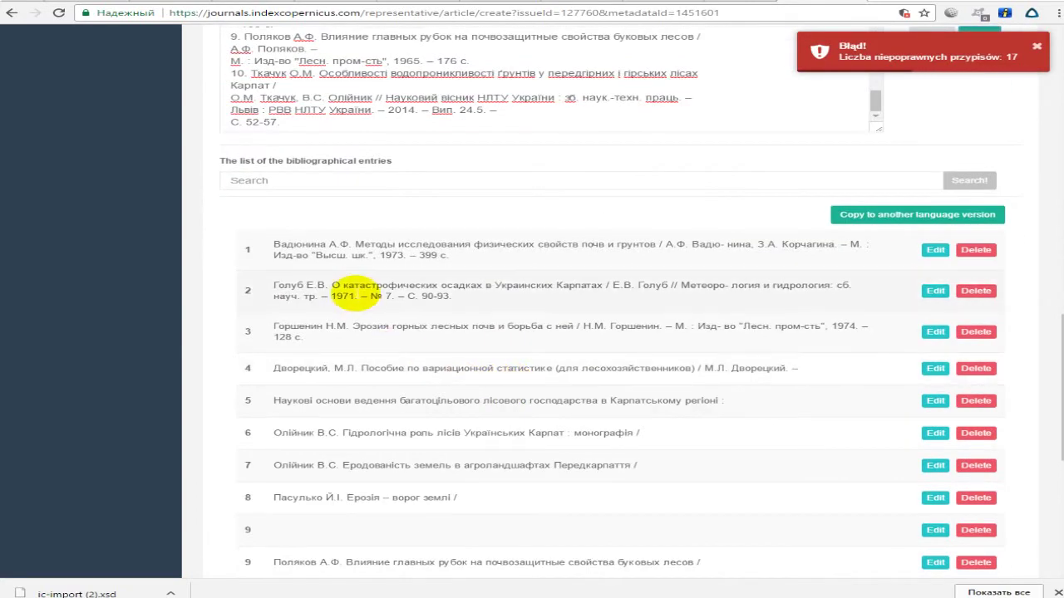
scroll(353, 295, "down", 2)
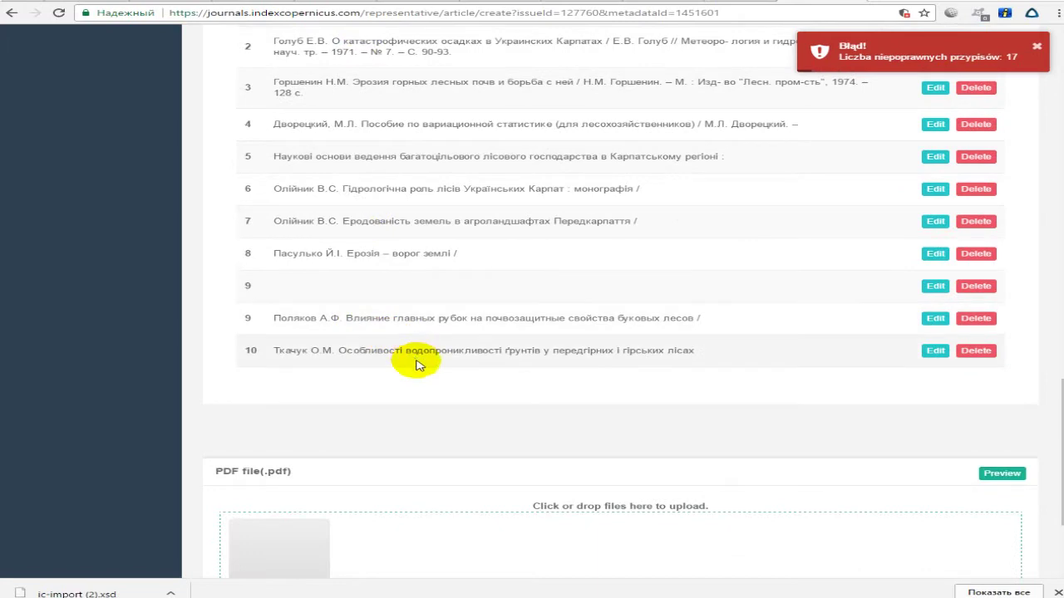
scroll(420, 366, "up", 3)
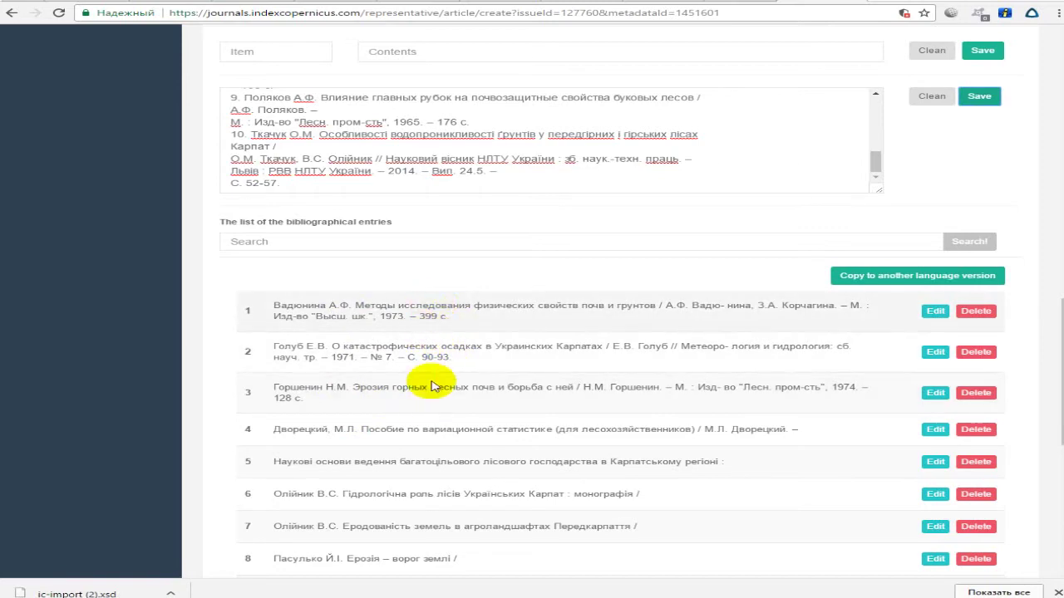
scroll(408, 357, "up", 3)
left_click(307, 387)
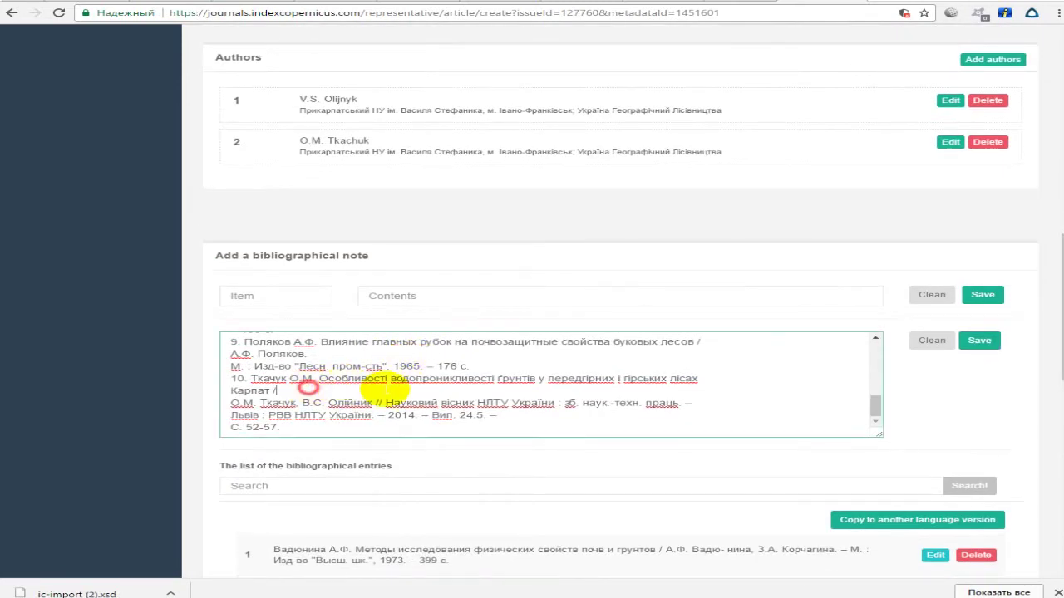
scroll(307, 388, "down", 4)
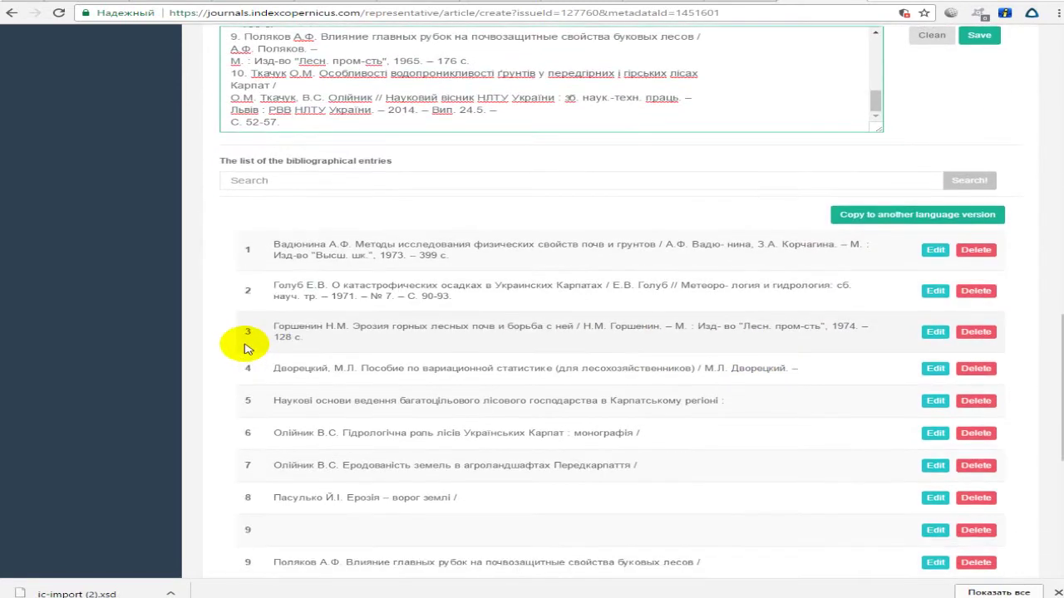
scroll(246, 349, "up", 2)
scroll(280, 371, "down", 3)
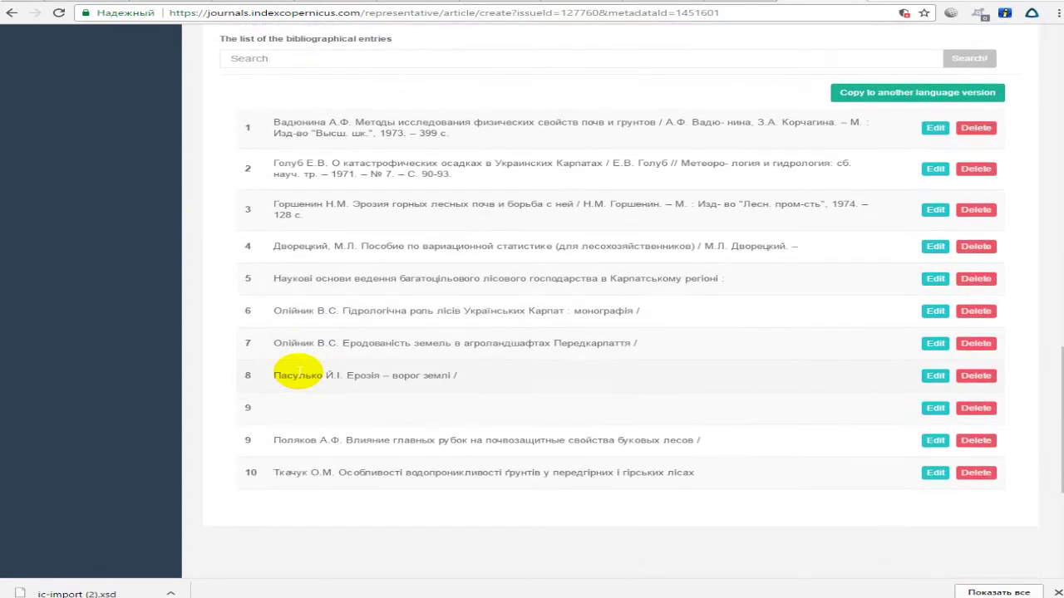
scroll(297, 371, "down", 3)
scroll(423, 314, "up", 3)
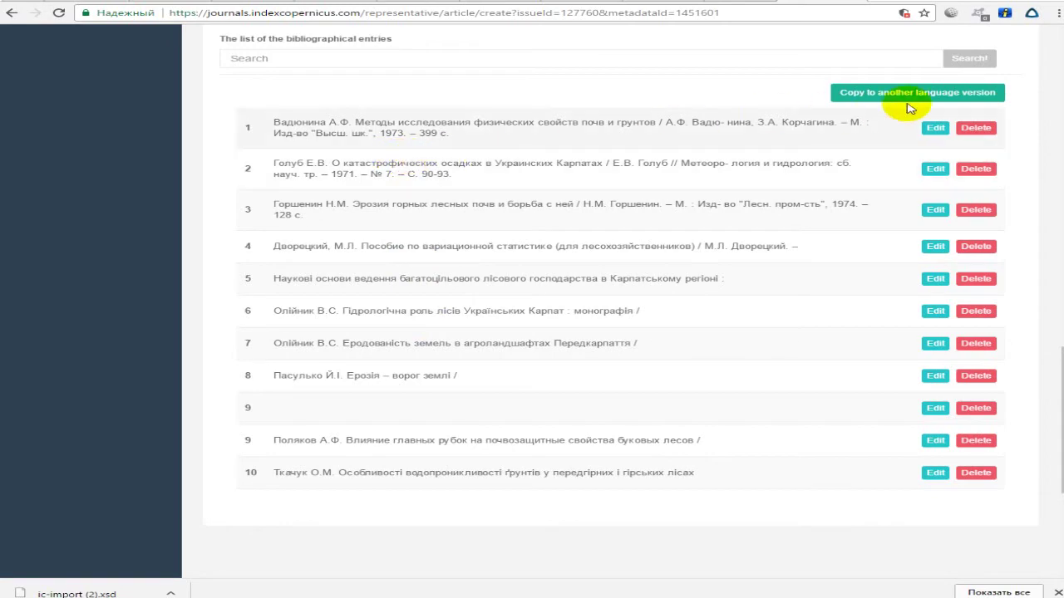
scroll(872, 219, "up", 3)
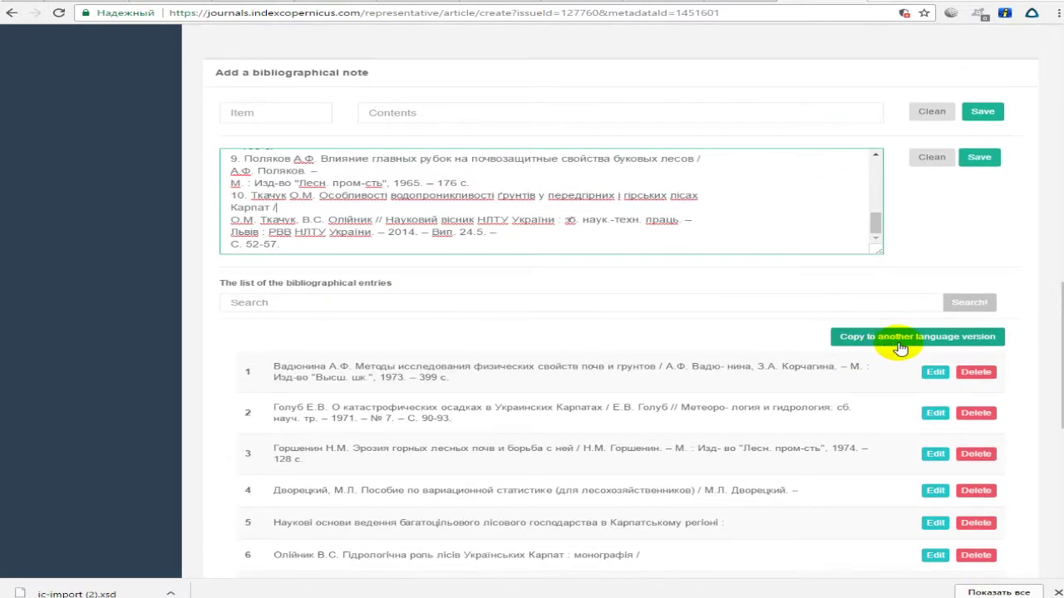
Copy the references to the English version, "Some Changes in Soil-protective Properties of Pre-Carpathian Forests Influenced by Selective and Continuous Felling"
left_click(906, 344)
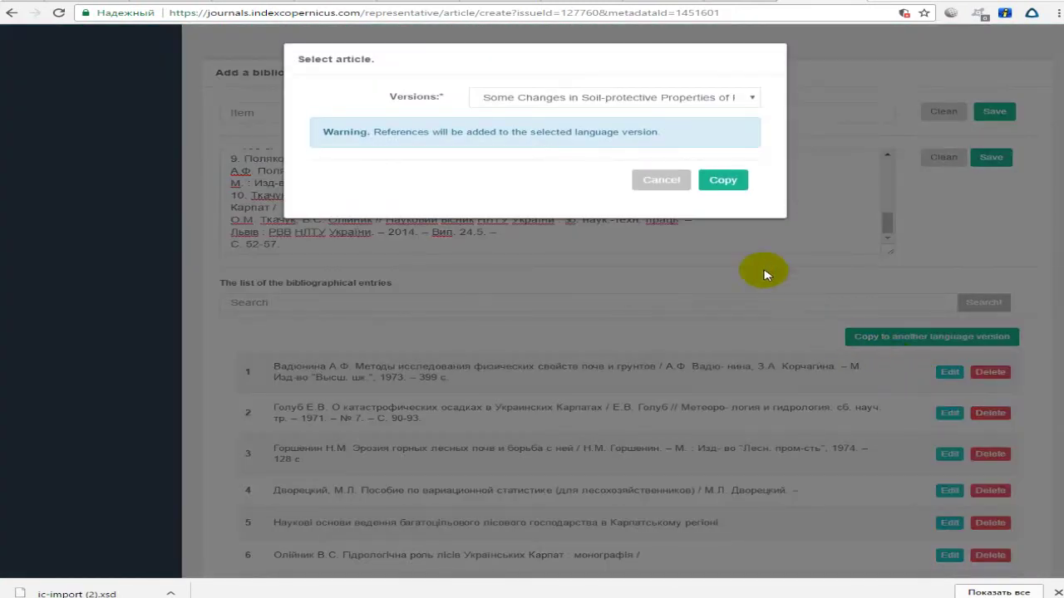
left_click(752, 99)
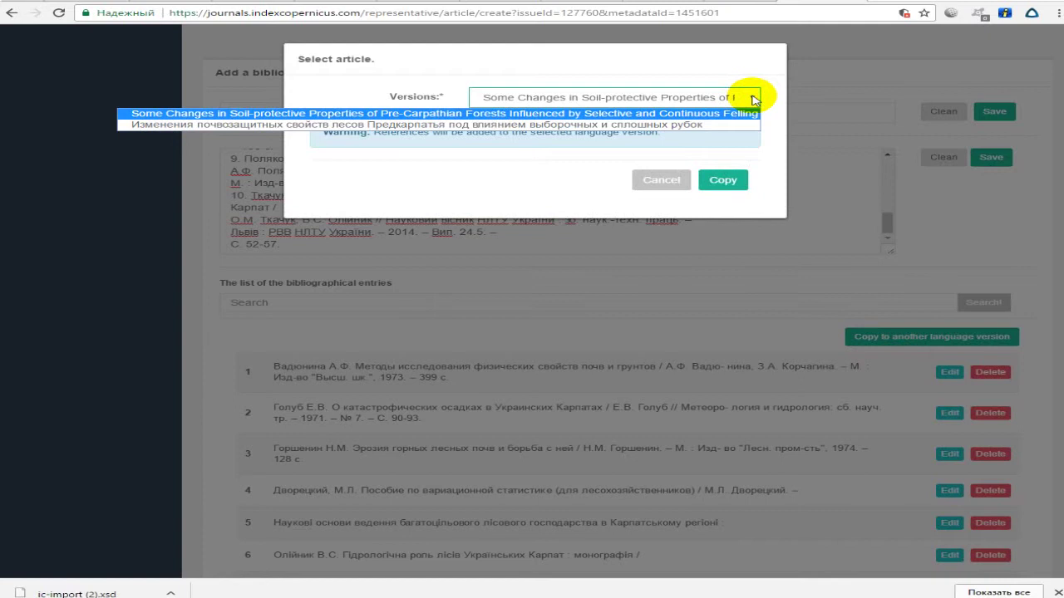
left_click(440, 113)
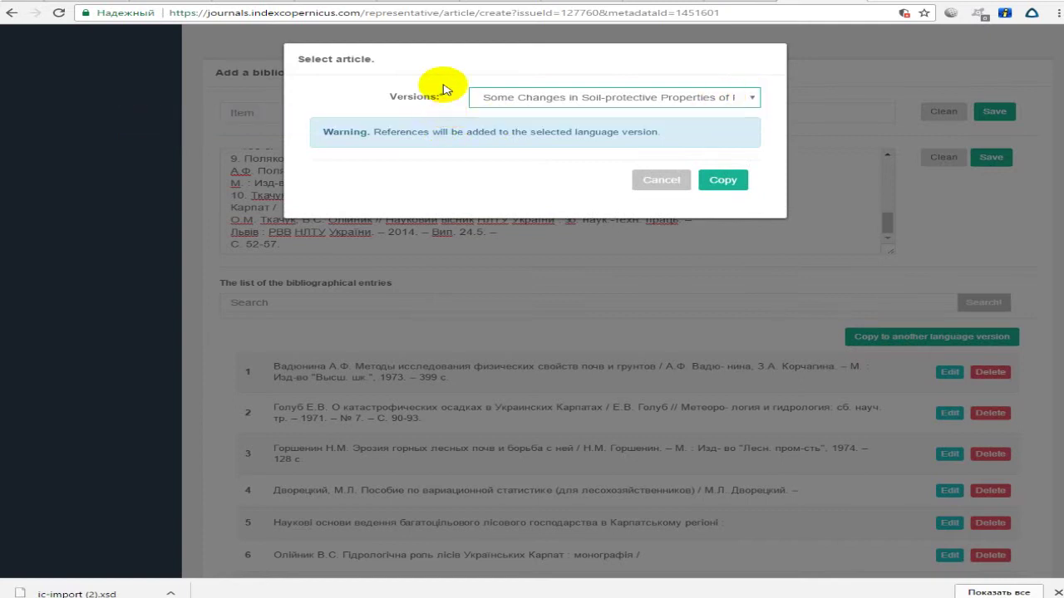
left_click(723, 183)
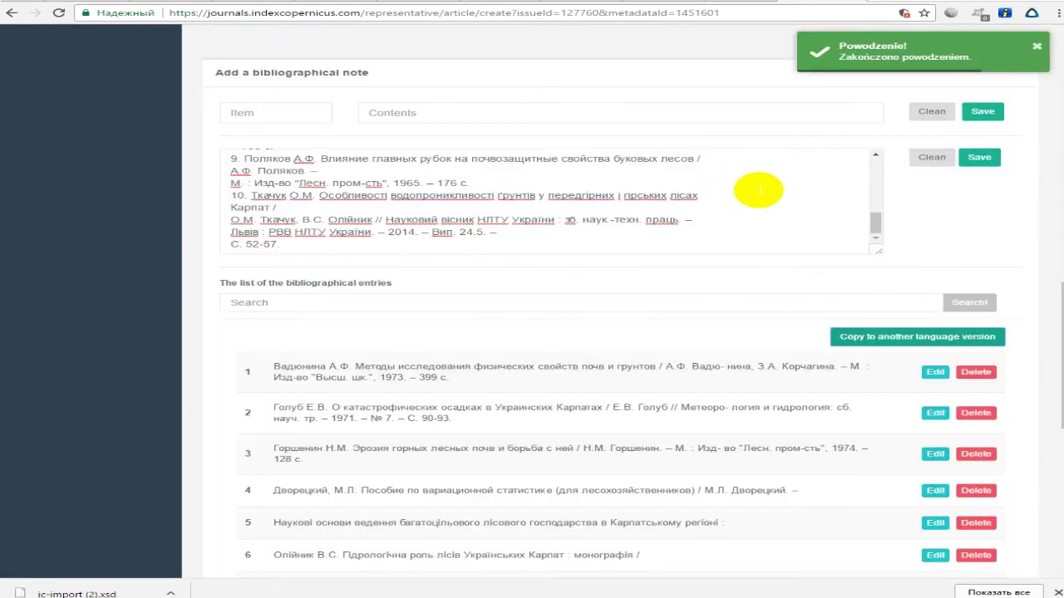
Look over the article's edit form from its title down to the PDF file section and the form's end
scroll(1038, 248, "up", 3)
scroll(1037, 248, "up", 8)
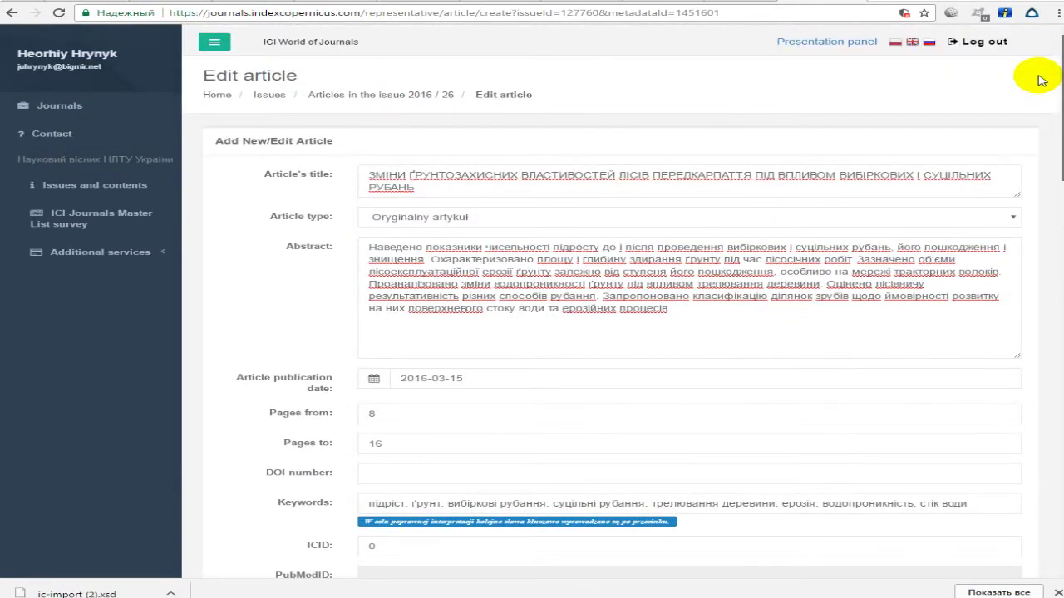
scroll(1040, 292, "down", 20)
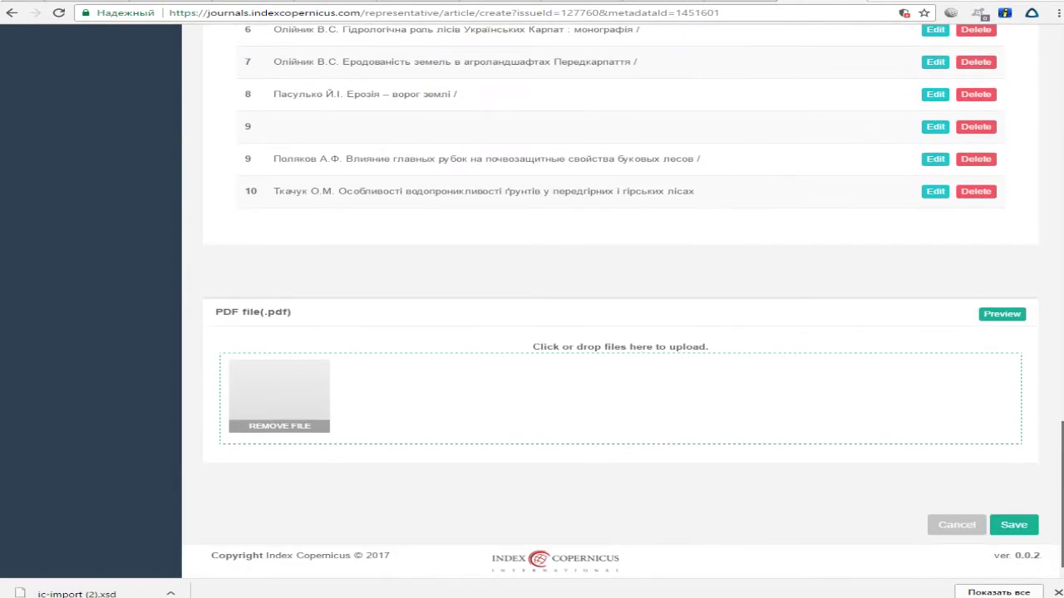
left_click(1016, 526)
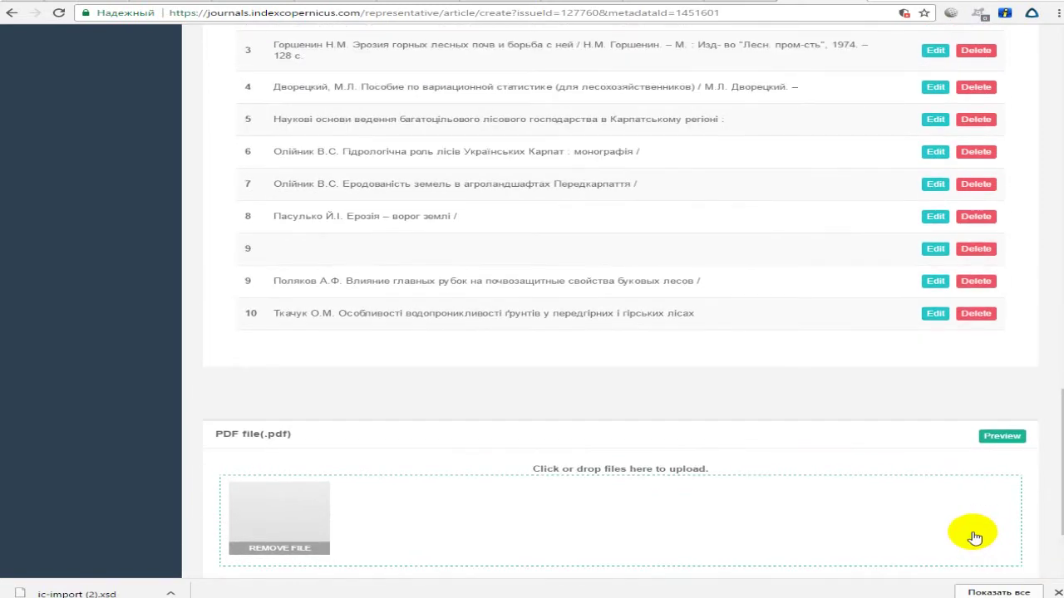
Copy the references once more to another language version, trying the Russian title before choosing the English one, and go to the form's end
left_click(844, 239)
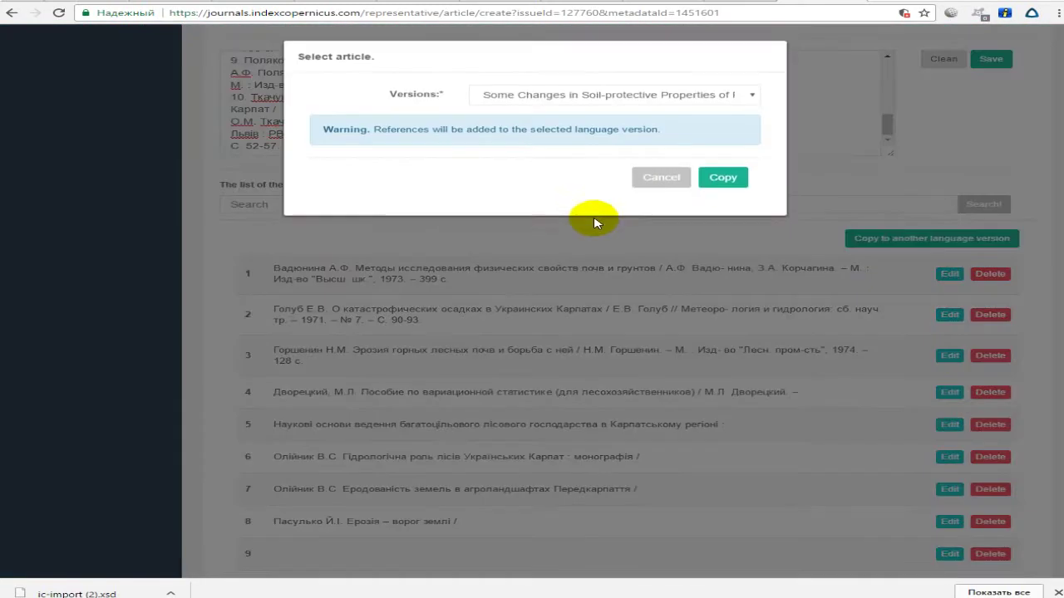
left_click(597, 96)
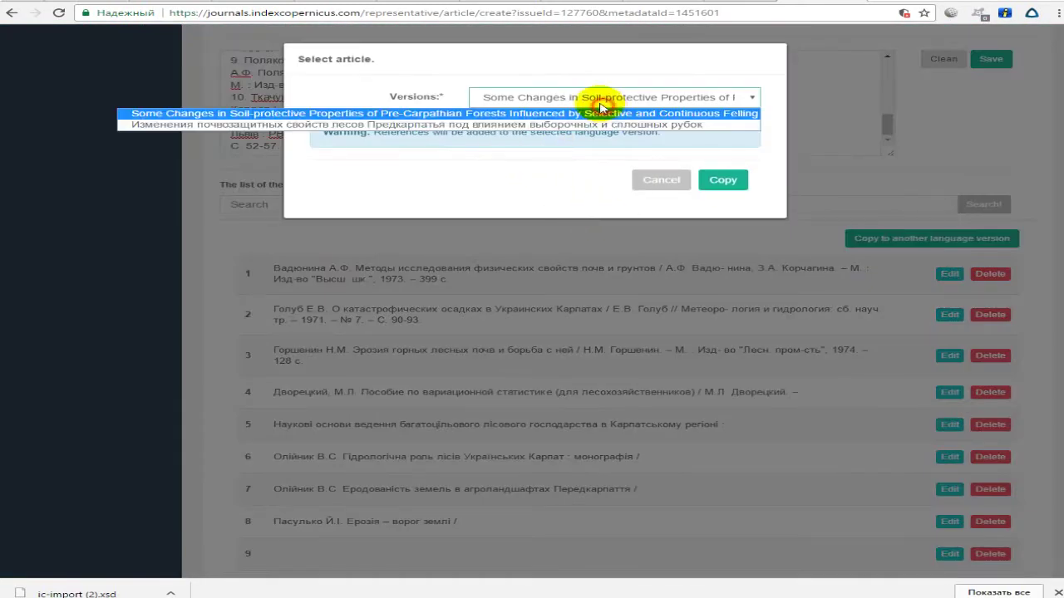
left_click(356, 124)
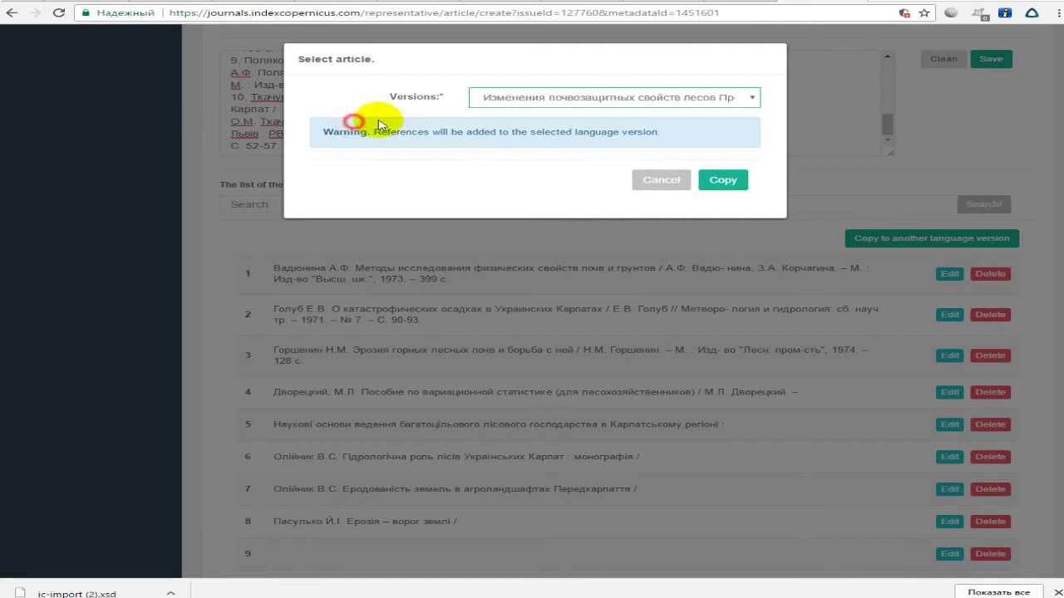
left_click(506, 99)
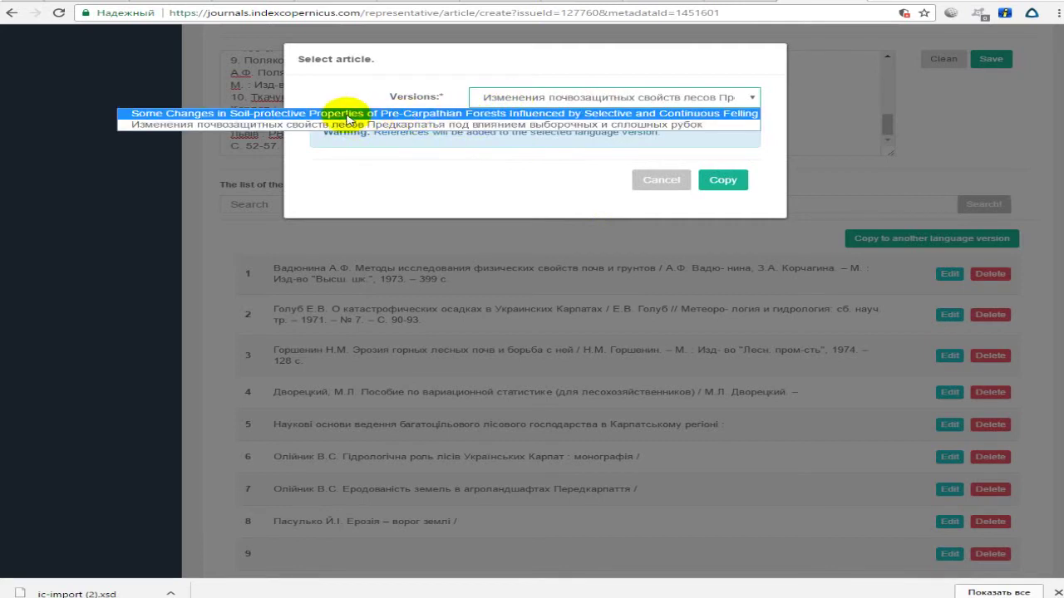
left_click(217, 114)
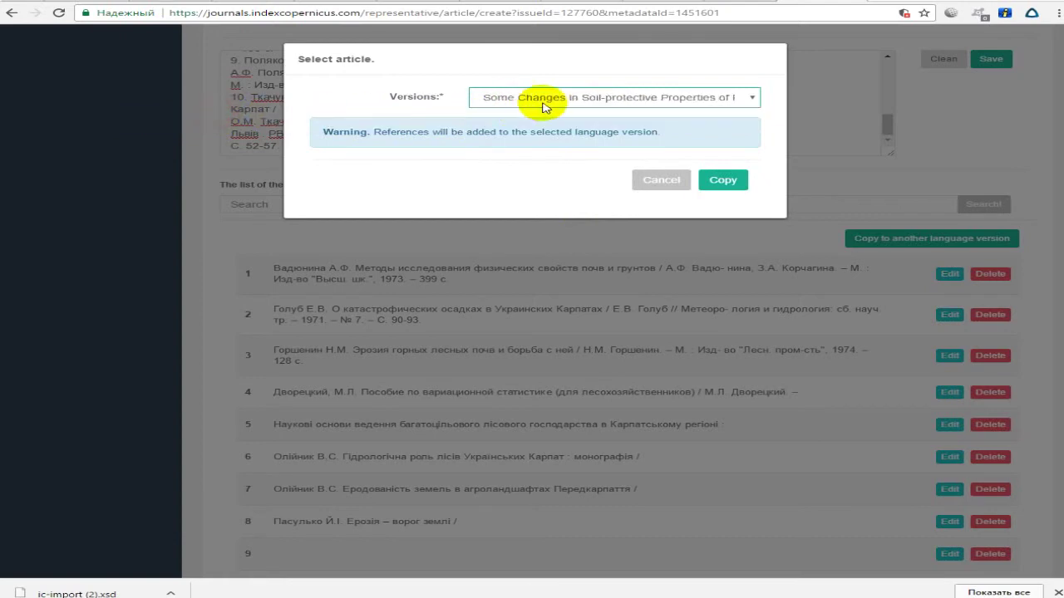
left_click(719, 178)
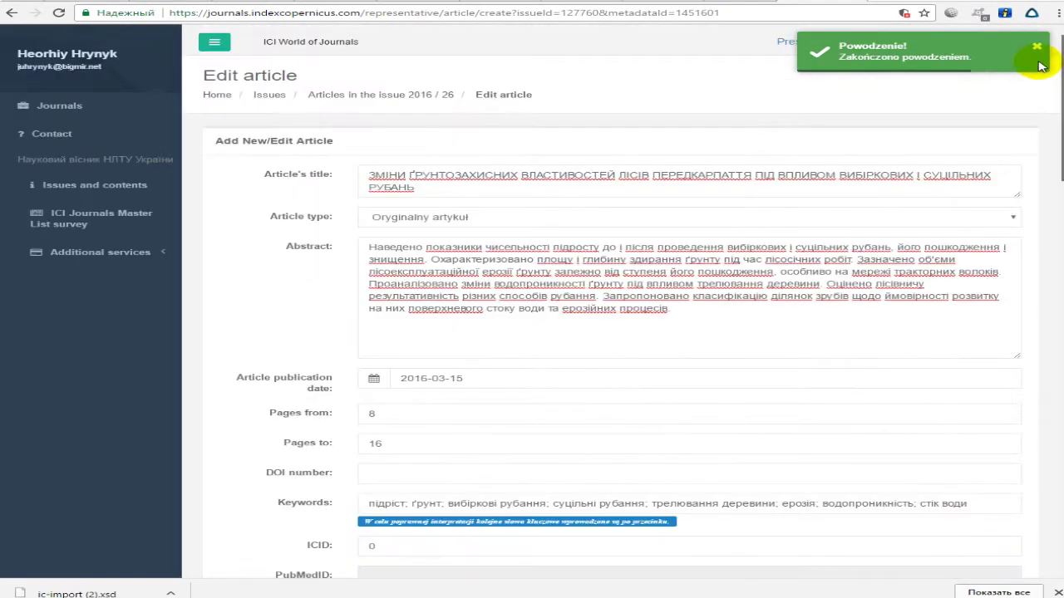
scroll(1041, 66, "down", 20)
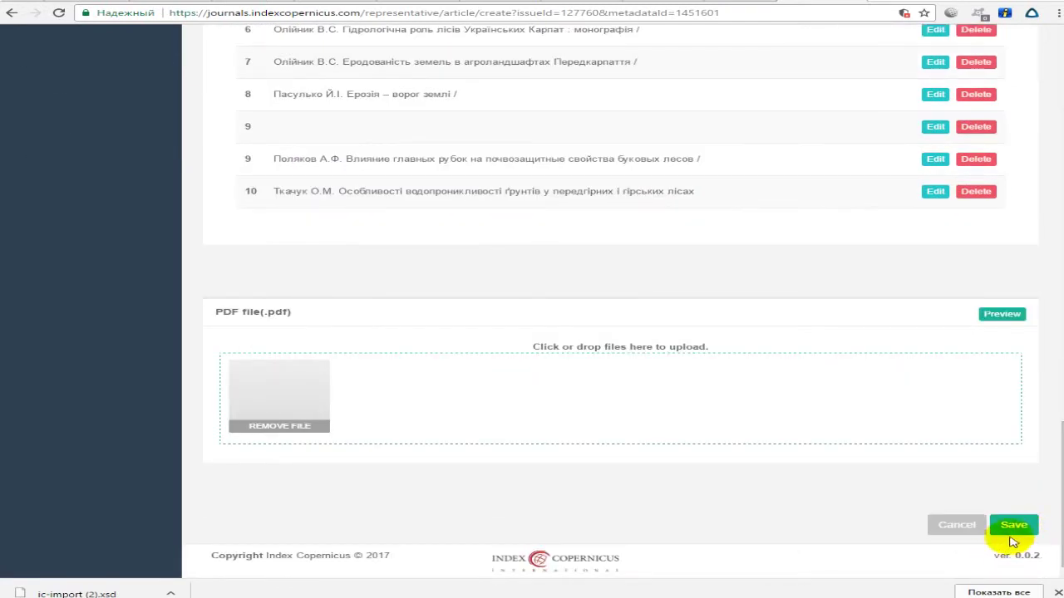
Save the article's edit form and open the journal's site nv.nltu.edu.ua in a separate browser tab
left_click(1010, 526)
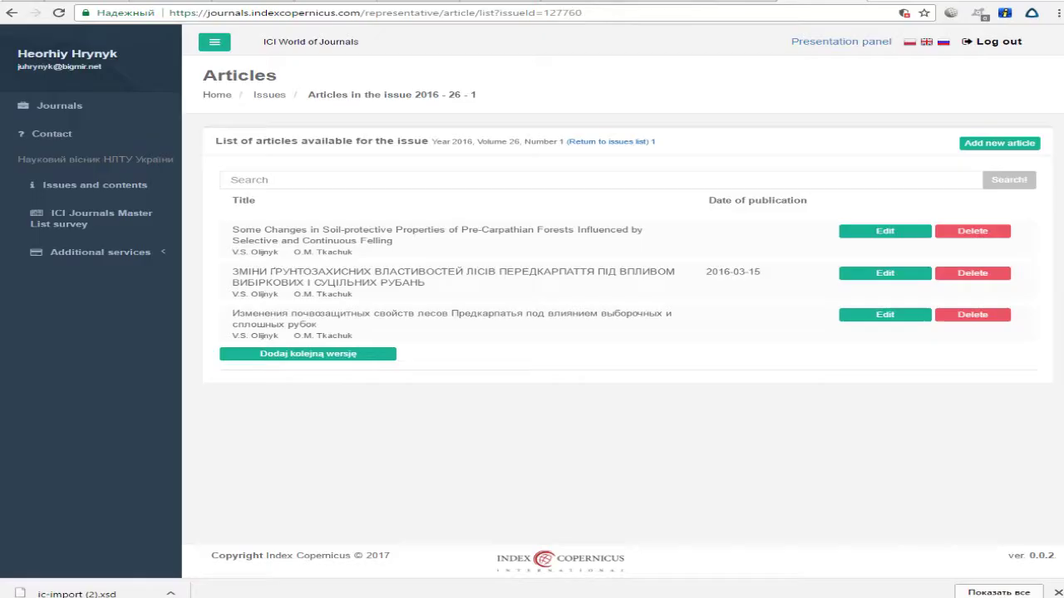
left_click(864, 6)
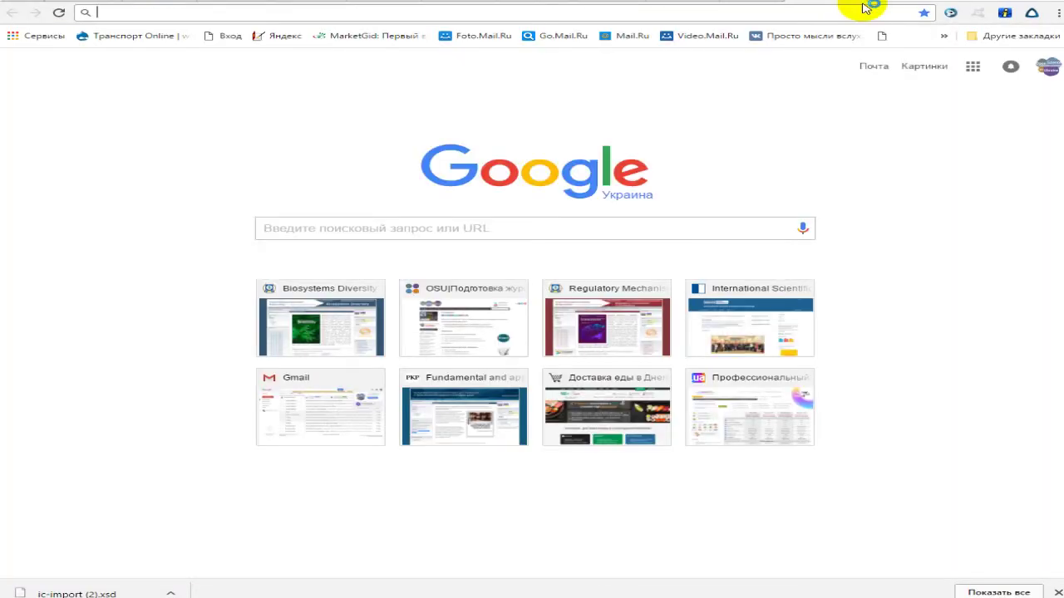
type("nv")
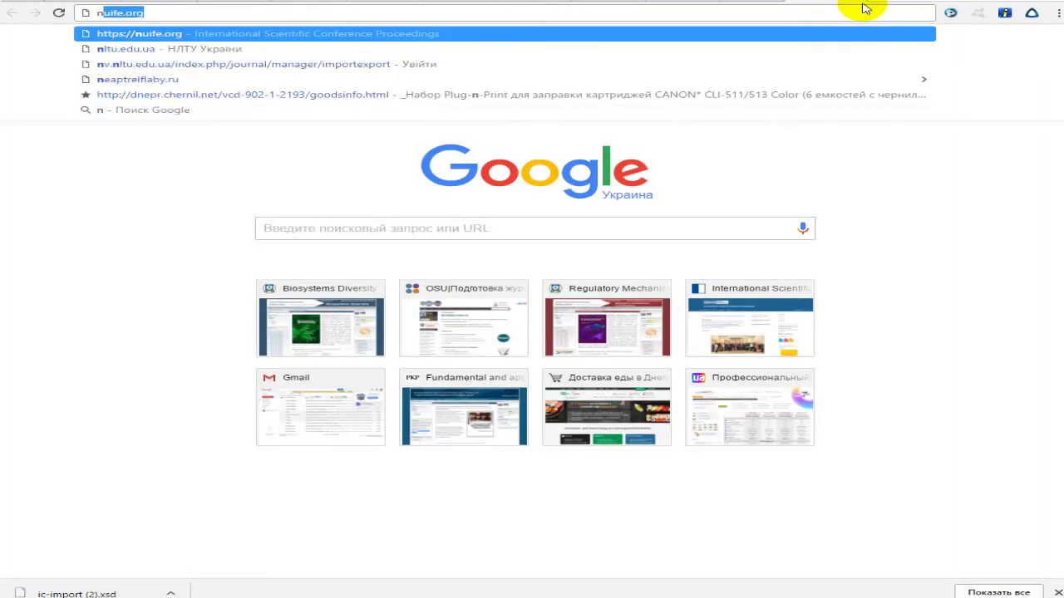
type(".nltu.edu.ua/index")
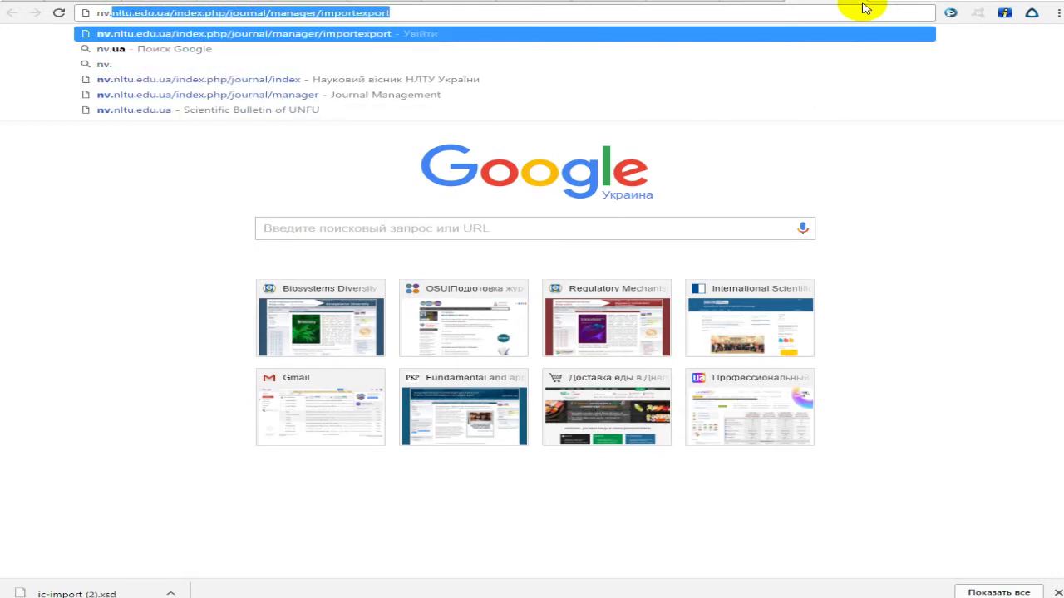
key("Return")
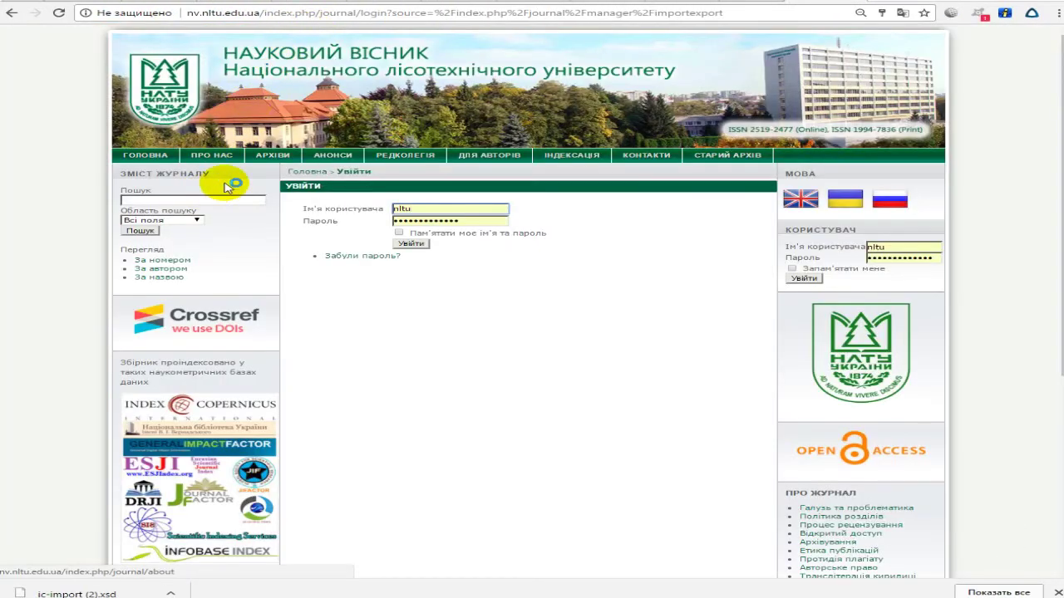
Open the contents of issue "Том 26, № 1 (2016): збірник науково-технічних праць" from the journal's archives
left_click(273, 155)
scroll(349, 258, "down", 2)
scroll(349, 258, "down", 10)
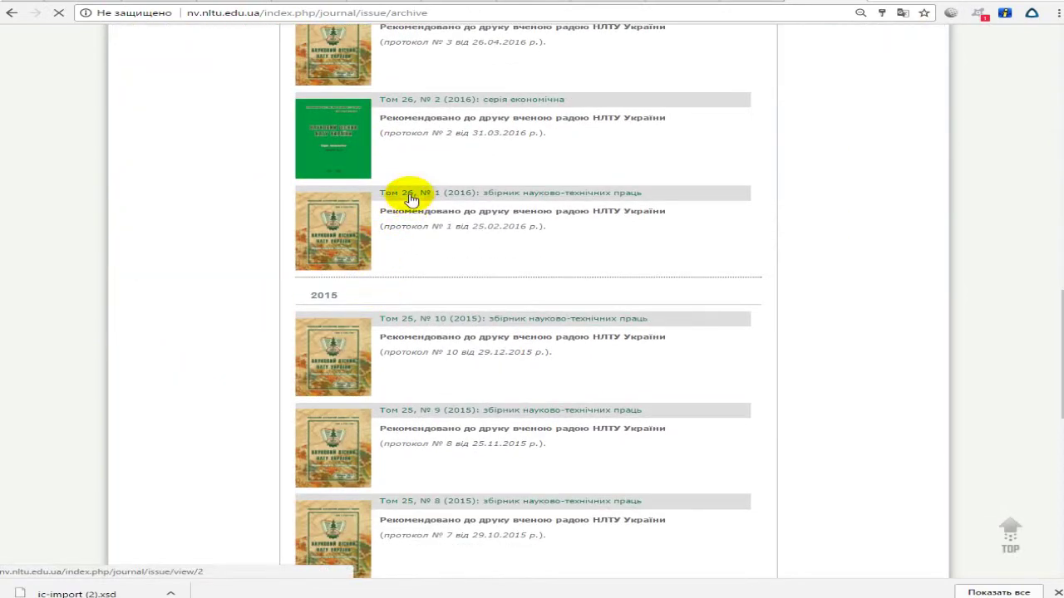
left_click(411, 196)
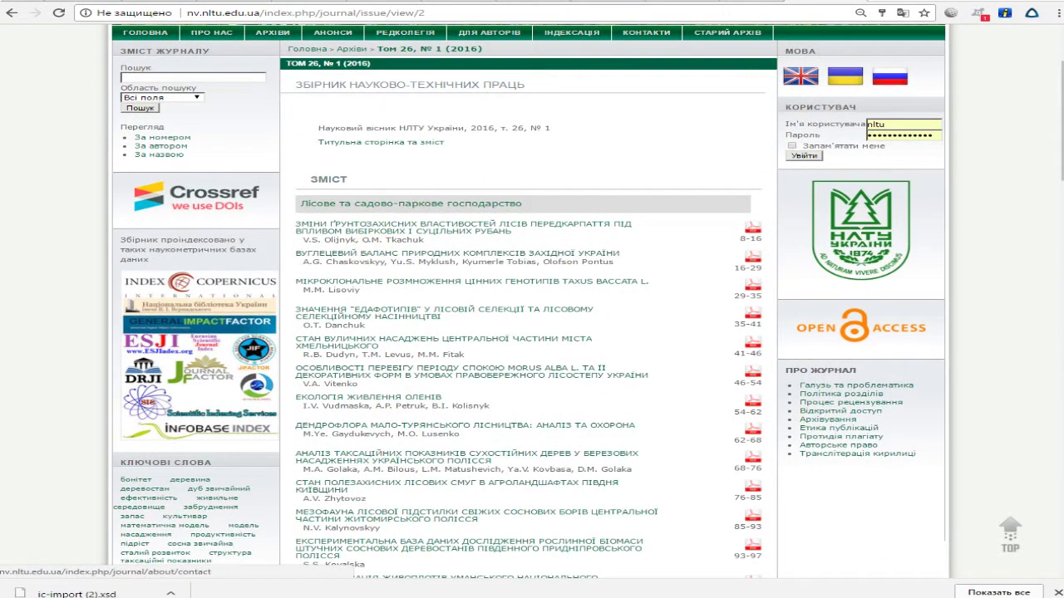
Return to the issue's article list in ICI World of Journals and examine the English version's copied bibliographical entries
key("ctrl+Tab")
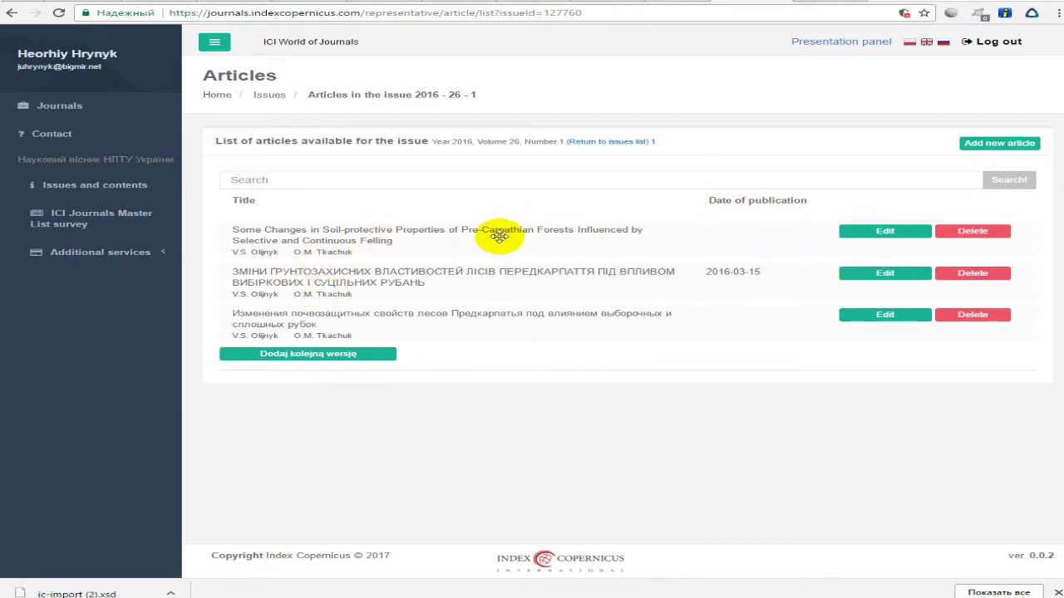
left_click(844, 231)
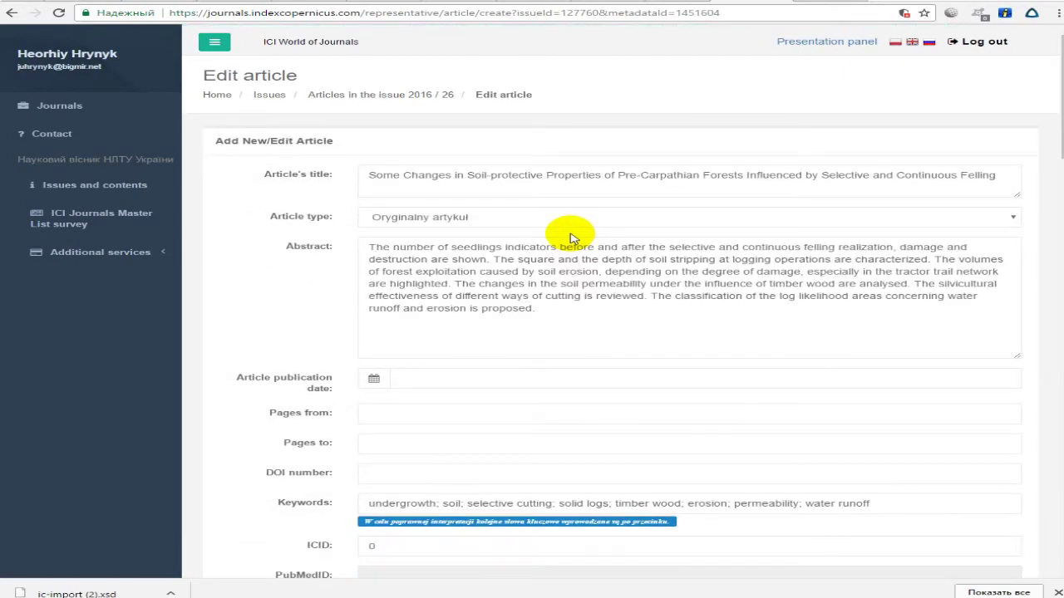
scroll(570, 237, "down", 2)
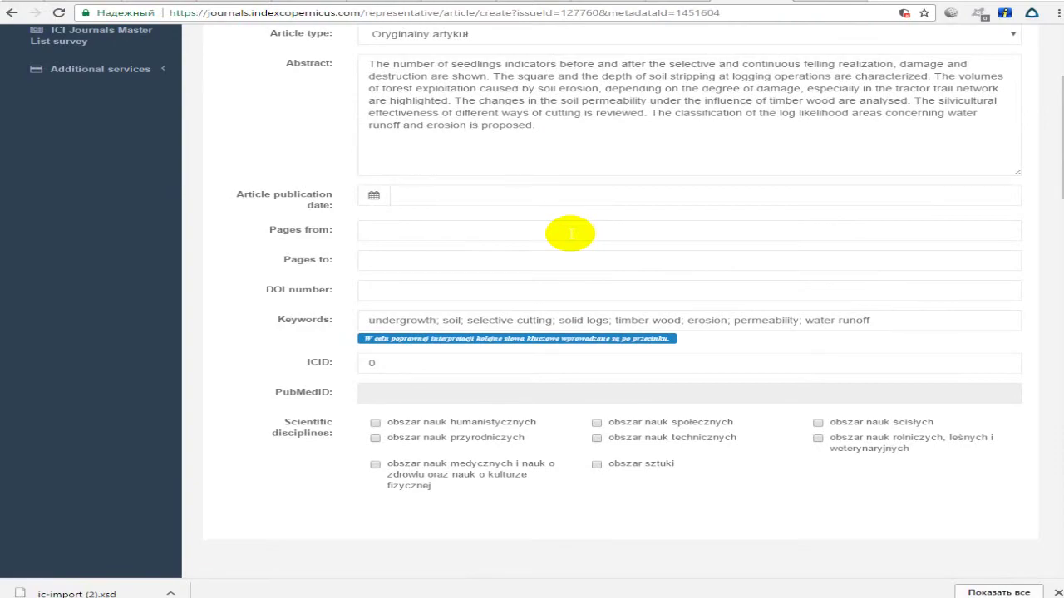
scroll(570, 234, "down", 10)
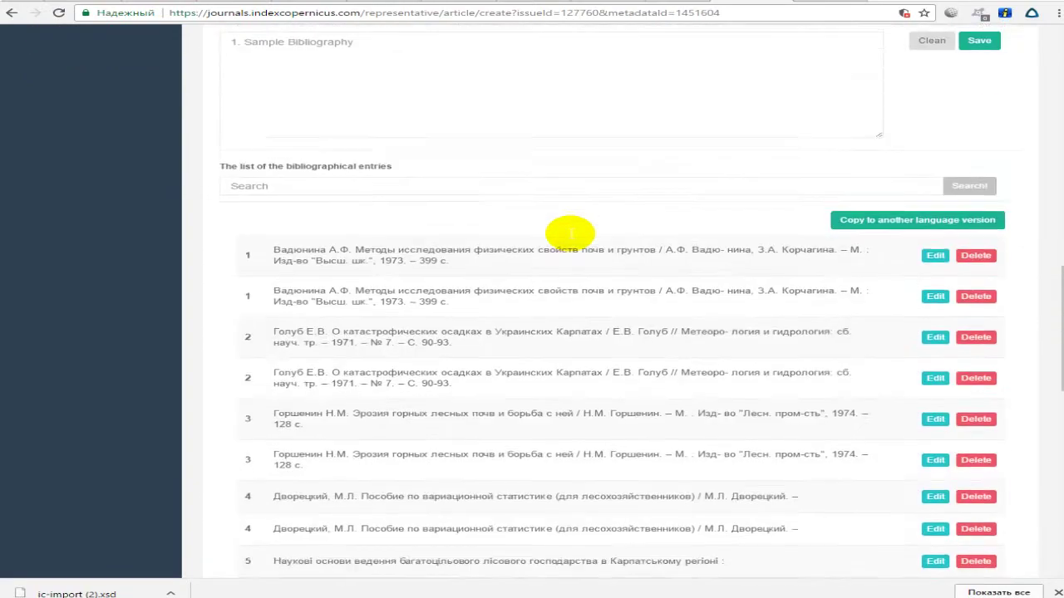
scroll(570, 233, "down", 5)
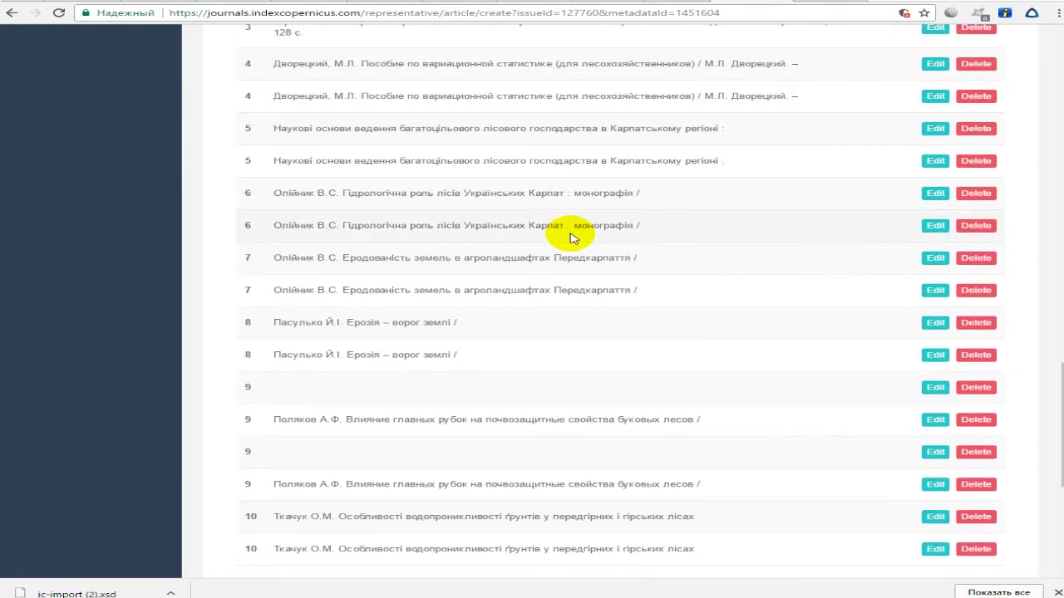
scroll(570, 237, "up", 17)
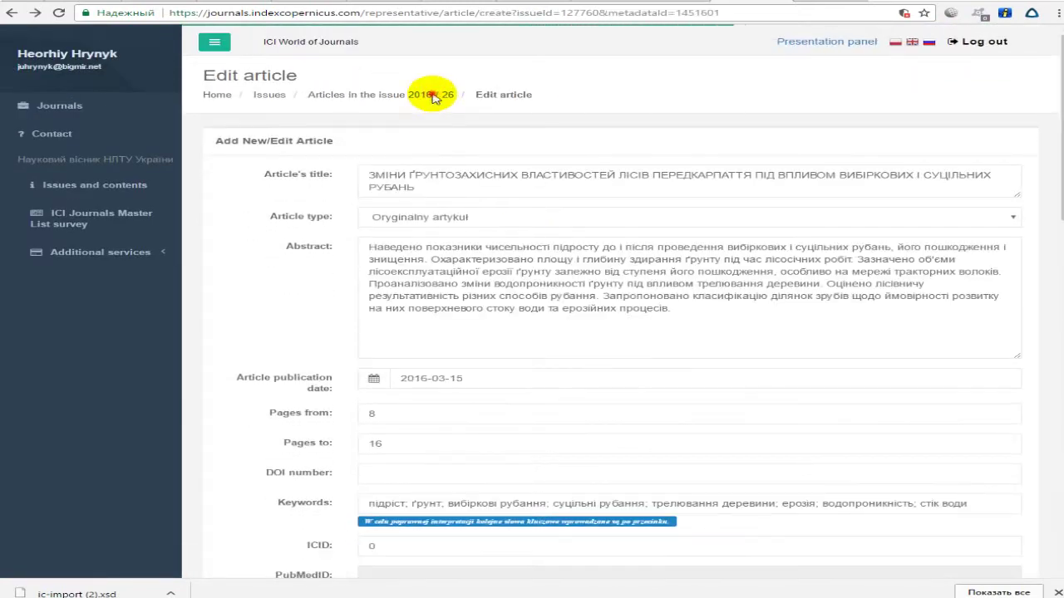
Go back to the issue's article list and start a new article with UA as the language version
left_click(430, 95)
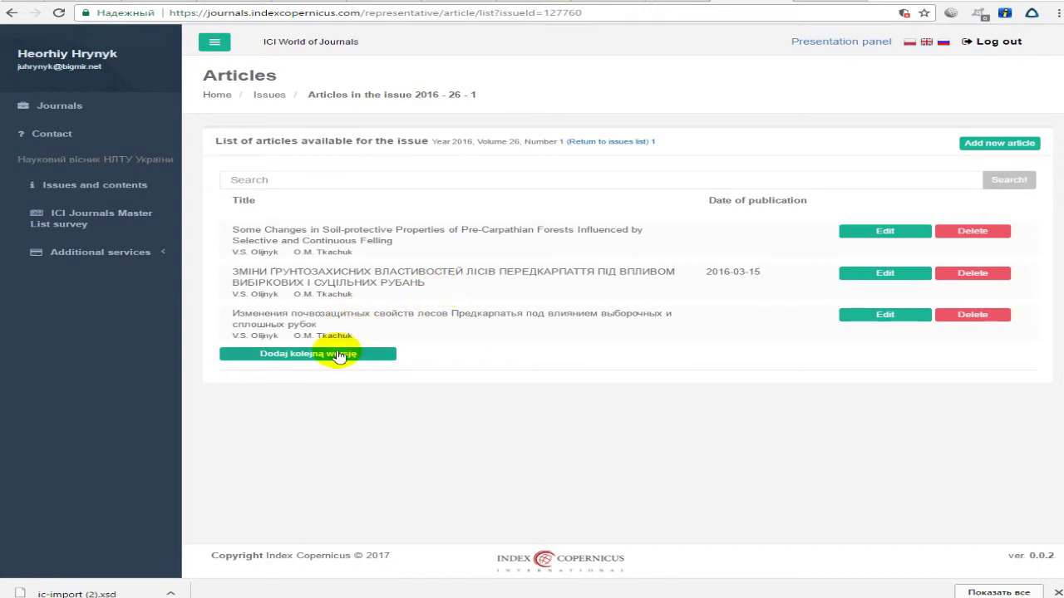
left_click(491, 315)
left_click(673, 273)
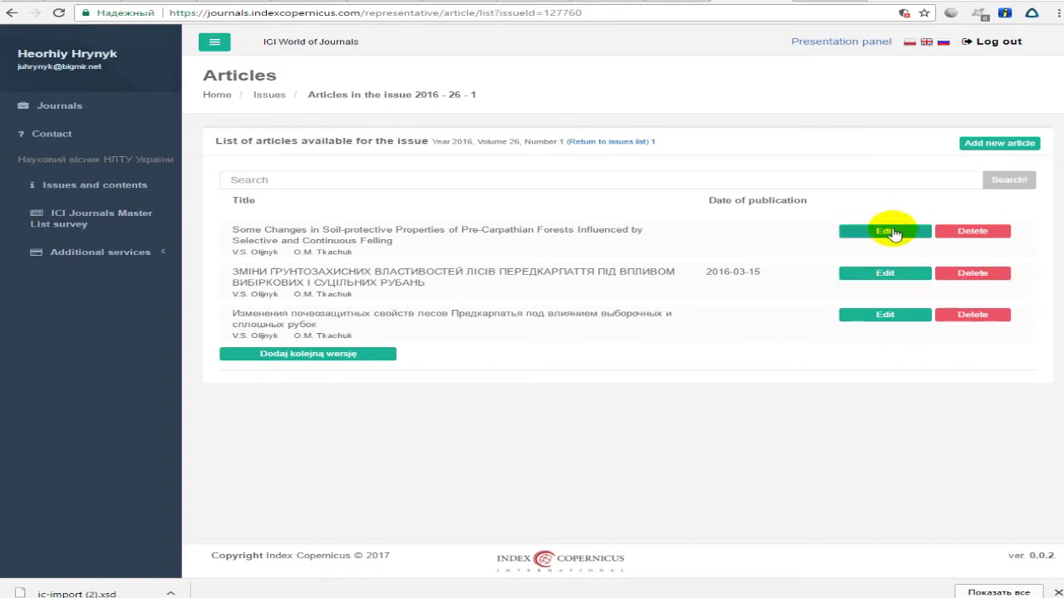
left_click(684, 175)
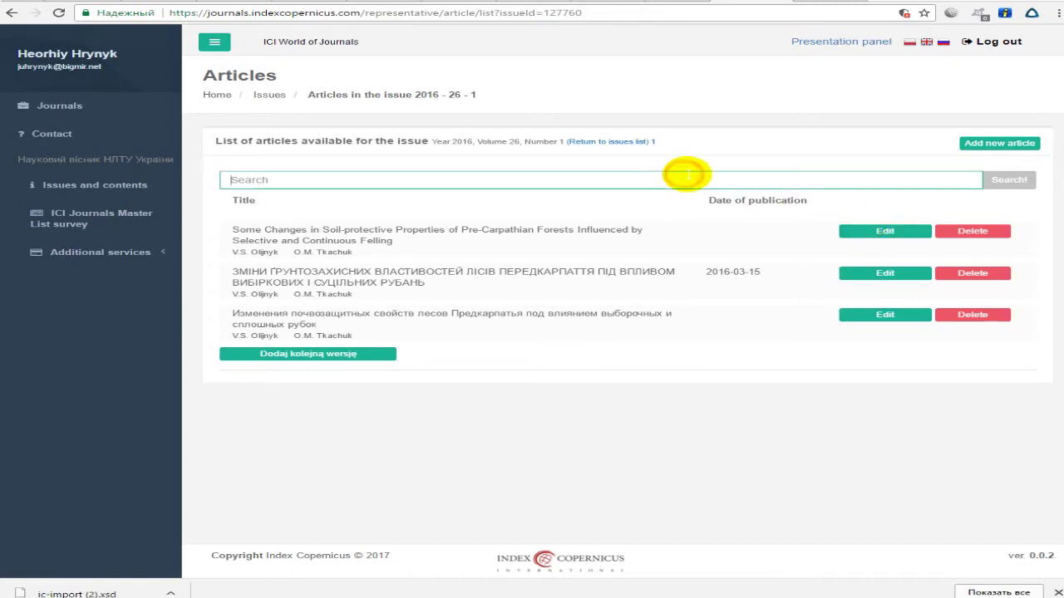
left_click(997, 142)
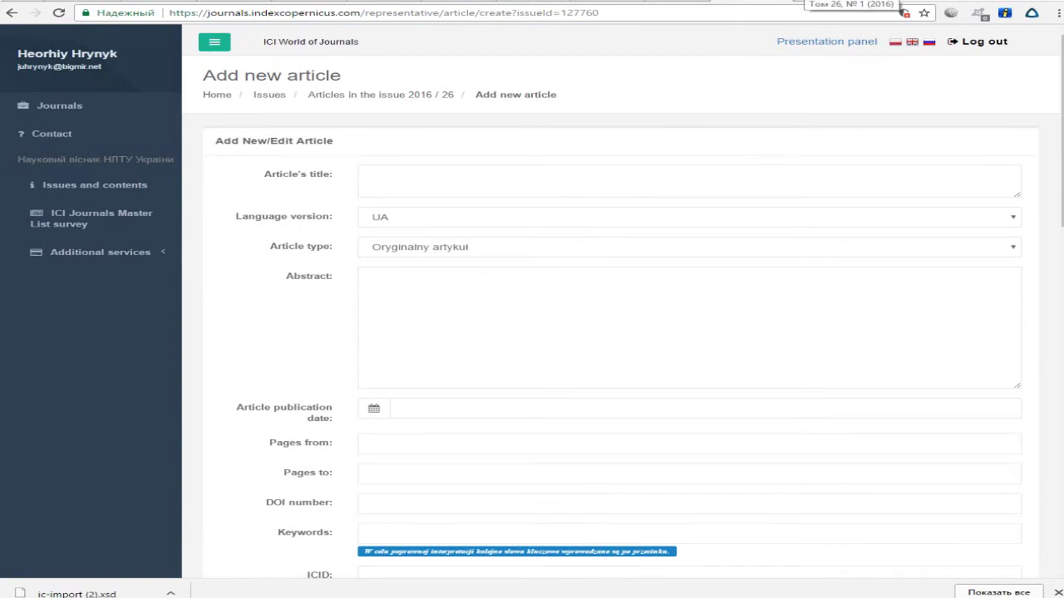
left_click(596, 218)
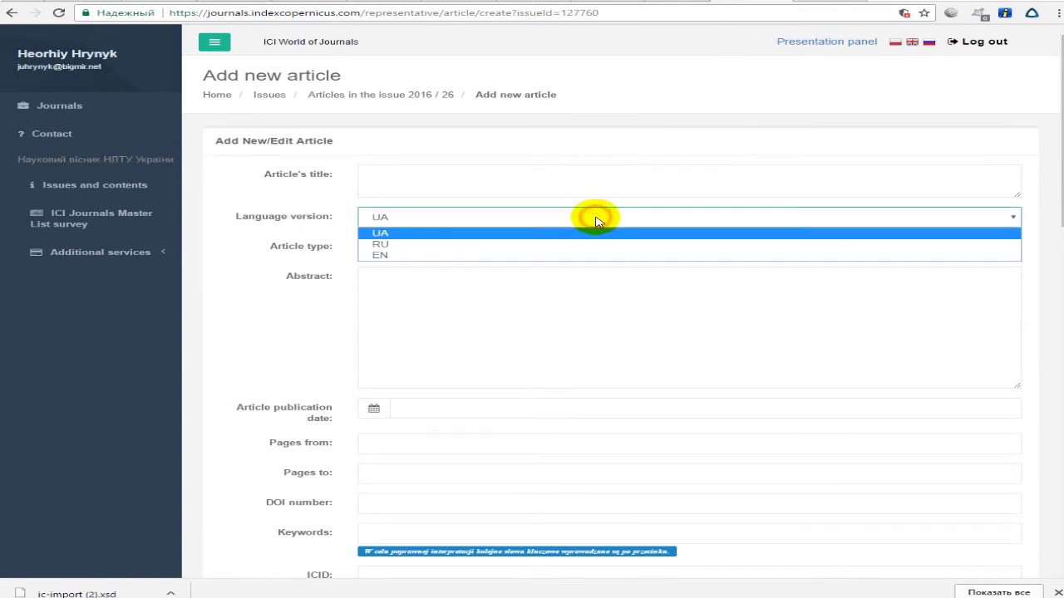
left_click(569, 225)
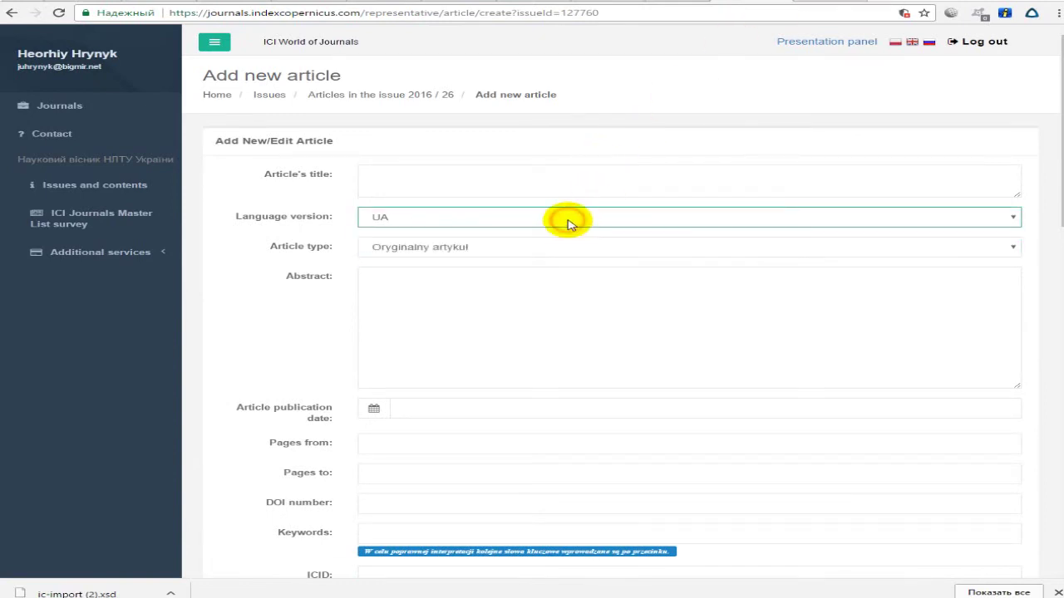
scroll(570, 223, "down", 2)
scroll(569, 223, "up", 2)
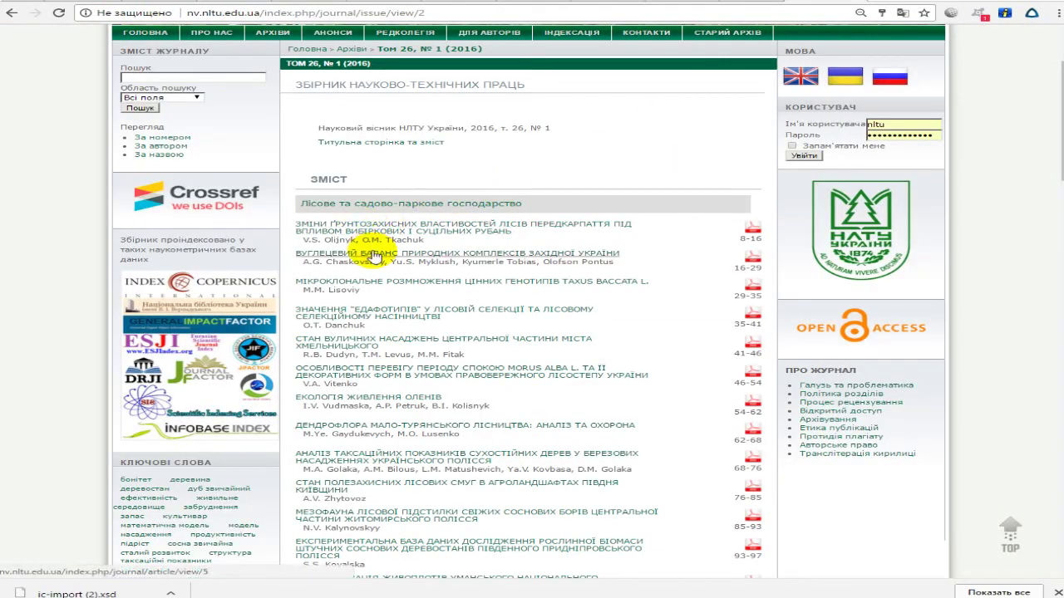
Copy the title "ВУГЛЕЦЕВИЙ БАЛАНС ПРИРОДНИХ КОМПЛЕКСІВ ЗАХІДНОЇ УКРАЇНИ" from the article's page on the journal site into the new article's title
left_click(375, 256)
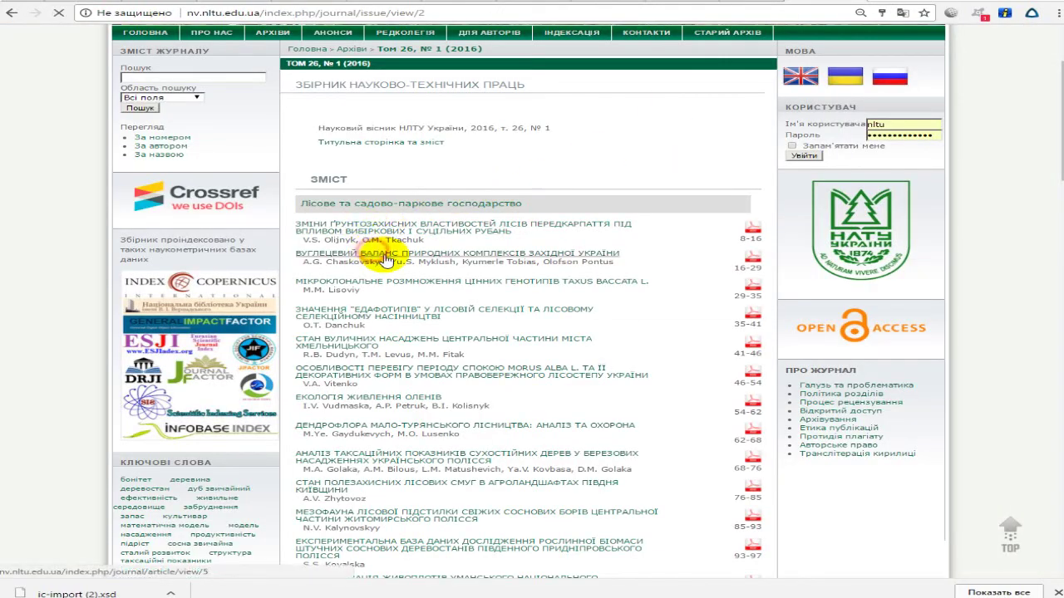
left_click_drag(301, 230, 714, 231)
key("ctrl+c")
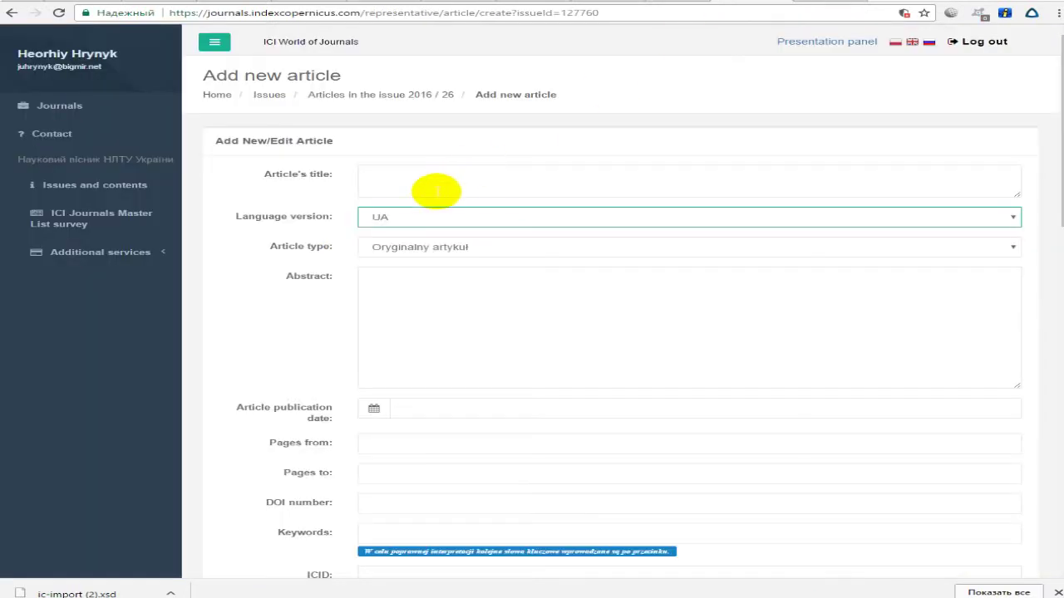
left_click(435, 179)
key("ctrl+v")
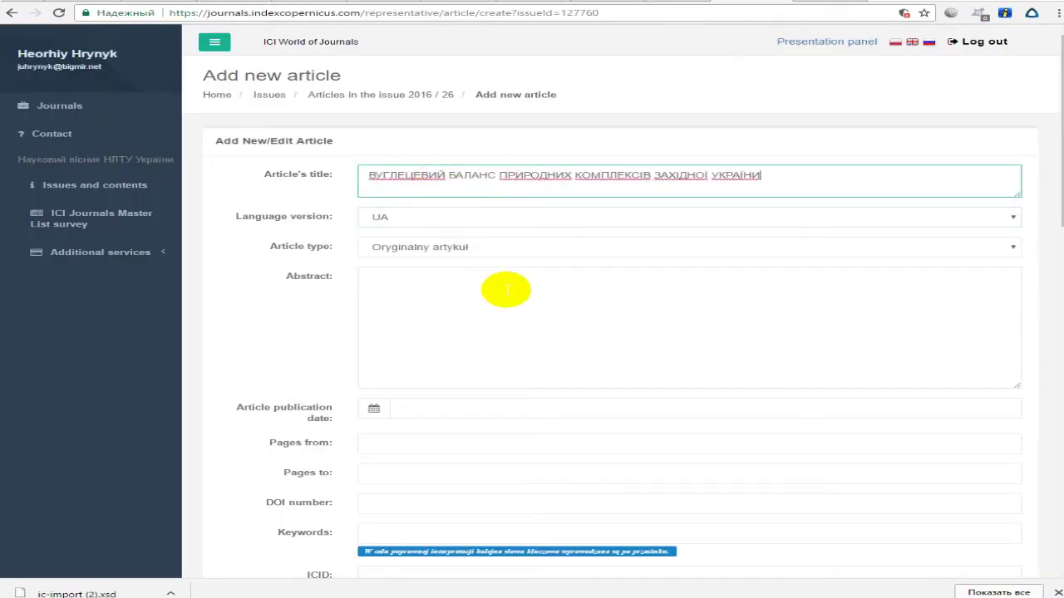
Copy the full two-paragraph Ukrainian abstract from the article's page on the journal site into the new article's abstract
left_click(502, 288)
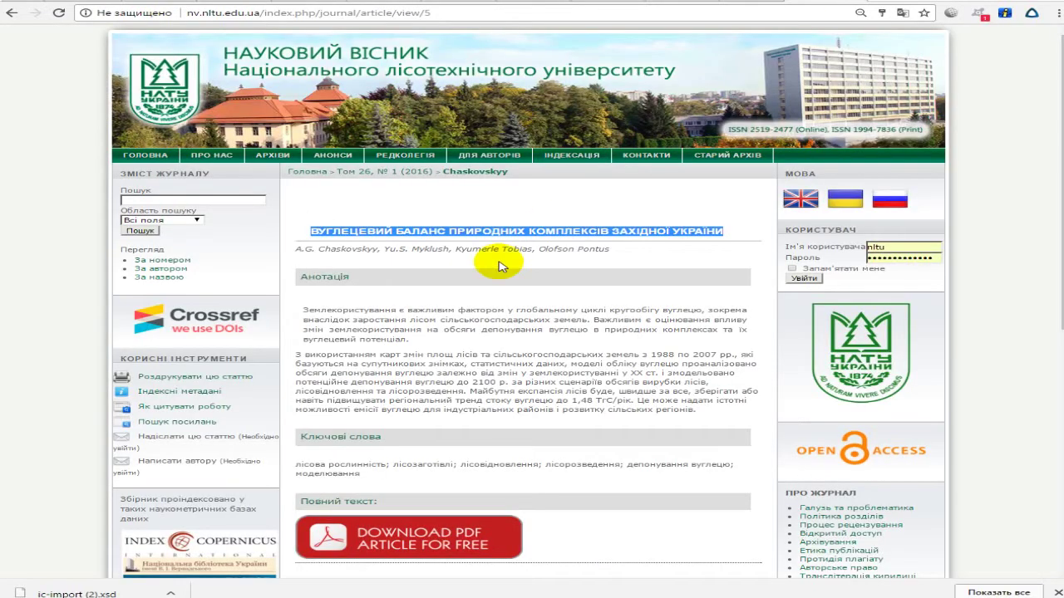
left_click(420, 331)
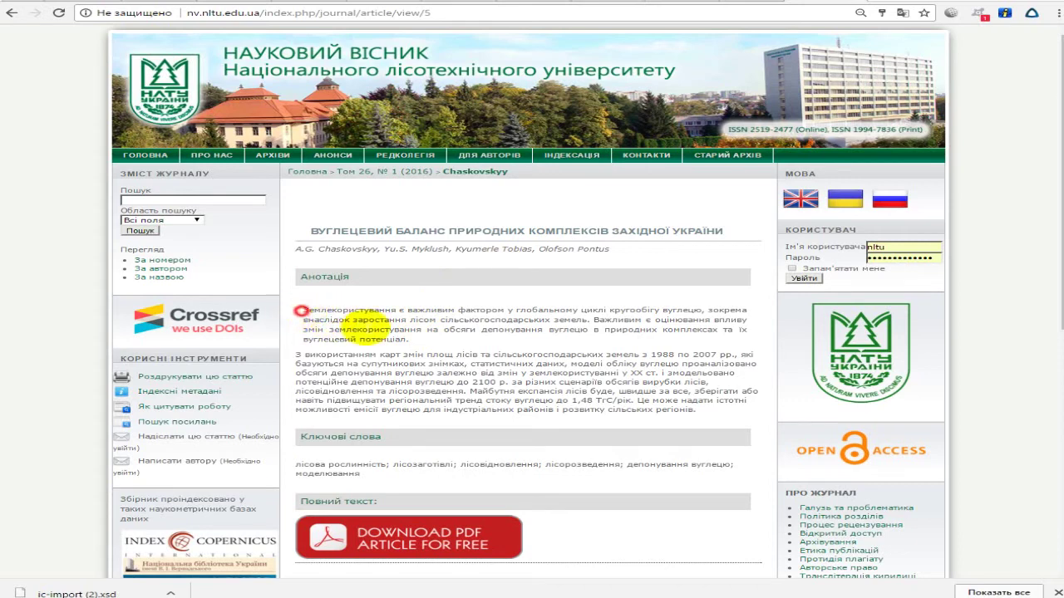
left_click_drag(301, 309, 695, 408)
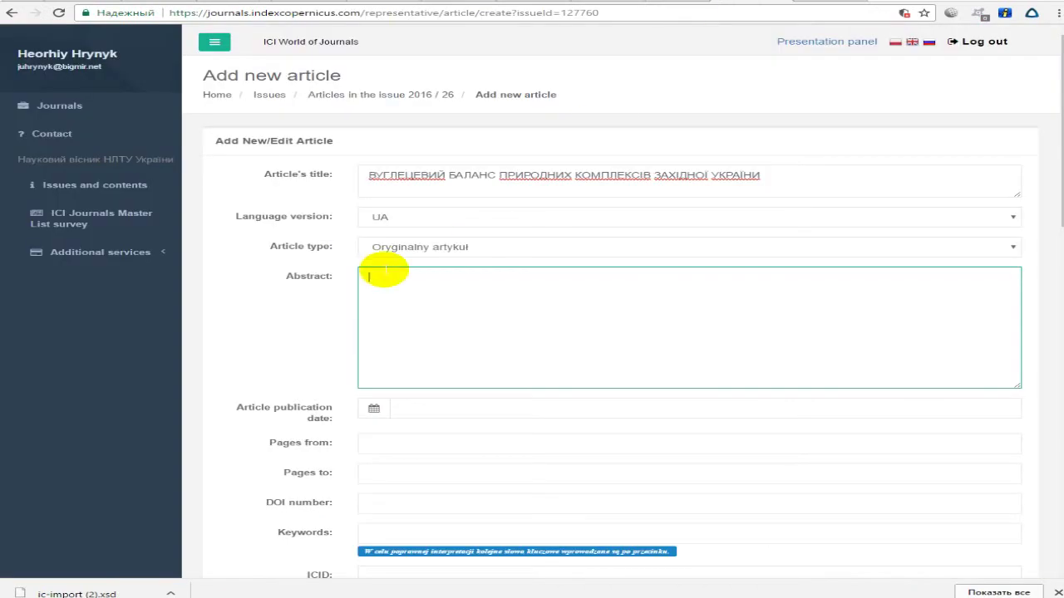
key("ctrl+v")
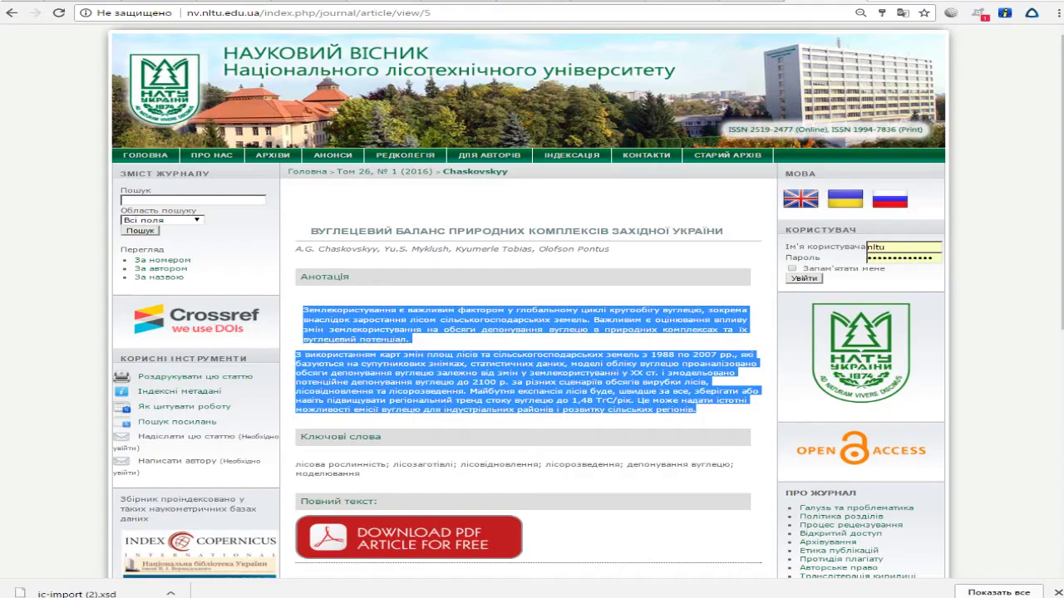
Open the article's full-text PDF on the journal site and view its first pages enlarged to 125 %
scroll(573, 241, "down", 2)
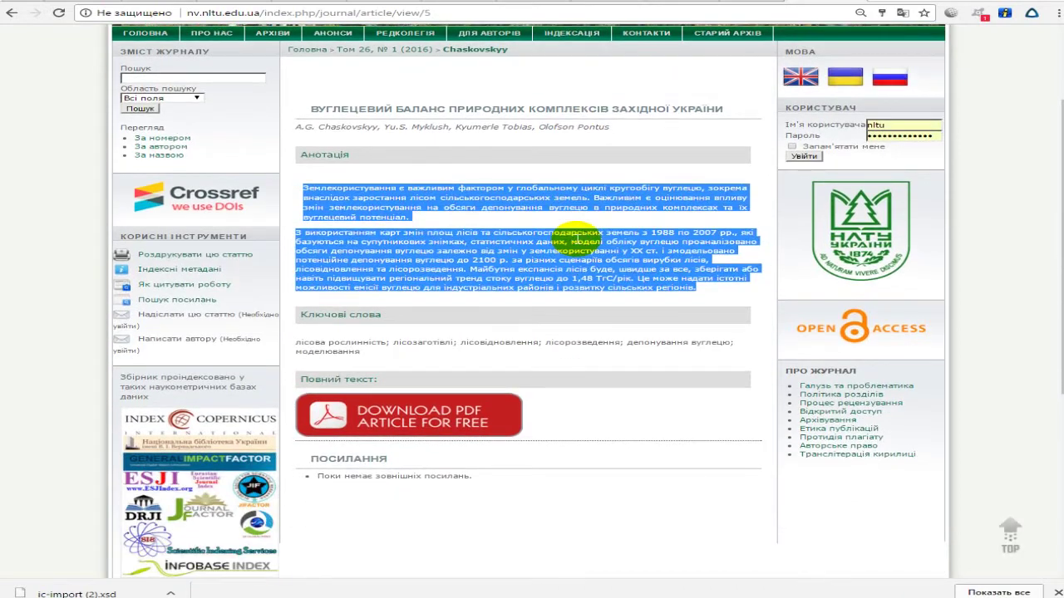
scroll(574, 241, "down", 1)
left_click(453, 366)
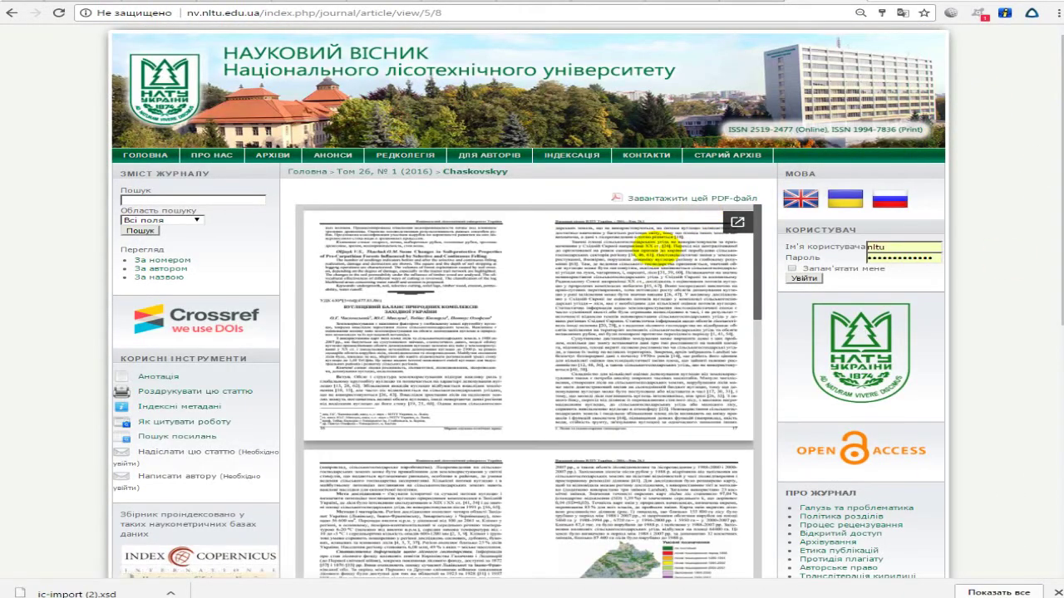
scroll(487, 302, "up", 2)
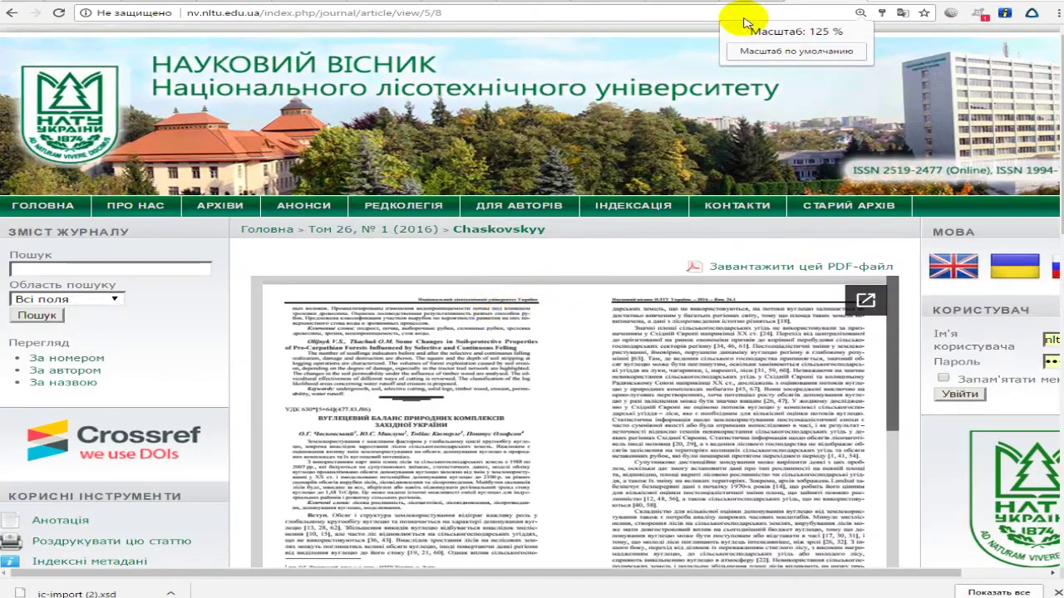
Return to the new article form in ICI World of Journals and set the article publication date to 2016-03-15
left_click(760, 2)
left_click(760, 2)
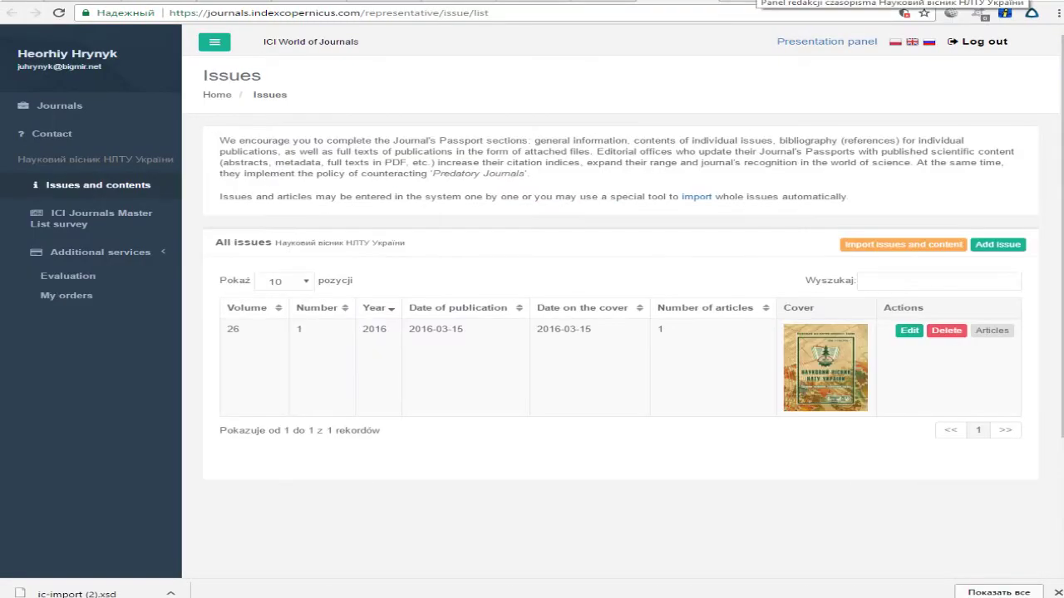
left_click(748, 2)
scroll(439, 274, "down", 2)
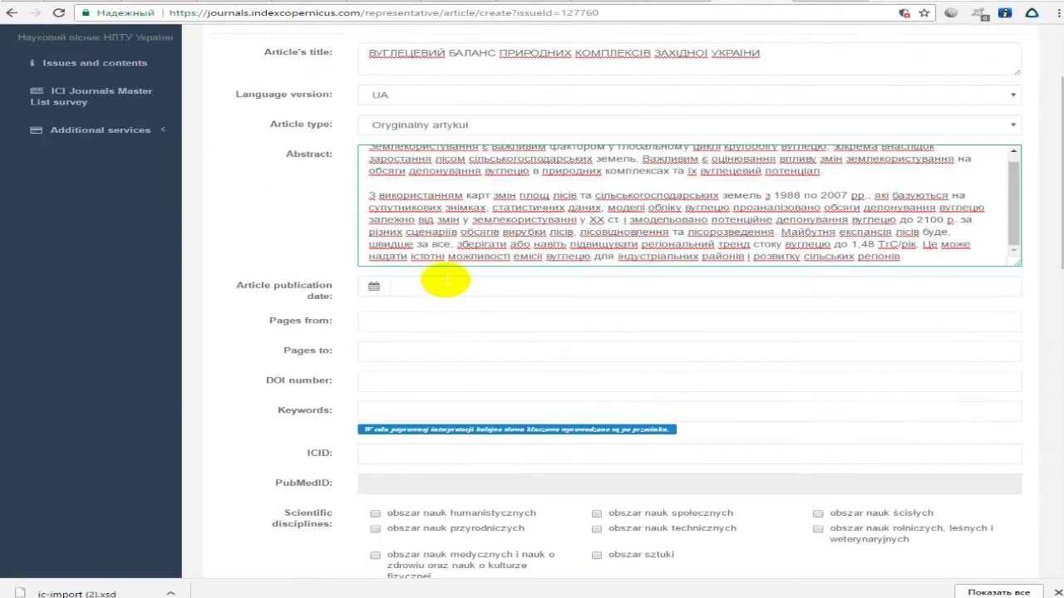
left_click(435, 288)
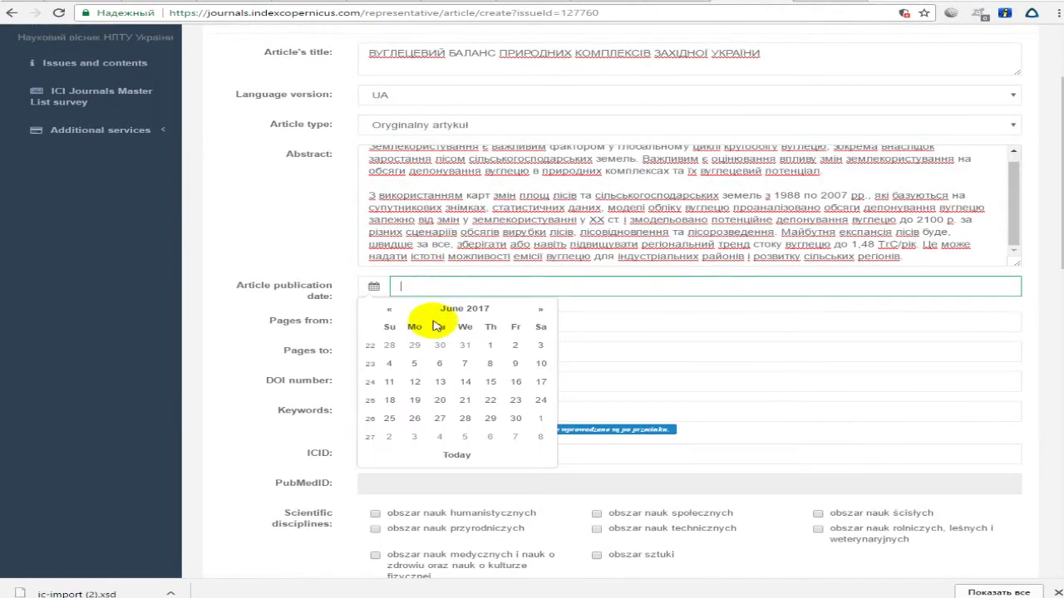
left_click(389, 308)
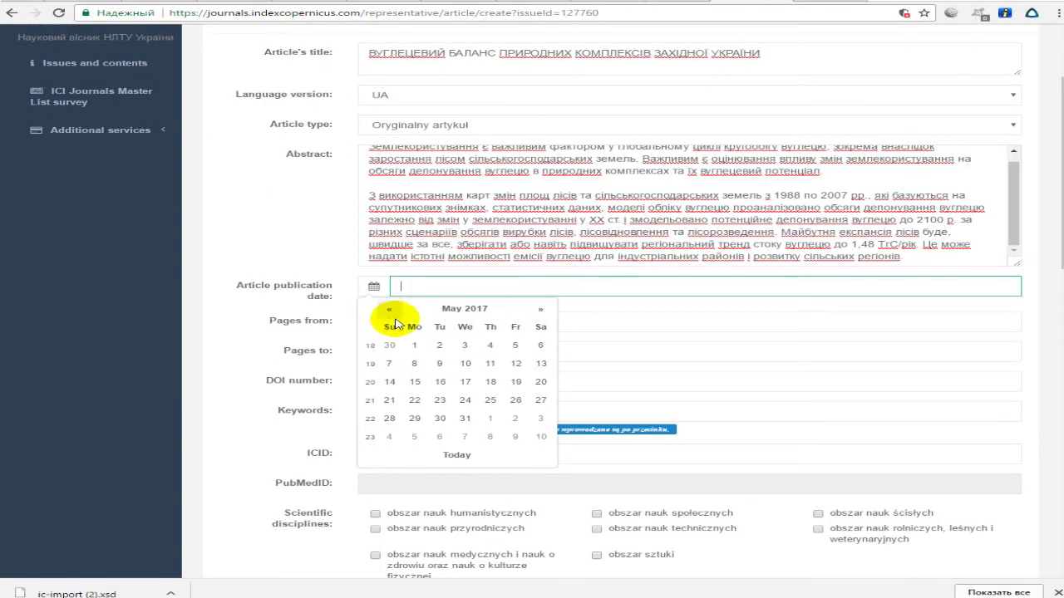
left_click(469, 308)
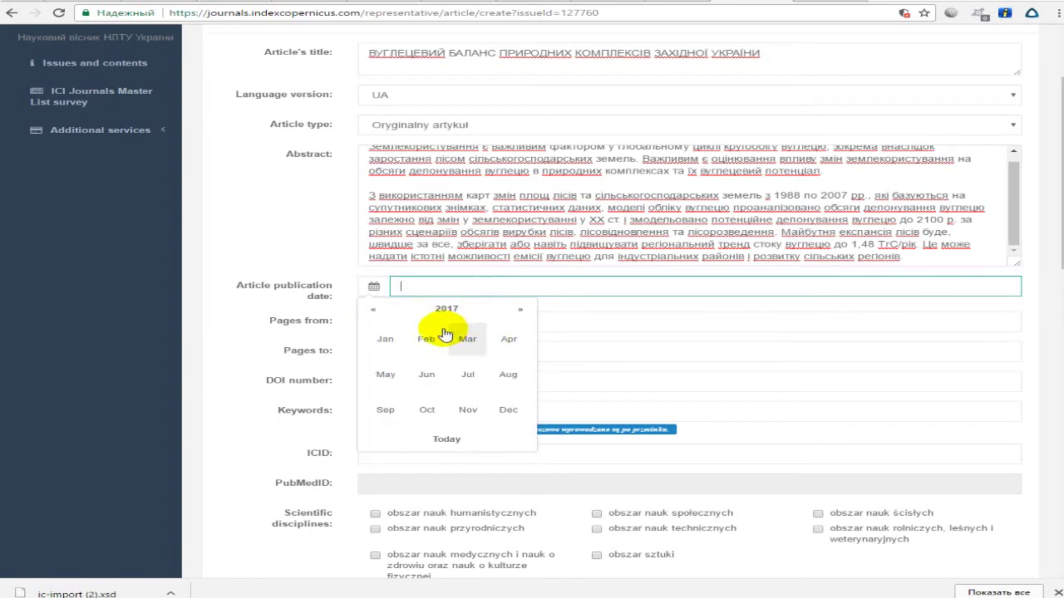
left_click(449, 309)
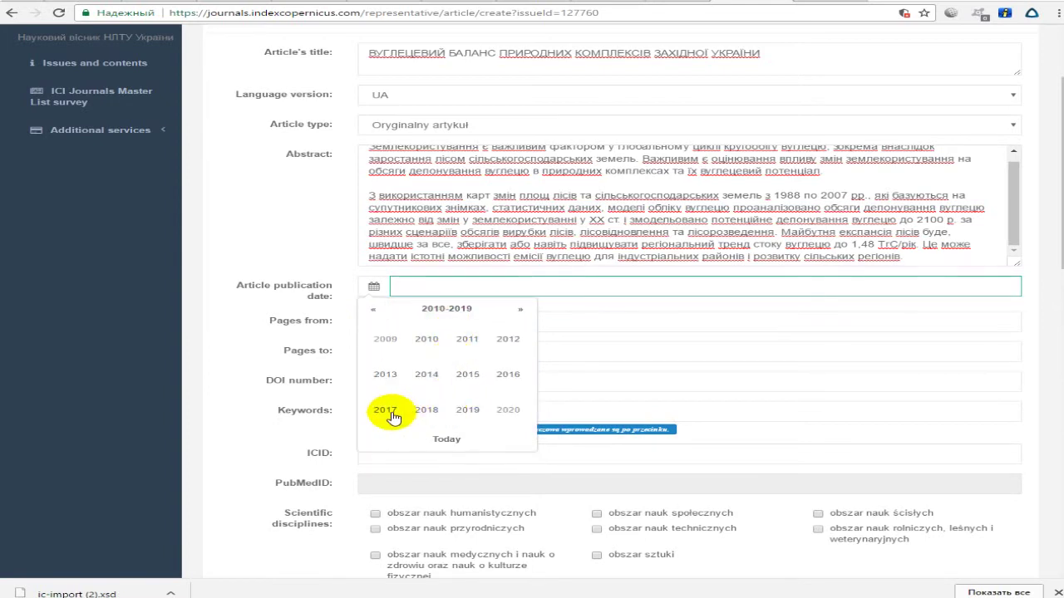
left_click(503, 376)
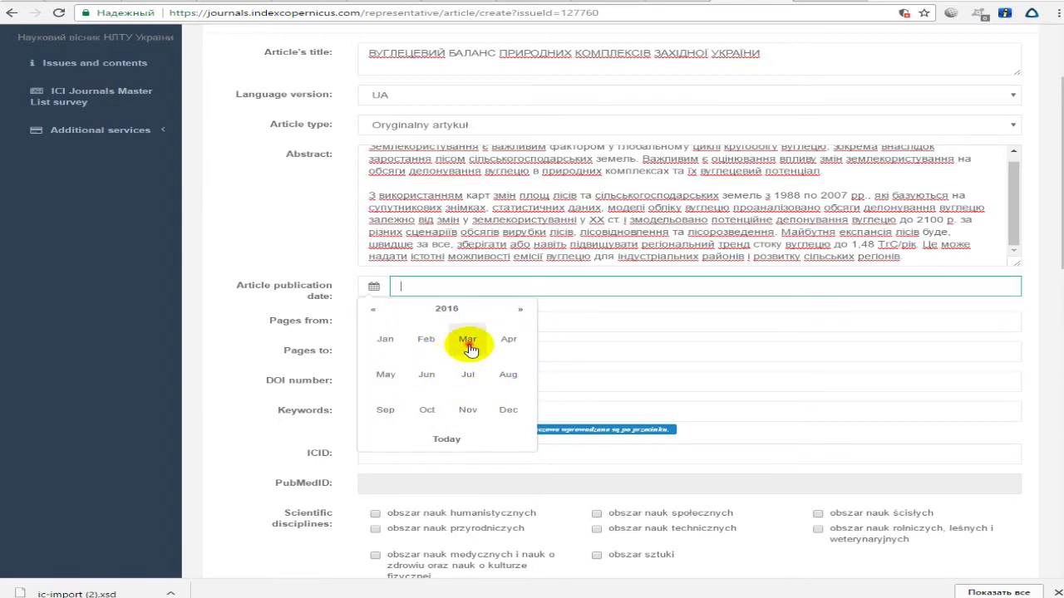
left_click(467, 339)
left_click(491, 345)
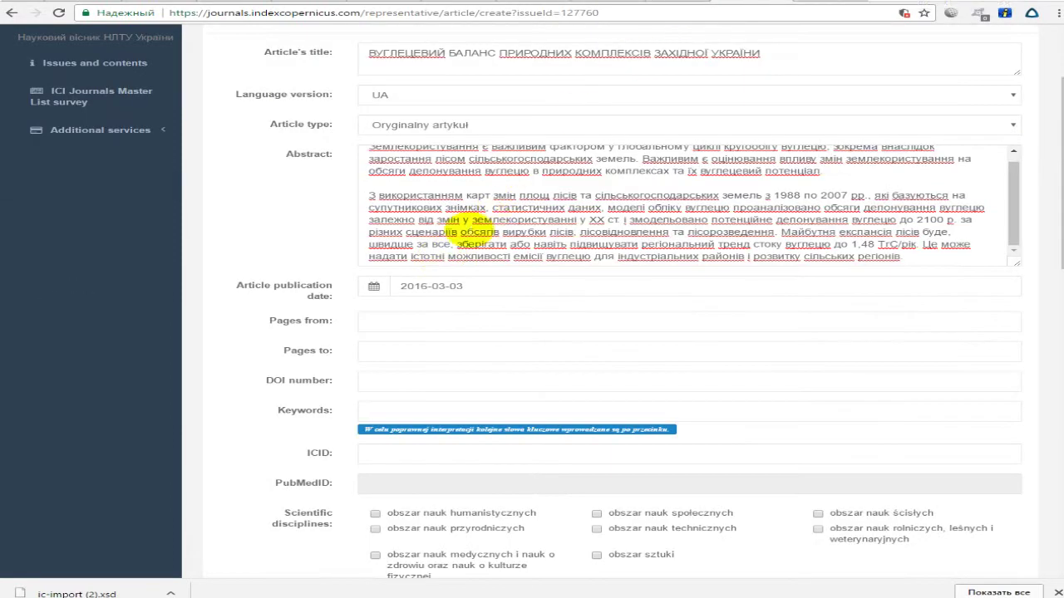
left_click(432, 284)
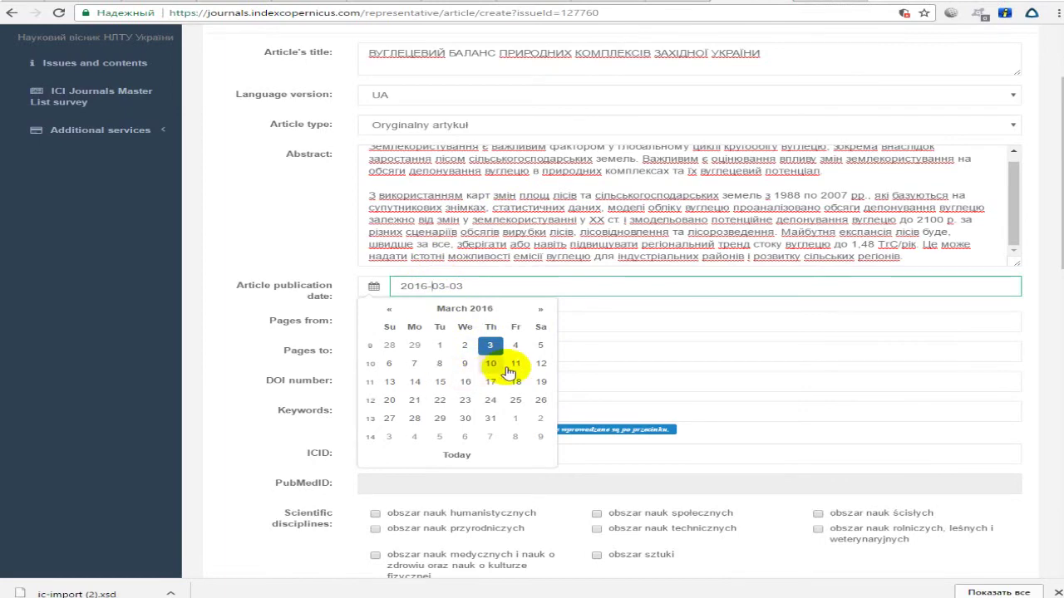
left_click(440, 381)
Look up the first and last page in the article's PDF and enter the page range 16 to 29 in the new article
left_click(427, 323)
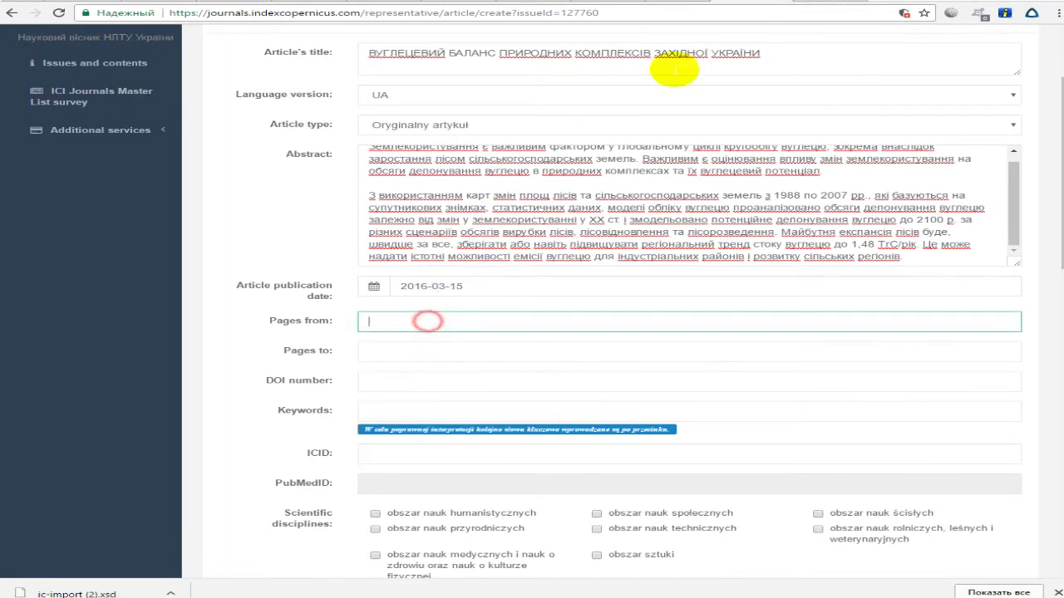
key("ctrl+Tab")
scroll(532, 387, "down", 3)
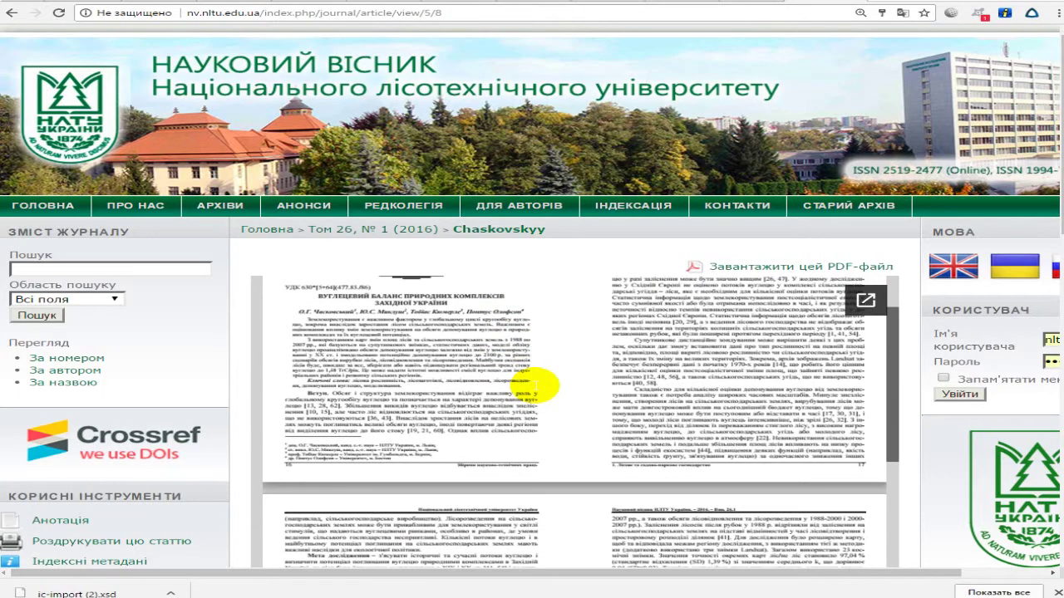
scroll(539, 385, "down", 10)
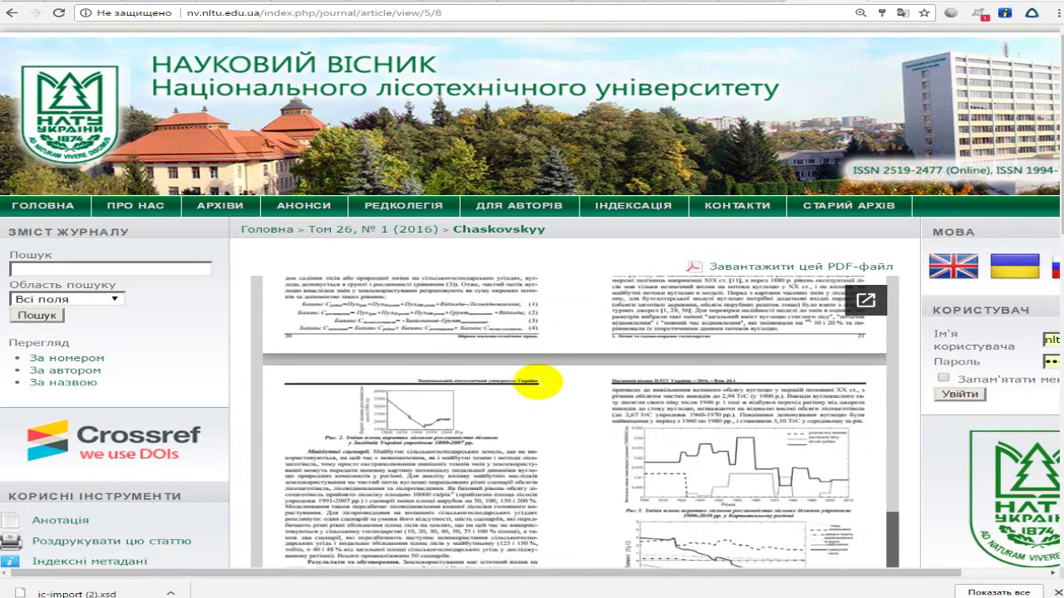
scroll(540, 383, "down", 10)
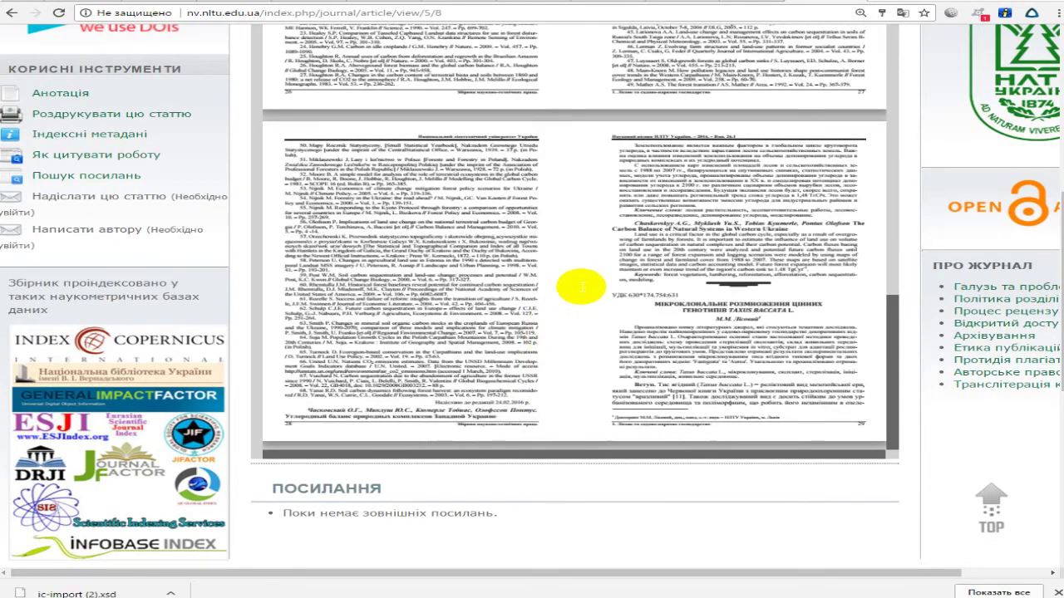
key("alt+Tab")
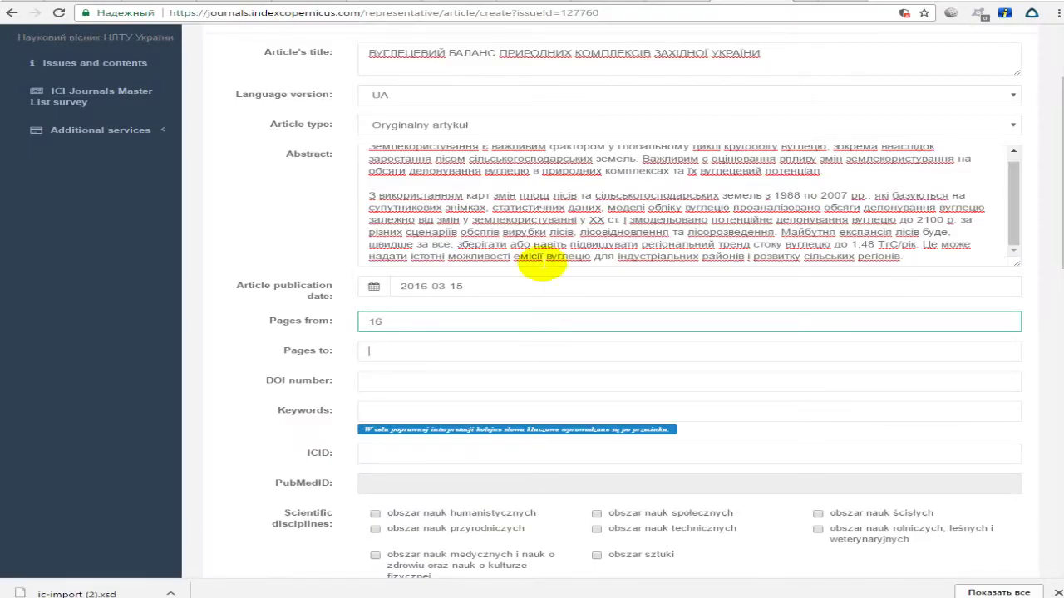
key("Tab")
type("29")
key("Tab")
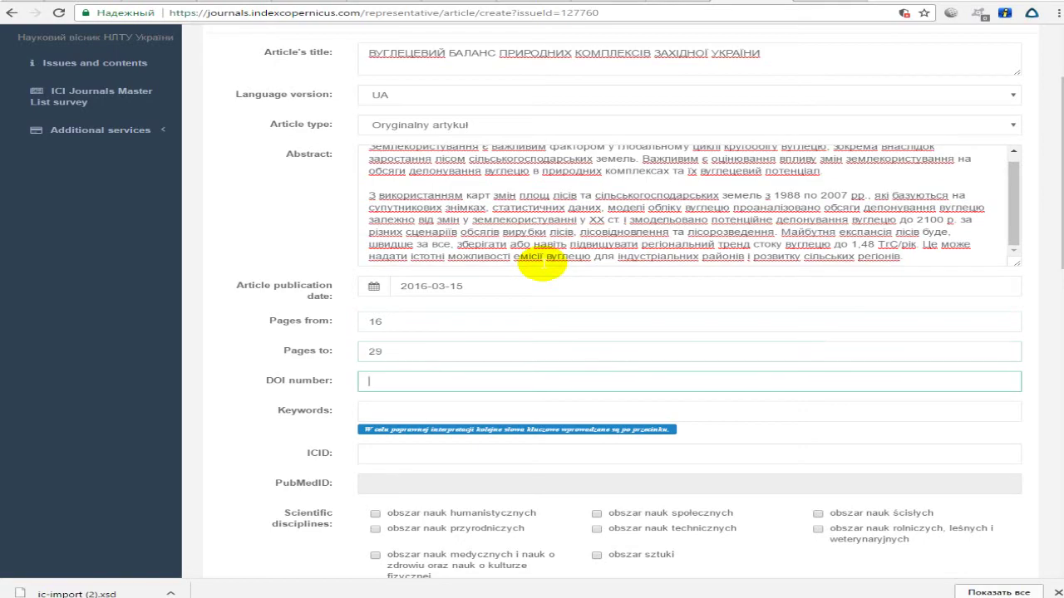
Copy the keywords "лісова рослинність; лісозаготівлі; лісовідновлення; лісорозведення; депонування вуглецю; моделювання" from the article's page on the journal site into the new article's keywords
key("Tab")
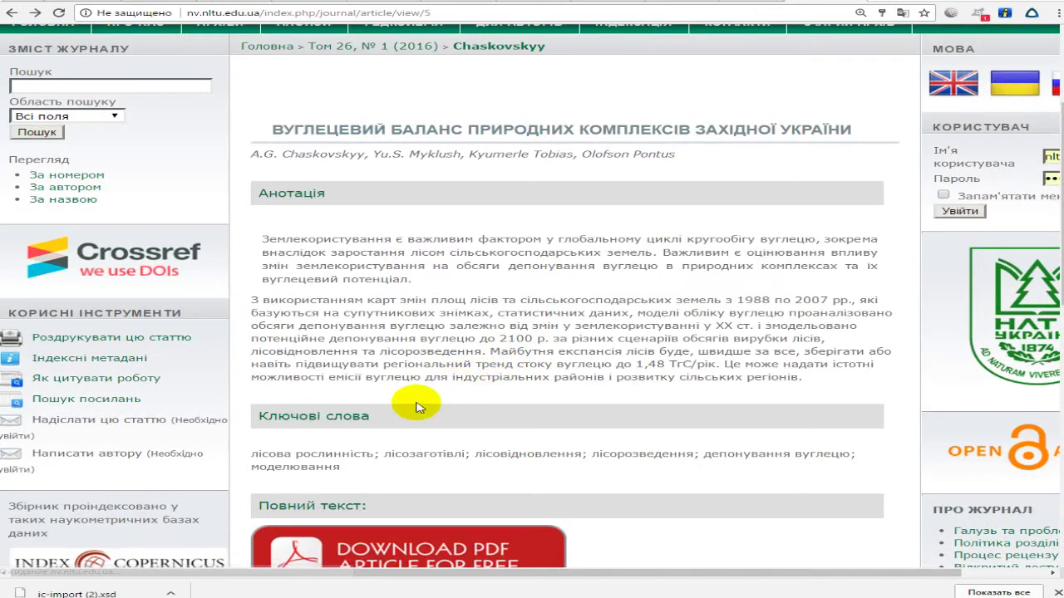
left_click_drag(249, 449, 408, 429)
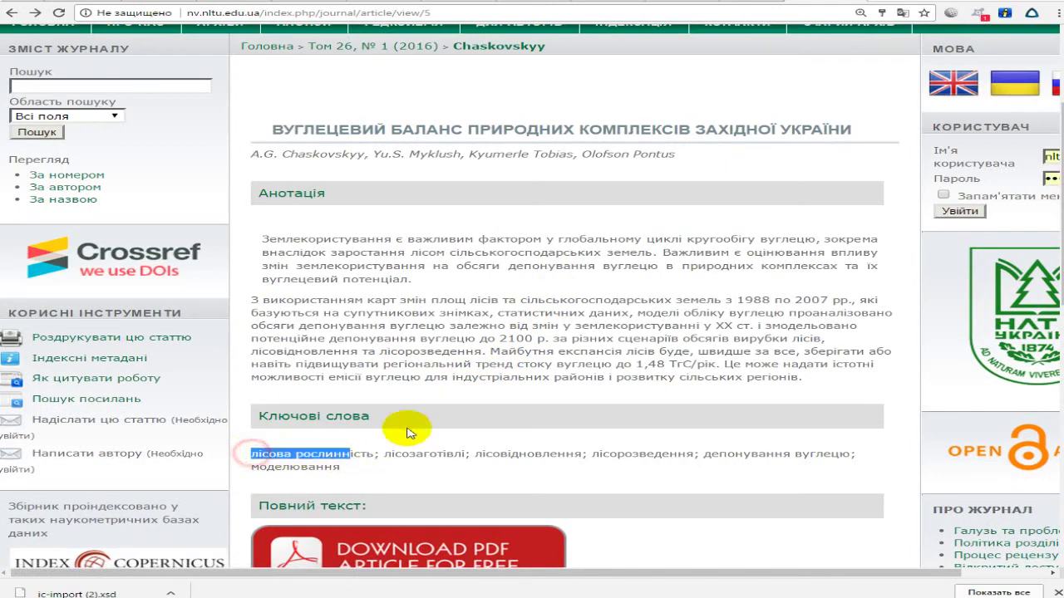
left_click_drag(356, 468, 267, 456)
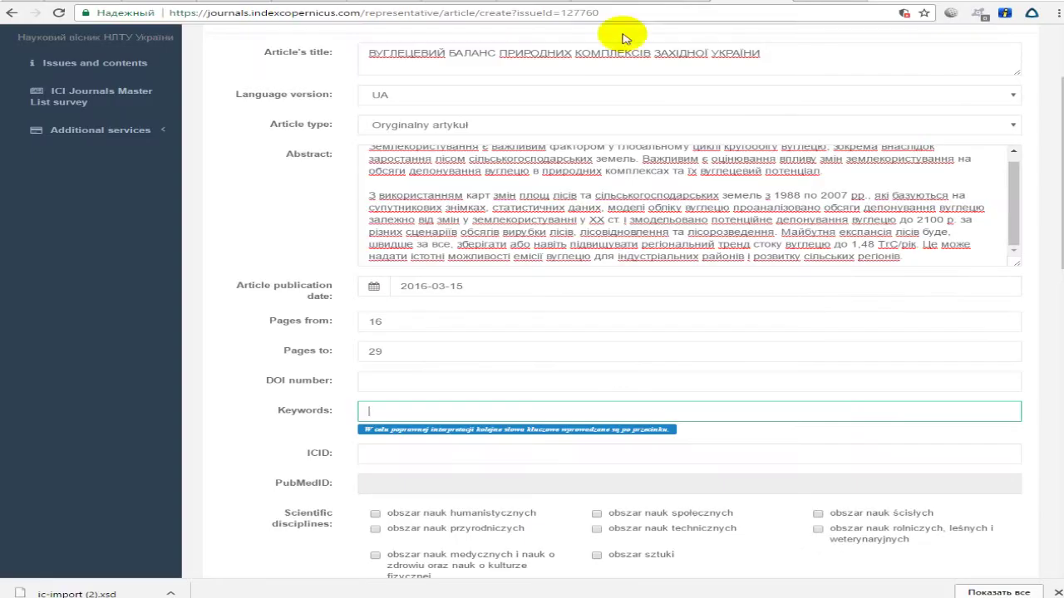
type("лісова рослинність; лісозаготівлі; лісовідновлення; лісорозведення; депонування вуглецю; моделювання")
Review the new article's filled-in fields and the list of available scientific disciplines
scroll(392, 399, "down", 2)
scroll(344, 368, "down", 1)
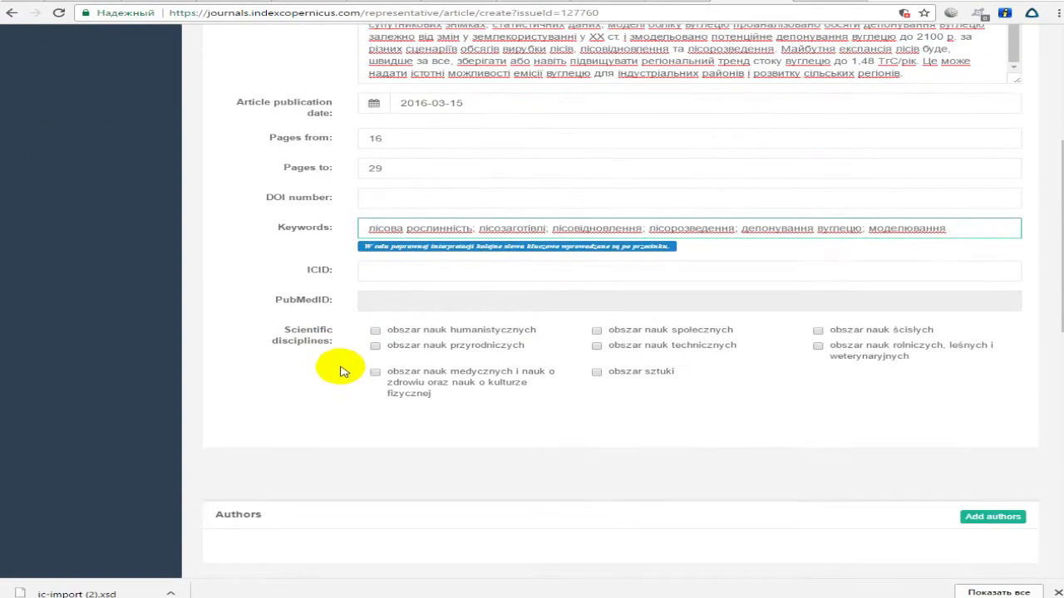
scroll(718, 147, "up", 5)
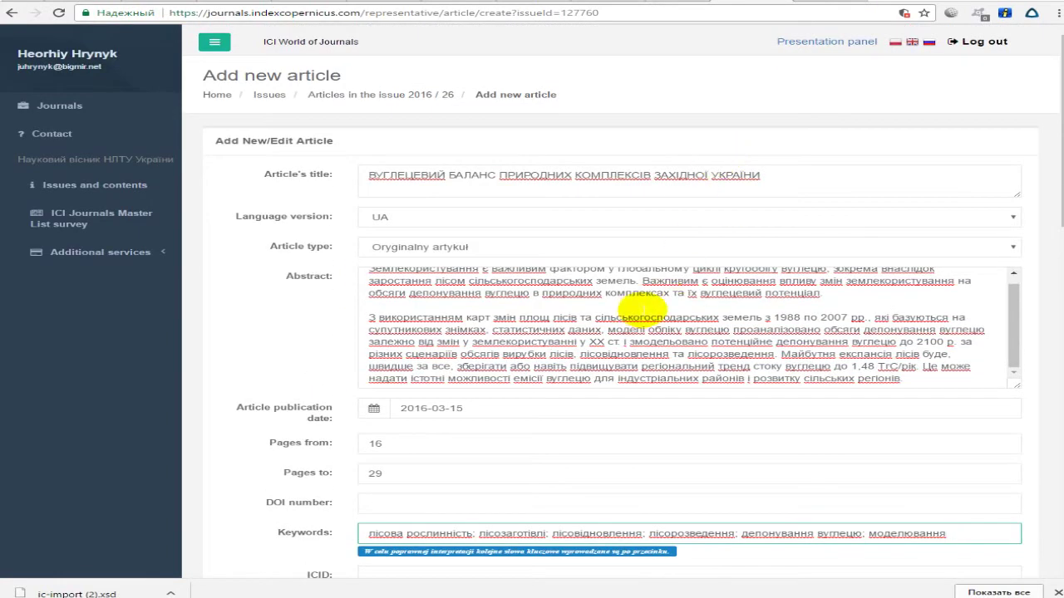
scroll(645, 316, "down", 5)
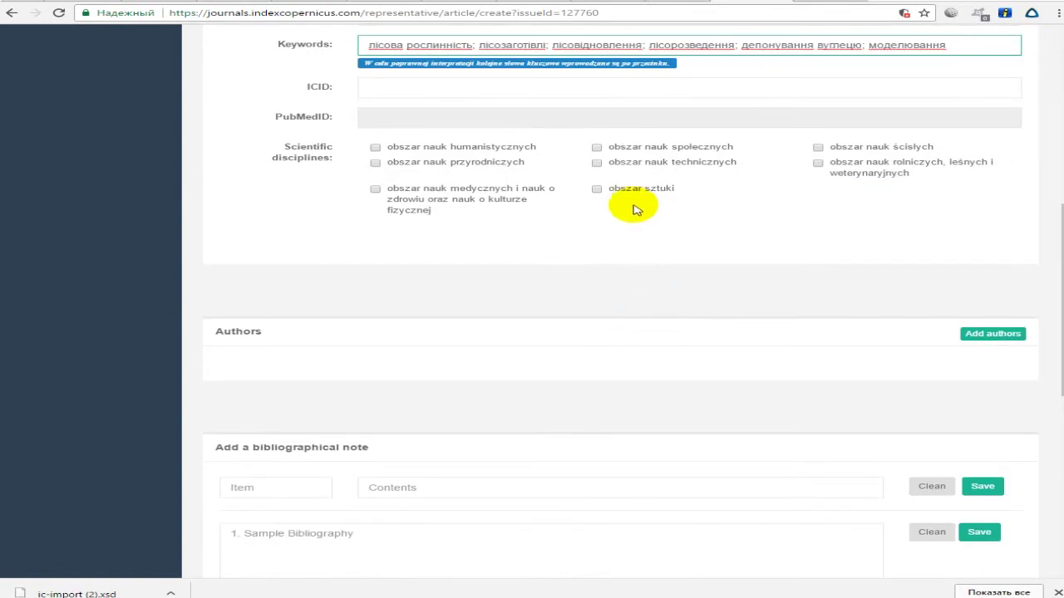
scroll(573, 236, "up", 1)
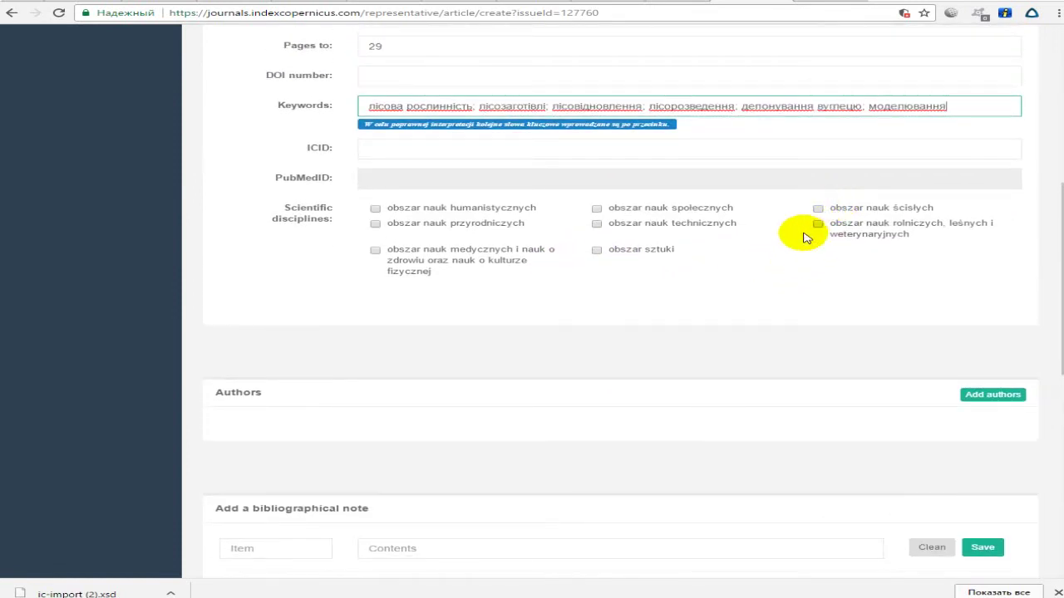
scroll(798, 243, "up", 3)
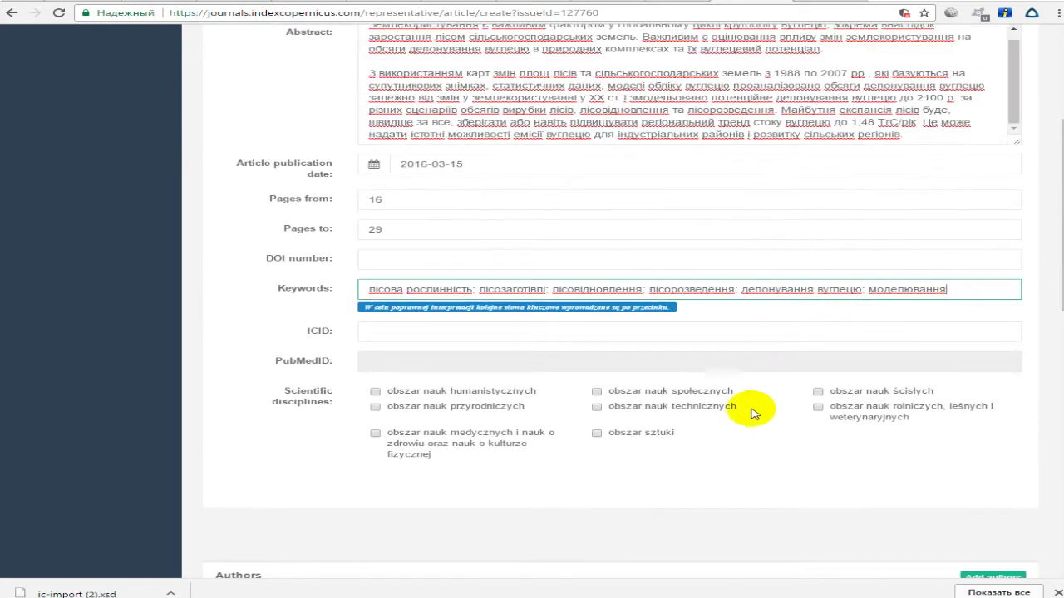
left_click(706, 469)
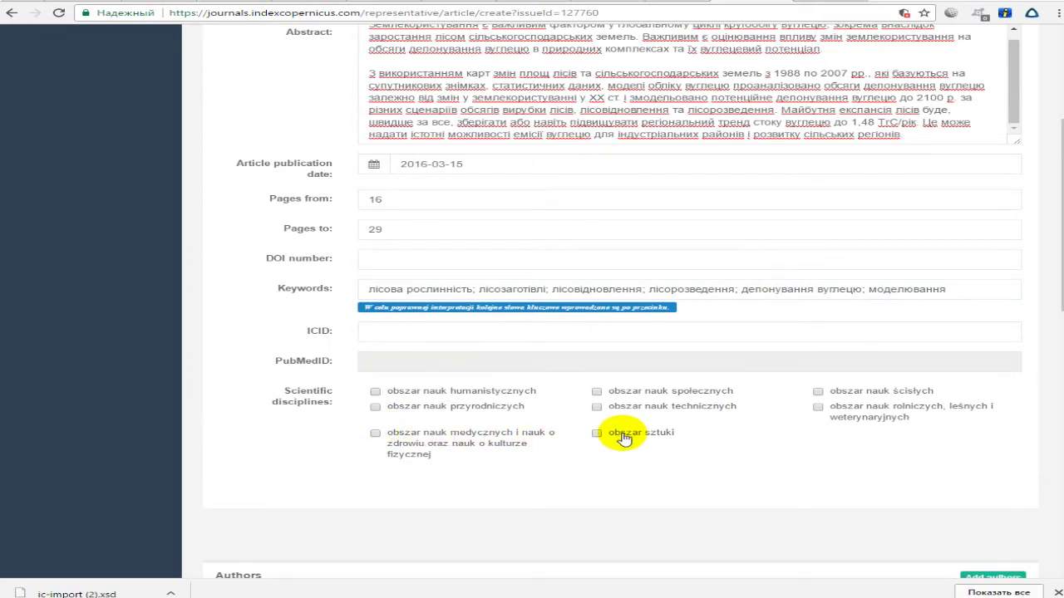
scroll(553, 483, "down", 3)
scroll(553, 482, "up", 2)
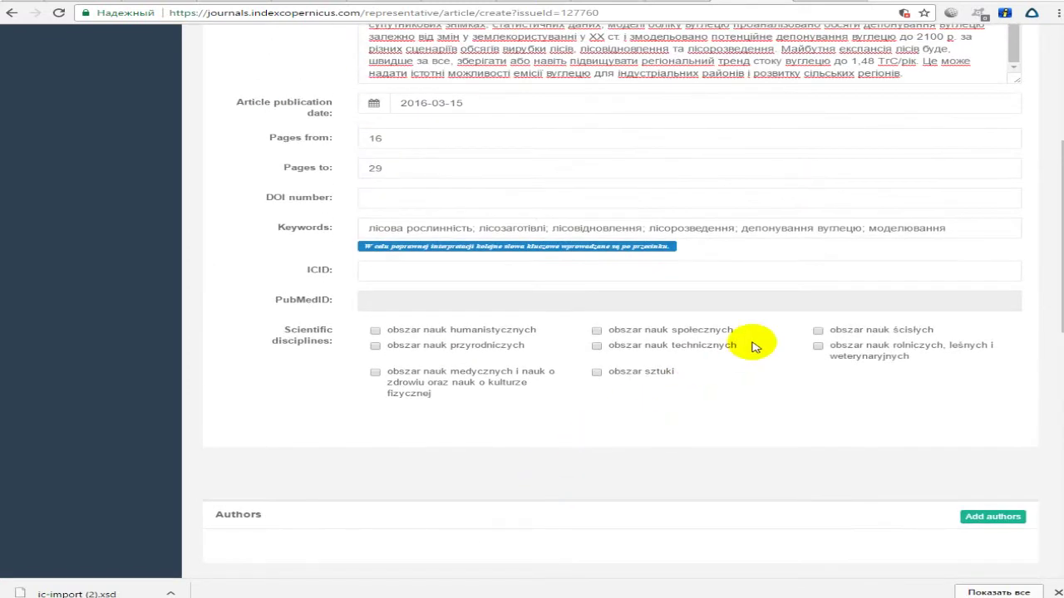
left_click(821, 347)
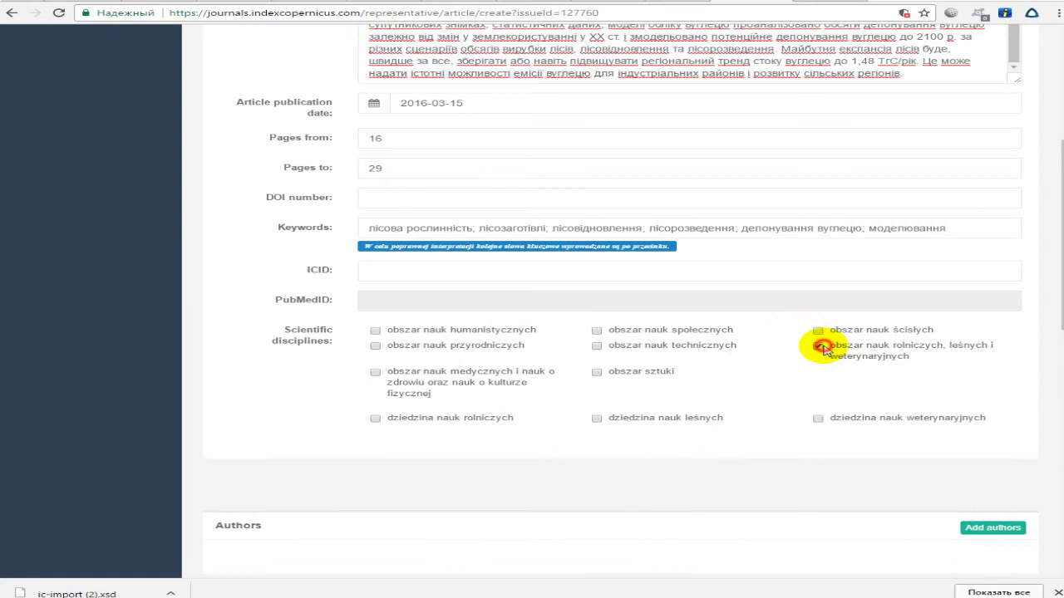
left_click(389, 422)
left_click(598, 420)
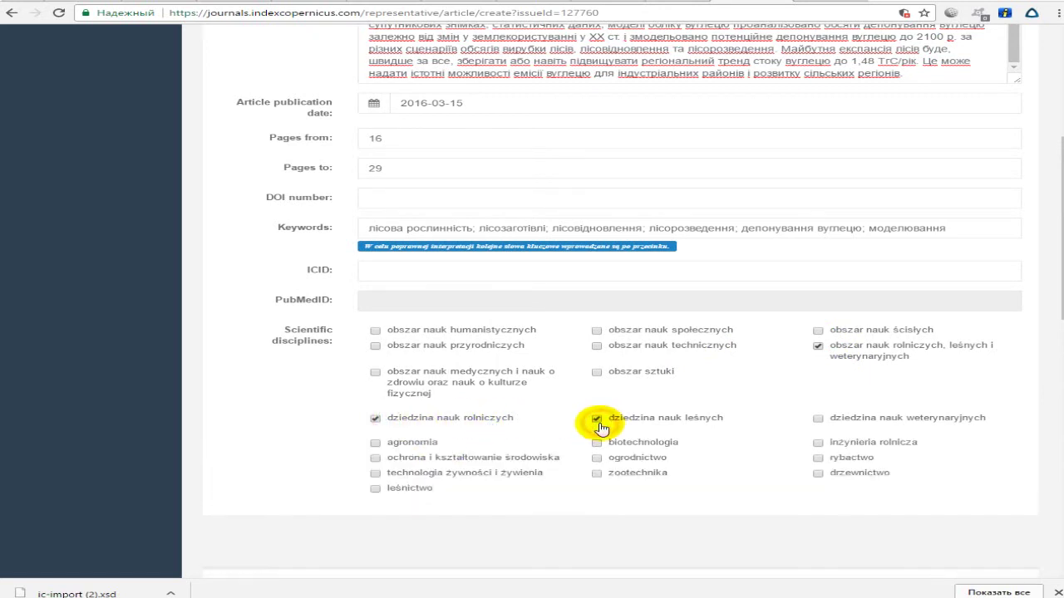
left_click(818, 348)
left_click(818, 348)
left_click(818, 347)
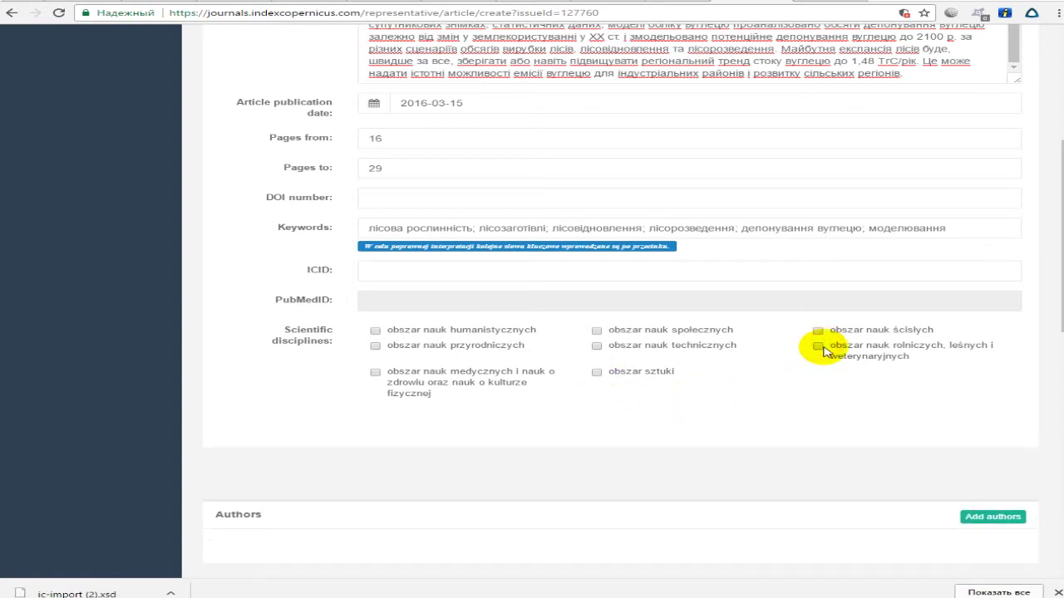
Classify the article under "obszar nauk rolniczych, leśnych i weterynaryjnych", with the fields "dziedzina nauk rolniczych" and "dziedzina nauk leśnych" and the discipline "leśnictwo"
left_click(819, 348)
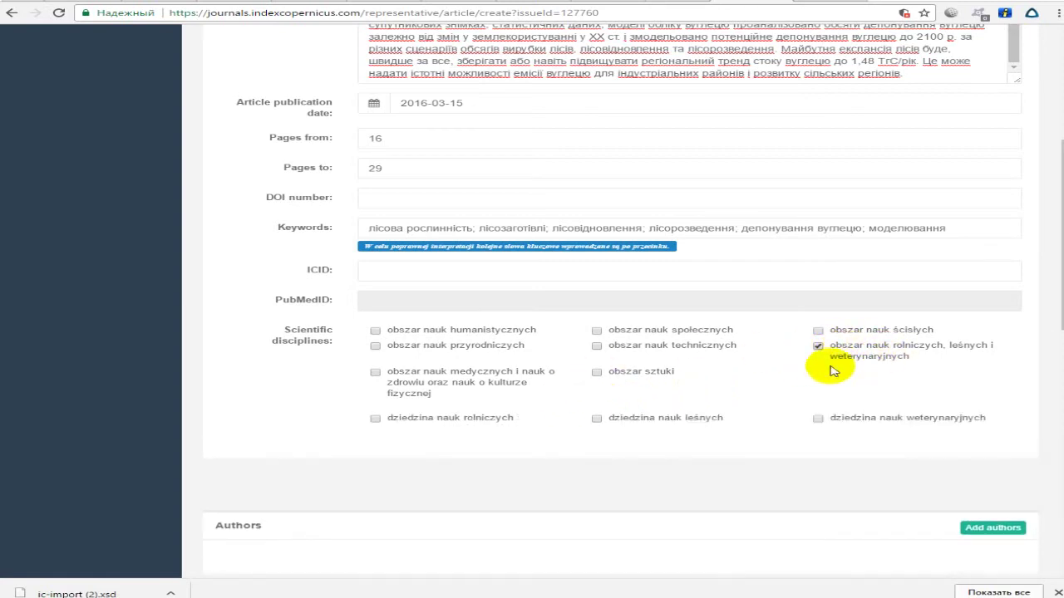
left_click(375, 419)
left_click(596, 418)
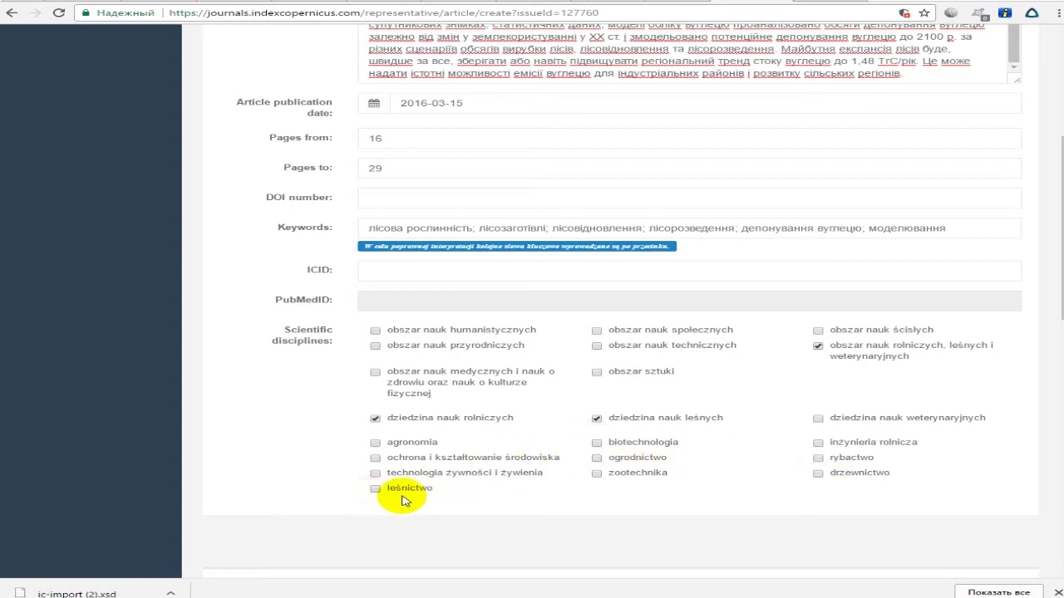
left_click(375, 490)
scroll(498, 408, "up", 3)
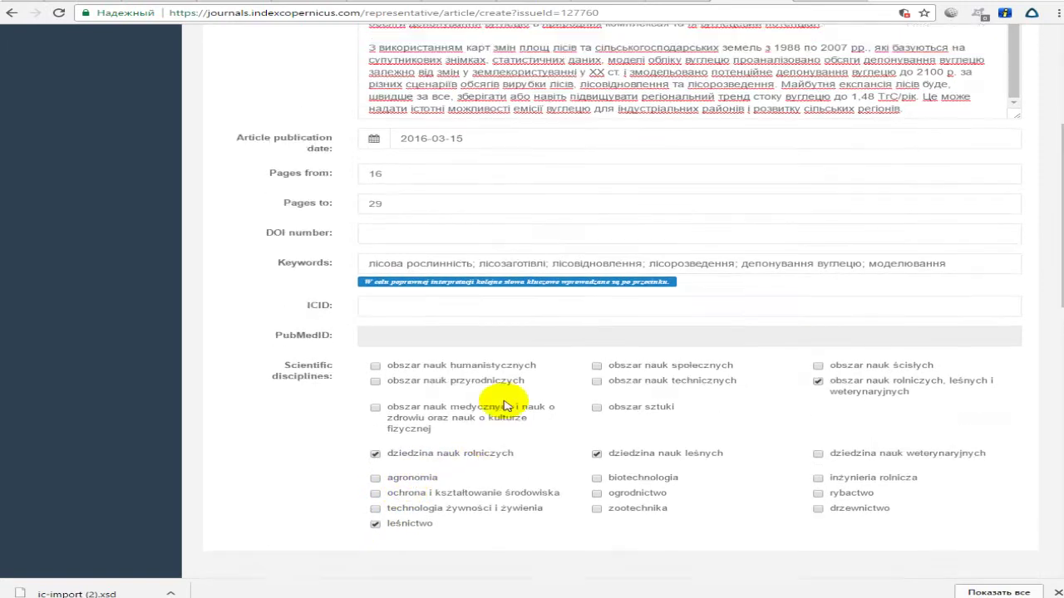
scroll(532, 471, "down", 3)
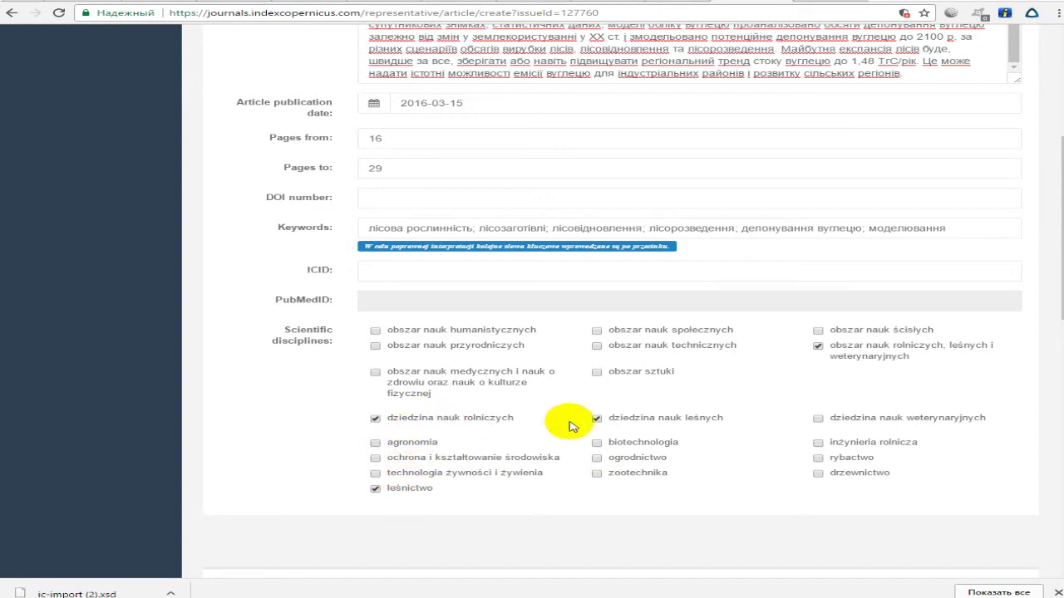
scroll(802, 446, "down", 3)
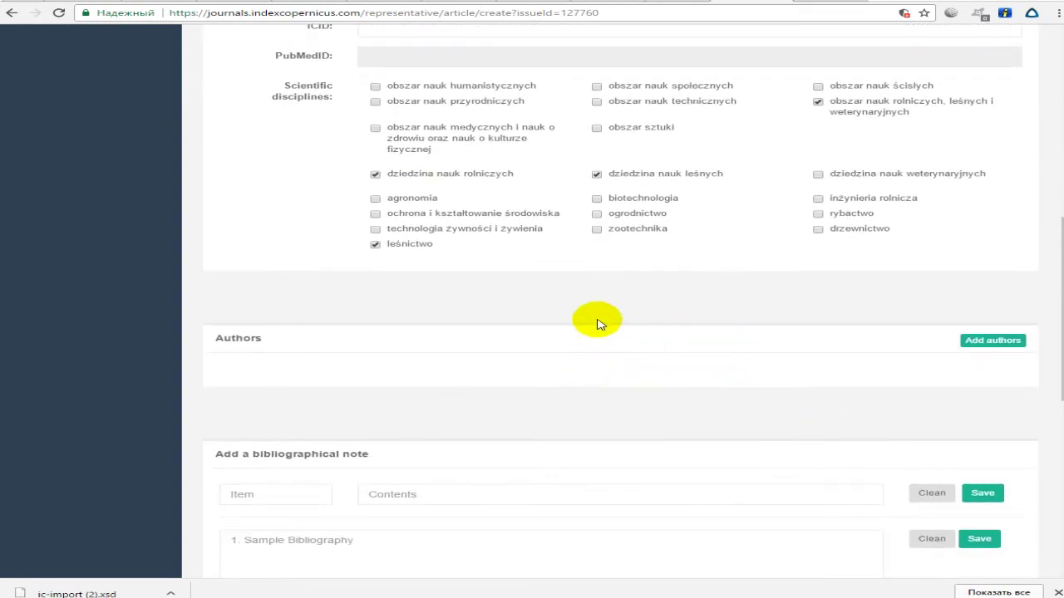
scroll(599, 321, "down", 2)
scroll(656, 346, "up", 3)
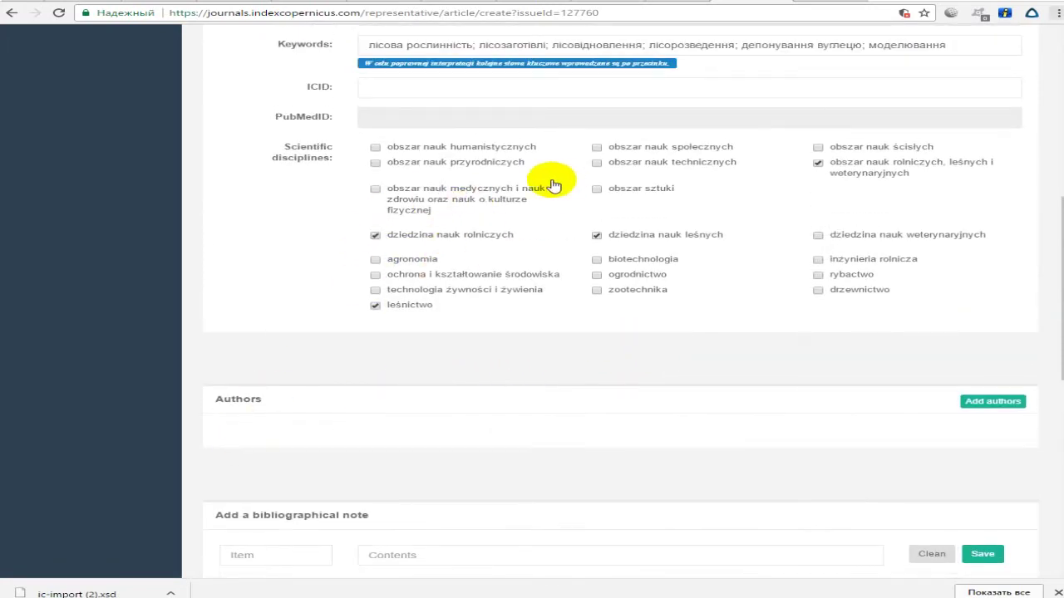
key("alt+Tab")
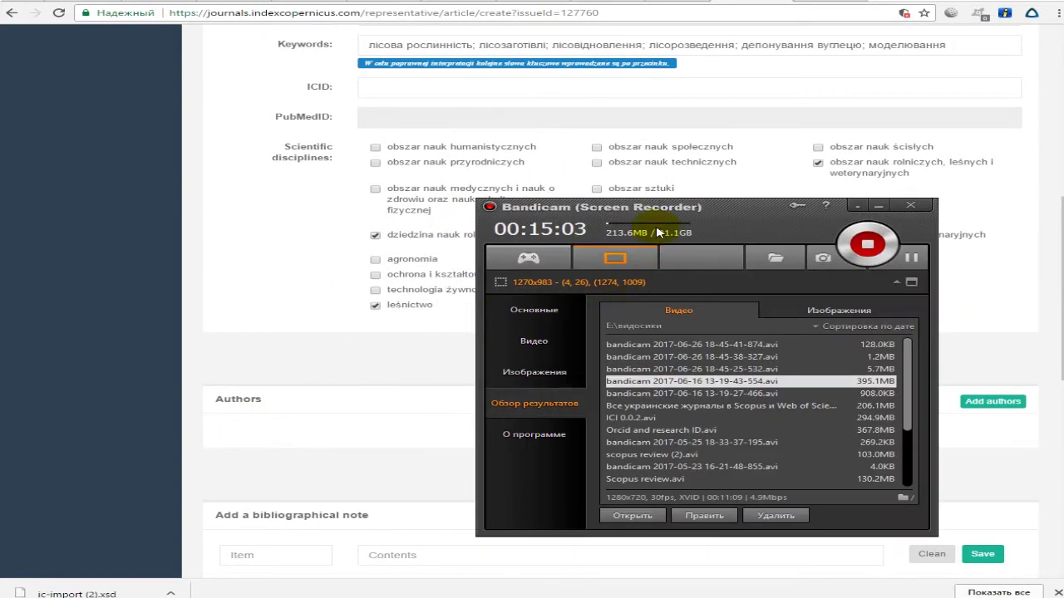
Check the article's list of authors on the journal site and open the form for adding authors to the new article
key("alt+Tab")
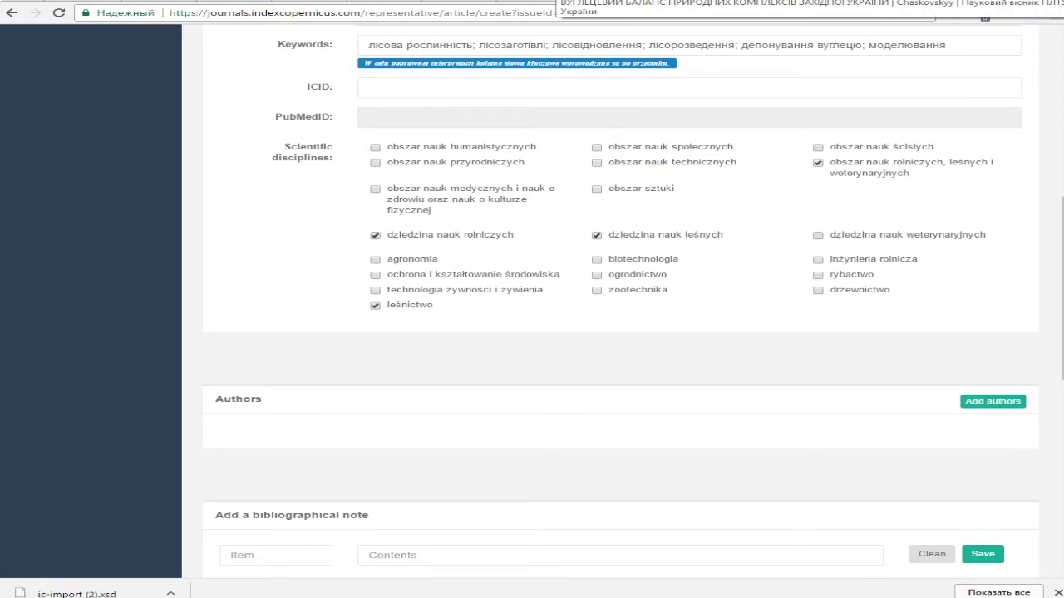
left_click(574, 1)
scroll(239, 285, "up", 2)
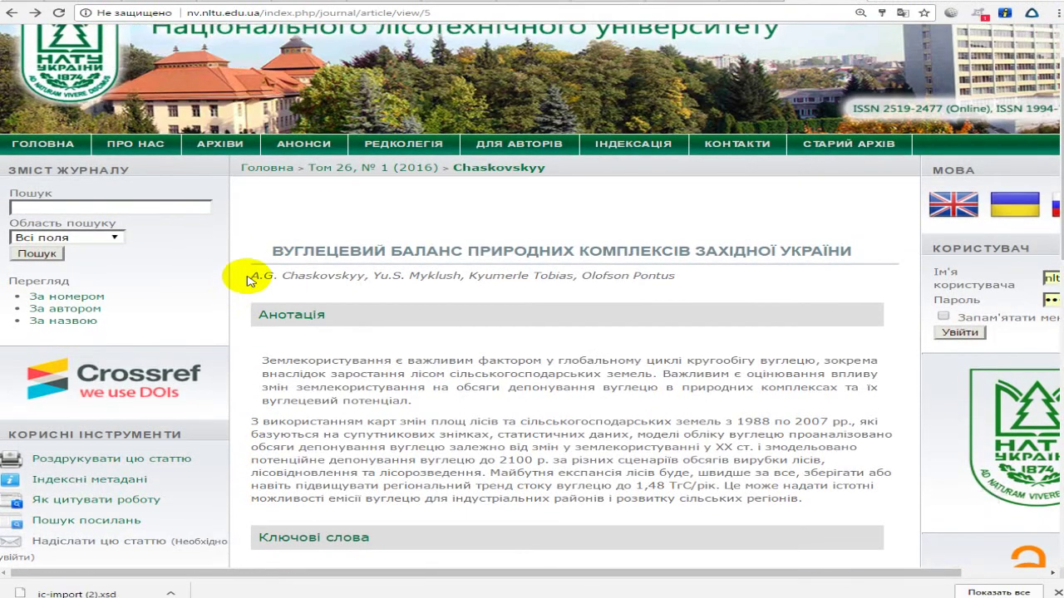
left_click_drag(247, 280, 686, 277)
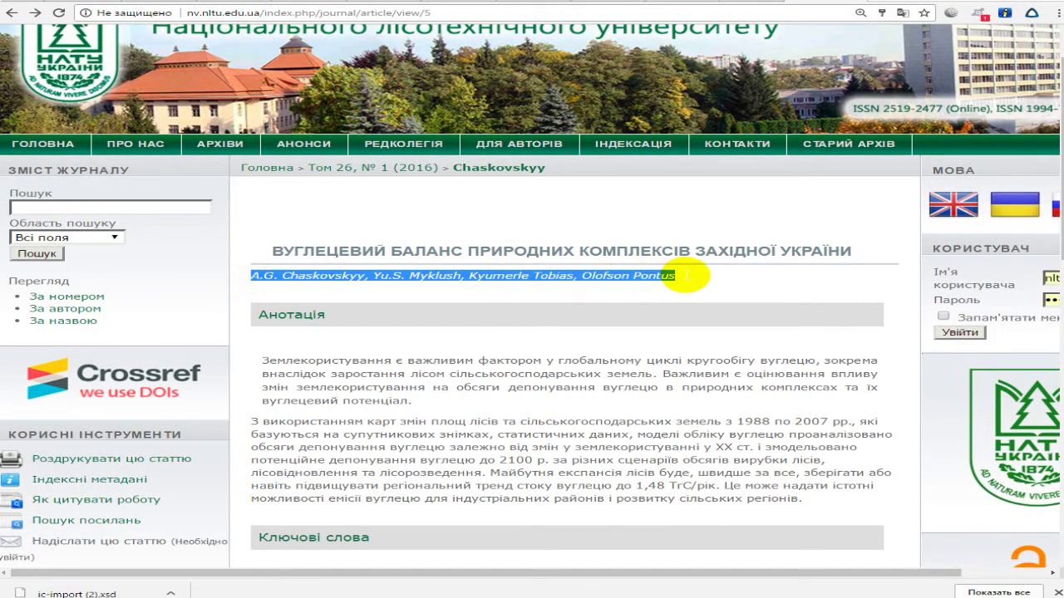
key("ctrl+Tab")
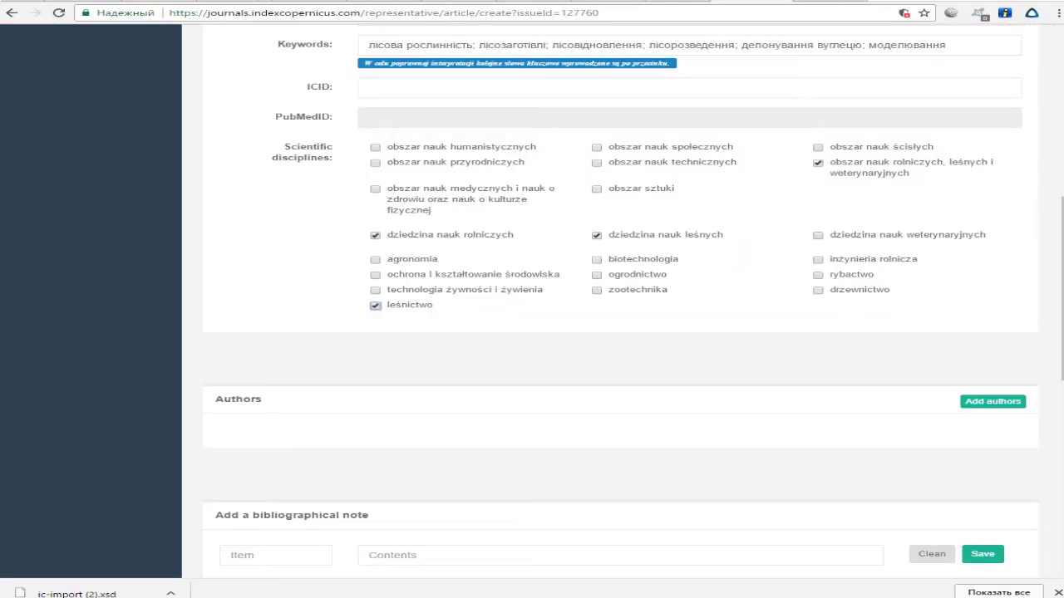
scroll(973, 340, "down", 1)
left_click(977, 340)
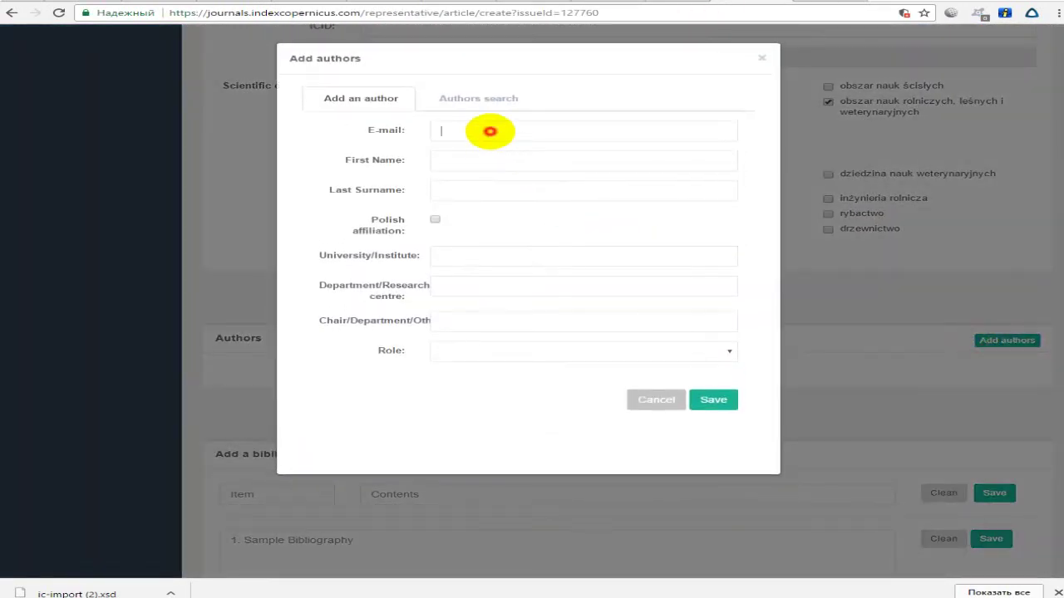
left_click(485, 101)
left_click(408, 100)
Search the existing authors for the first listed author's surname, taken from the article's page on the journal site
key("ctrl+shift+Tab")
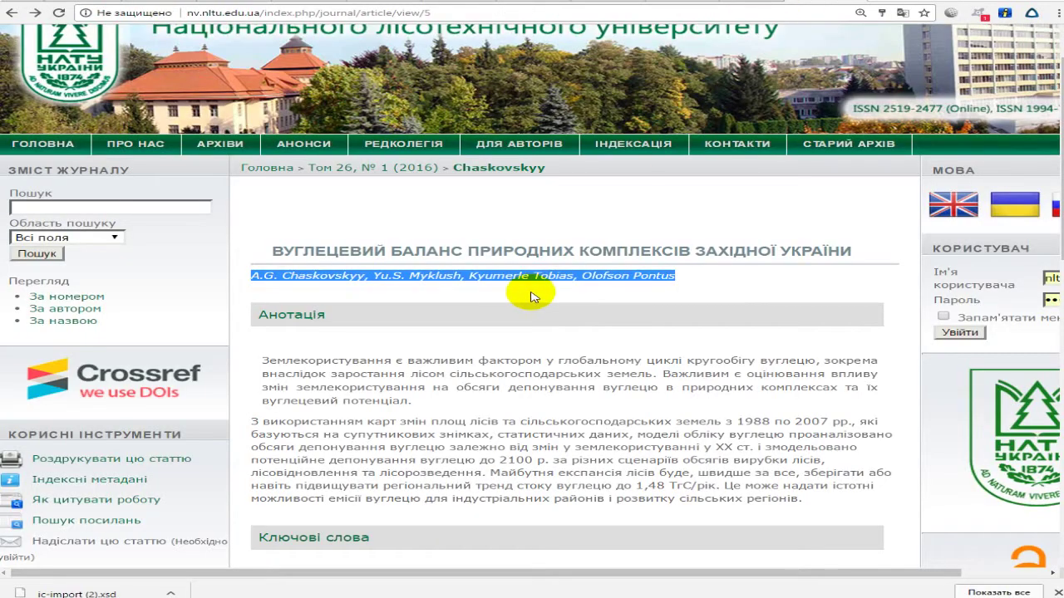
left_click(404, 297)
left_click_drag(283, 276, 360, 276)
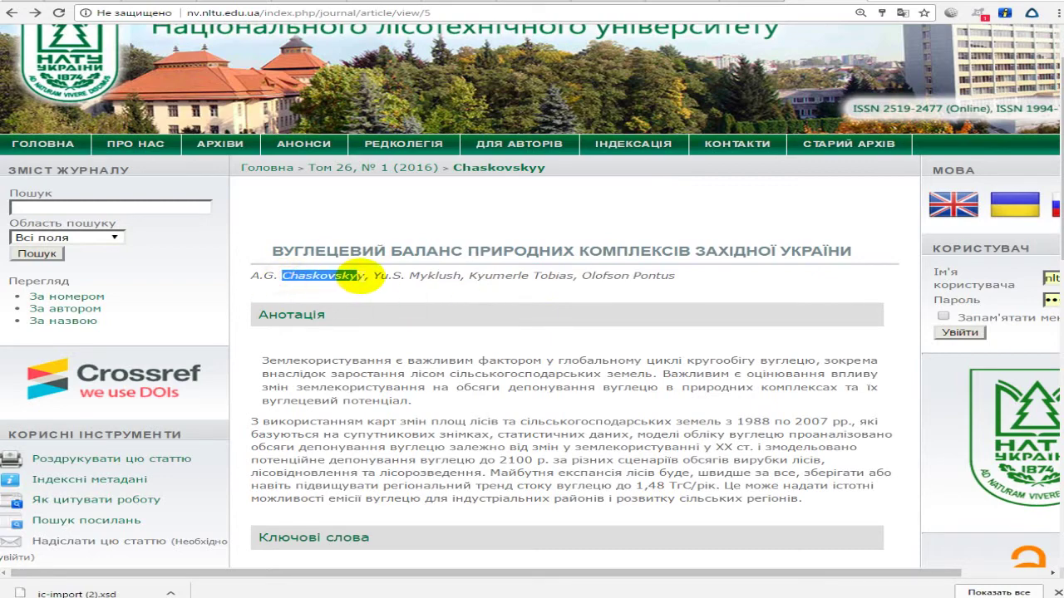
left_click(695, 10)
left_click(490, 104)
left_click(473, 129)
type("Chaskovskyy")
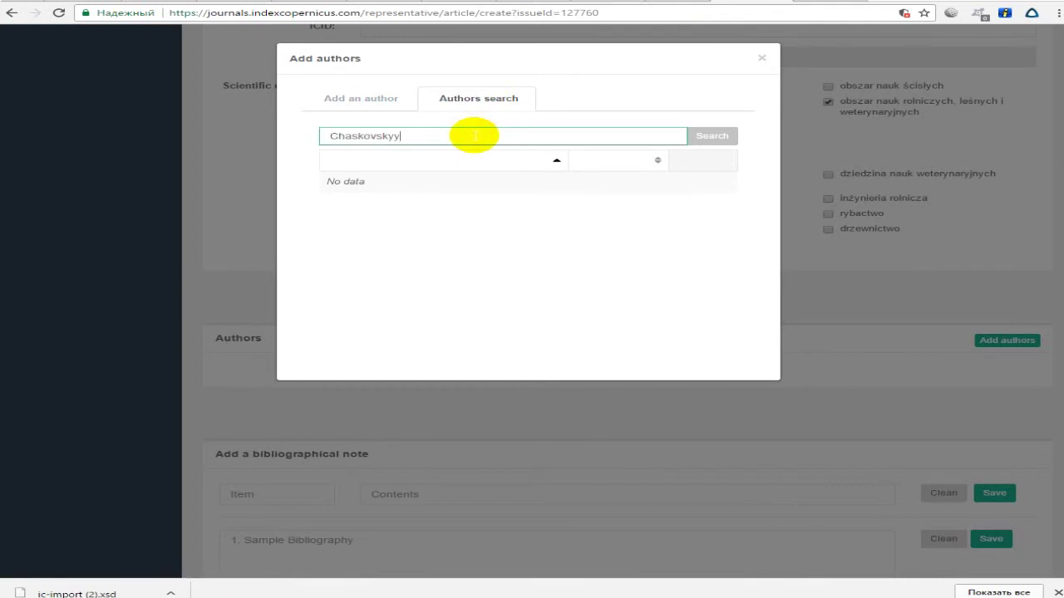
left_click(711, 136)
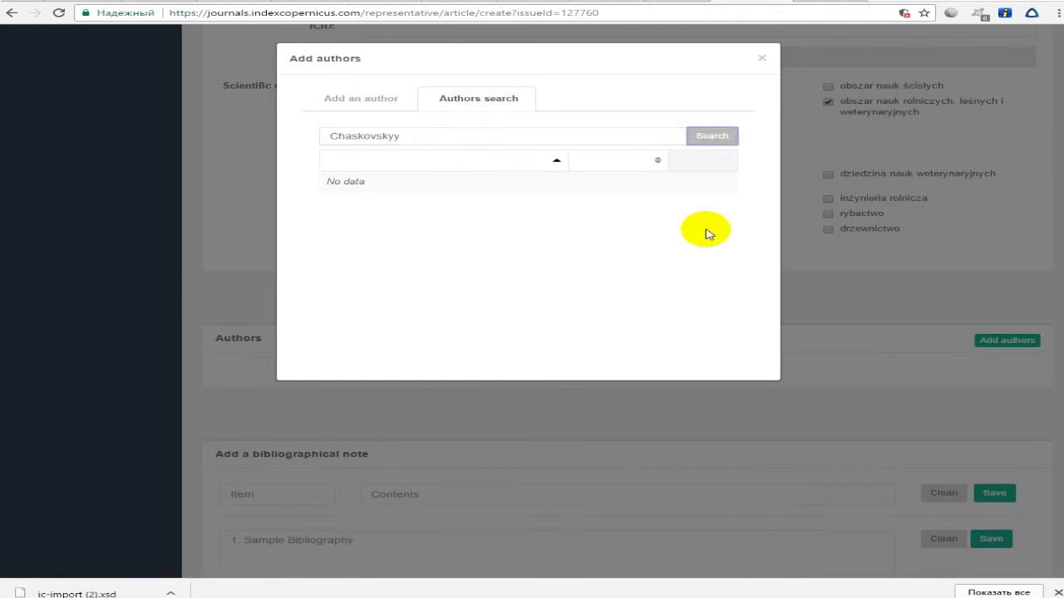
Search the existing authors for the second listed author's surname, copied from the article's page
left_click(779, 6)
left_click_drag(403, 276, 463, 276)
key("ctrl+c")
left_click(695, 10)
double_click(418, 135)
key("ctrl+v")
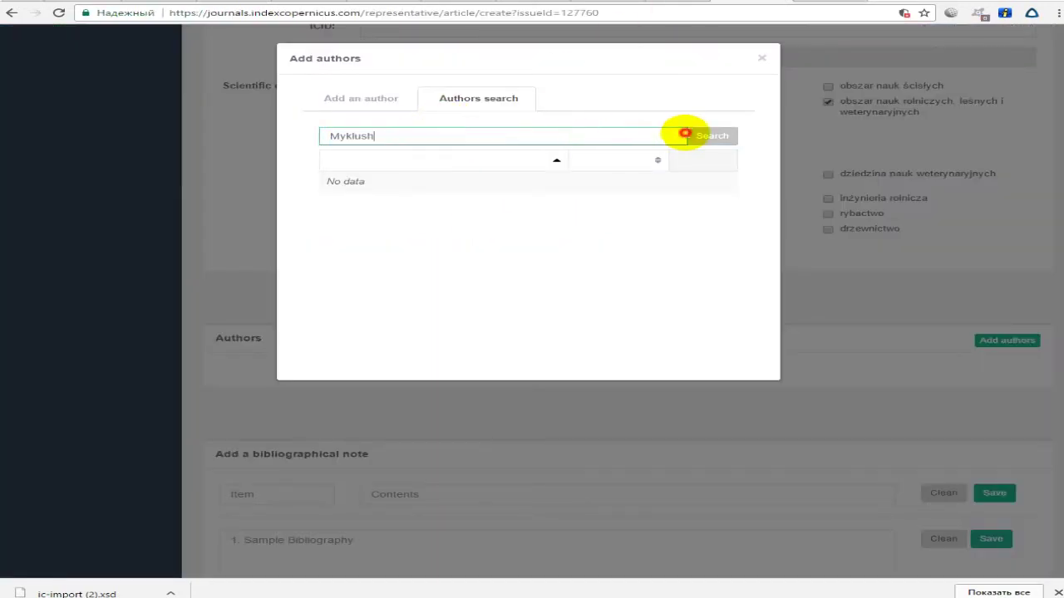
left_click(705, 138)
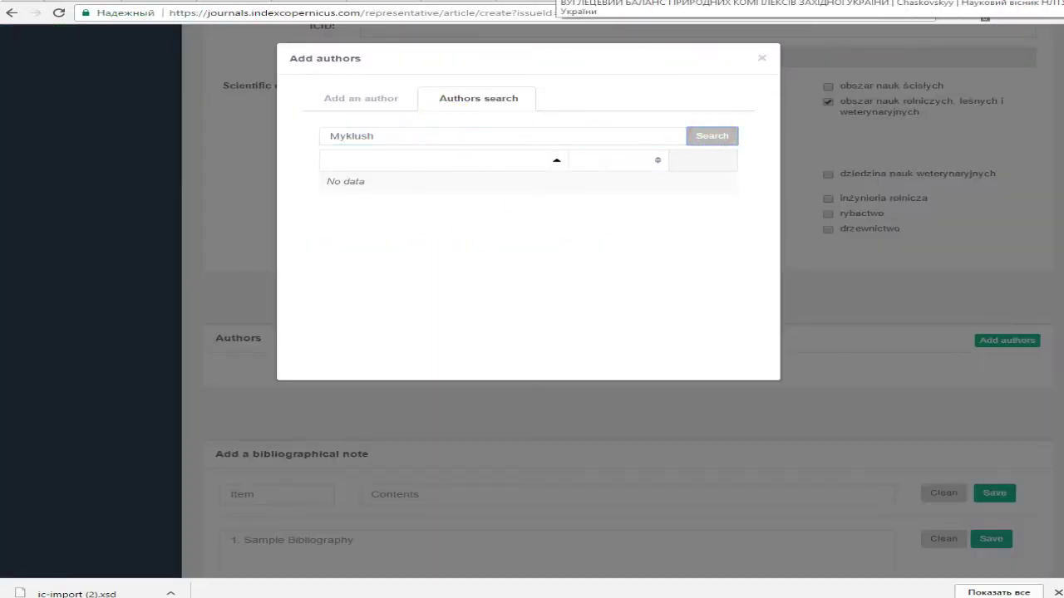
Search the existing authors for the third listed author's full name, copied from the article's page, and examine the results
left_click(581, 7)
left_click_drag(468, 275, 584, 274)
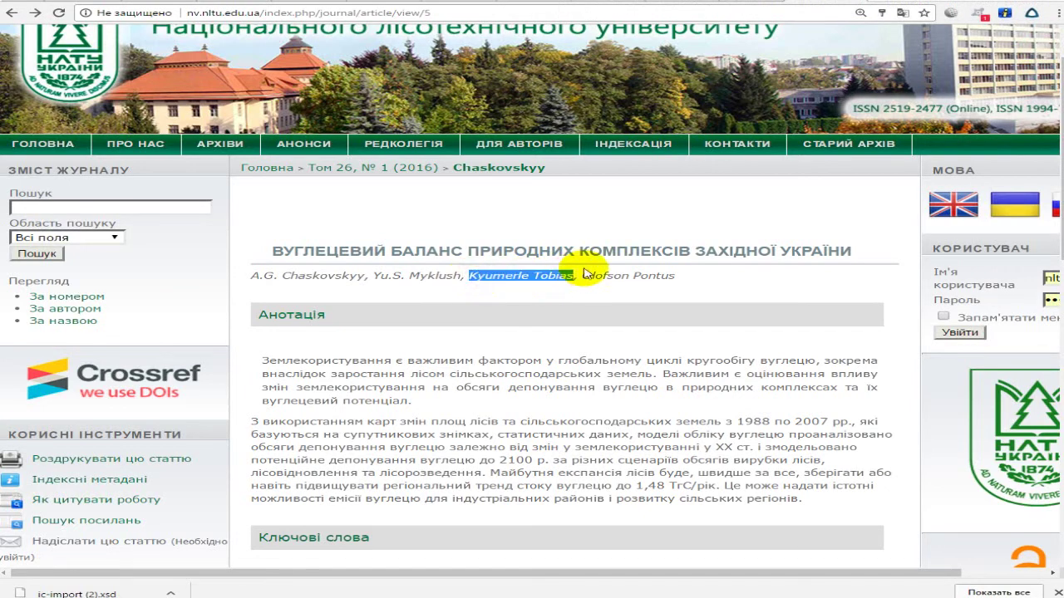
key("ctrl+c")
key("ctrl+Tab")
double_click(434, 131)
key("ctrl+v")
left_click(713, 137)
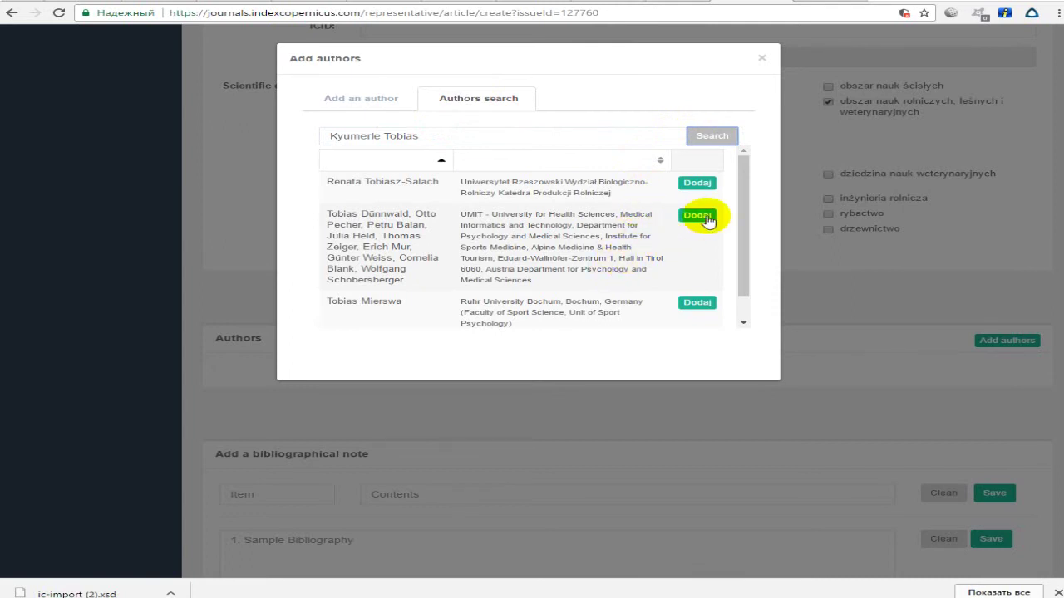
left_click(745, 193)
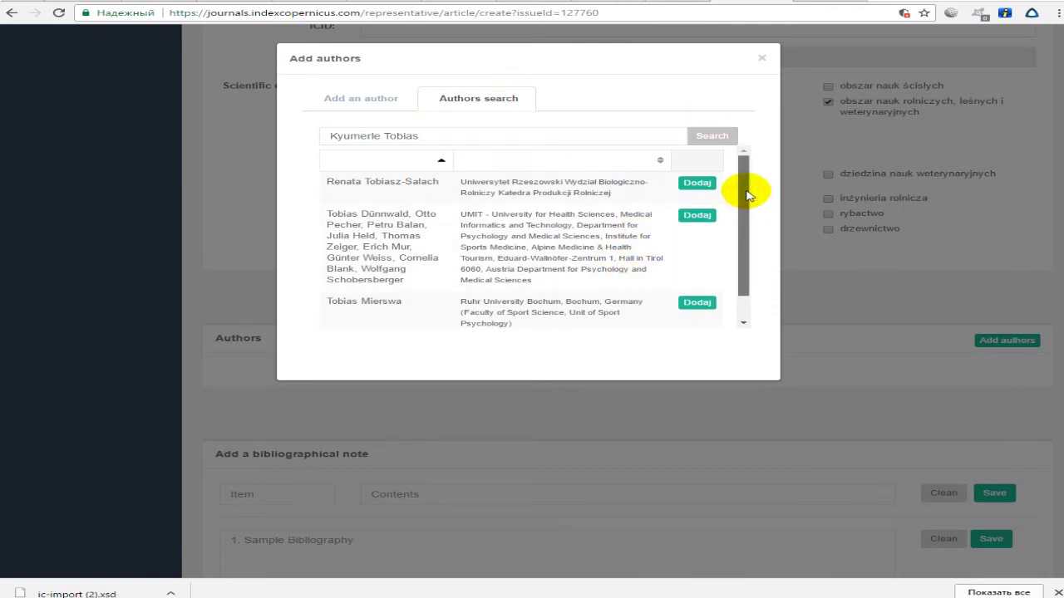
mouse_move(746, 195)
left_mouse_down()
mouse_move(741, 222)
mouse_move(737, 191)
left_mouse_up()
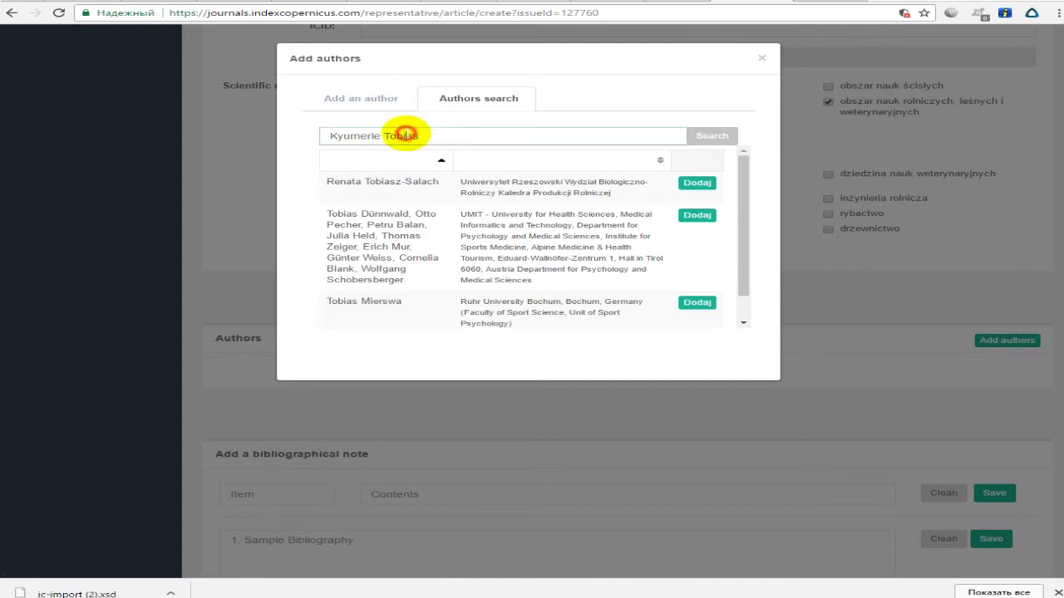
Fill in the third author's first name and surname in their separate fields of the new author form
left_click(366, 99)
left_click(471, 160)
key("ctrl+v")
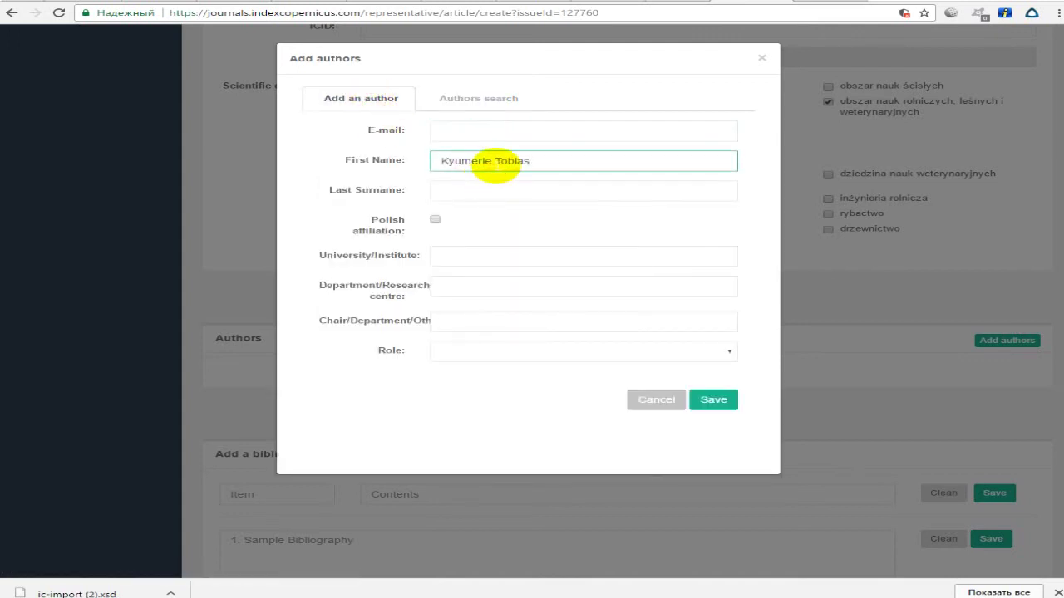
double_click(511, 161)
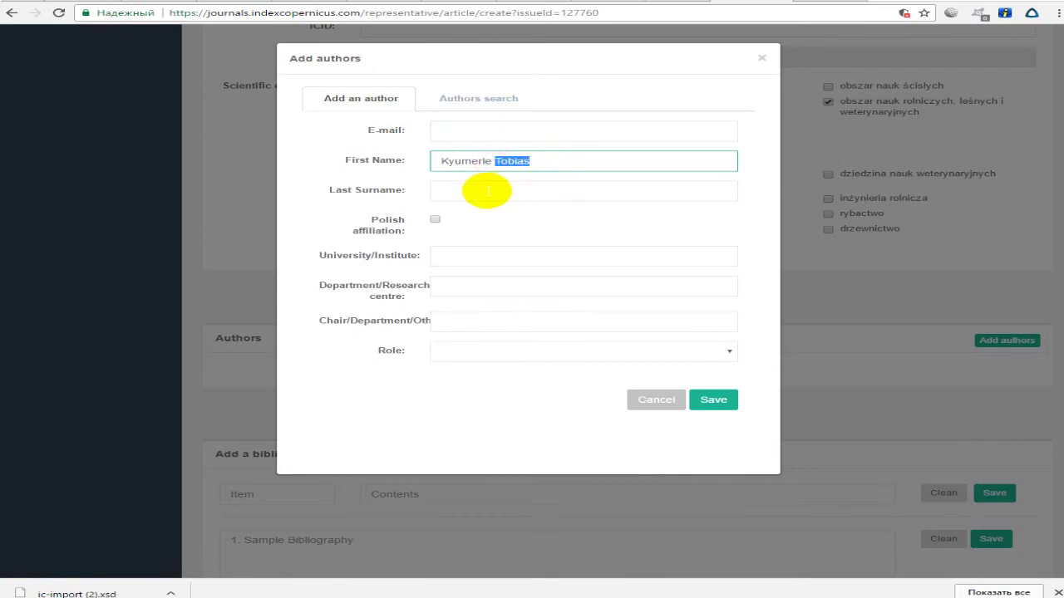
key("ctrl+Tab")
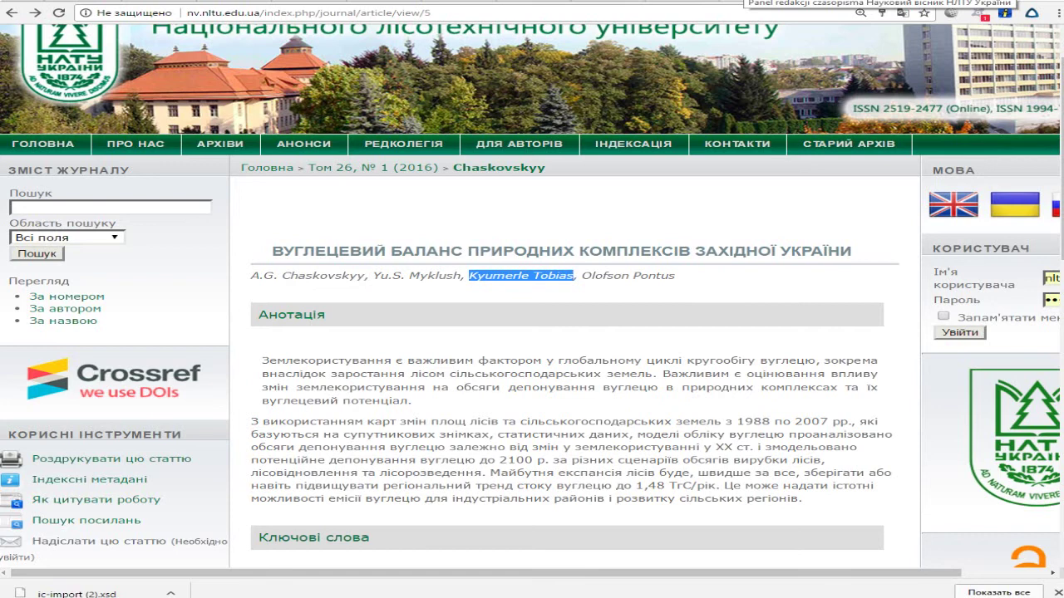
key("ctrl+Tab")
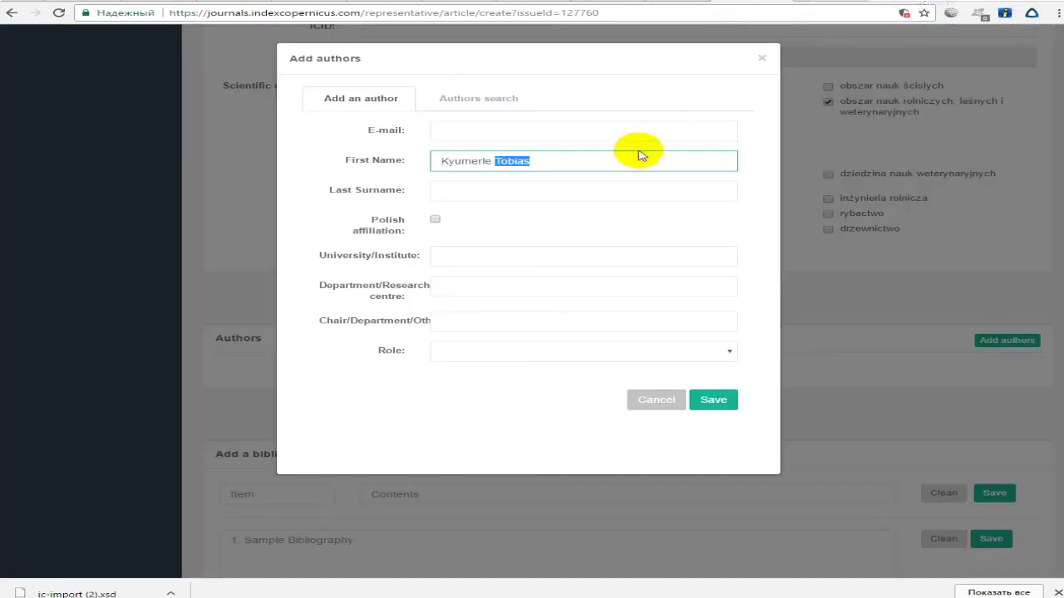
key("ctrl+x")
left_click(468, 190)
key("ctrl+v")
left_click(491, 160)
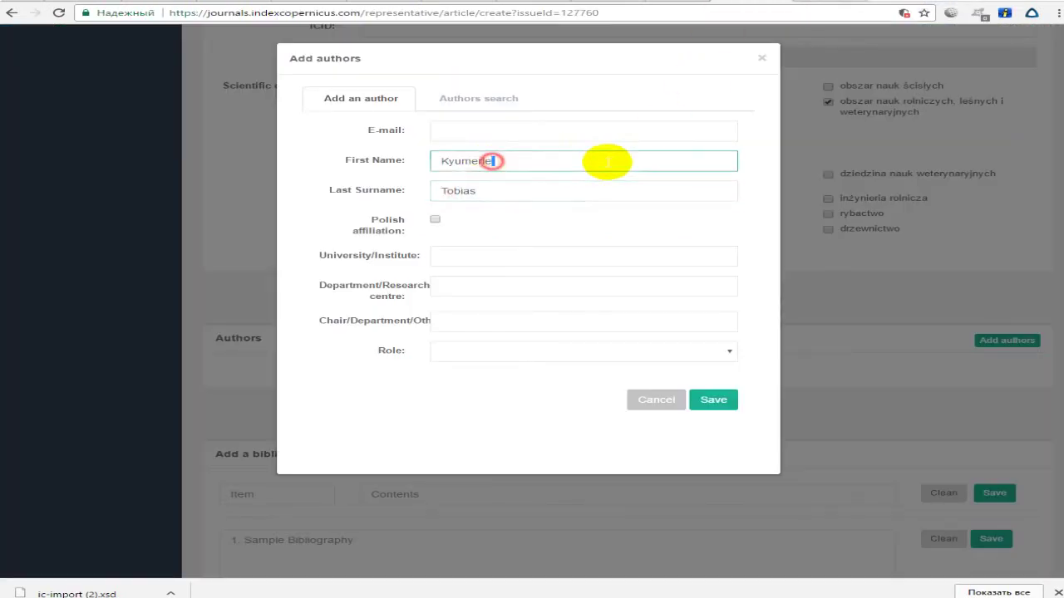
left_click(528, 231)
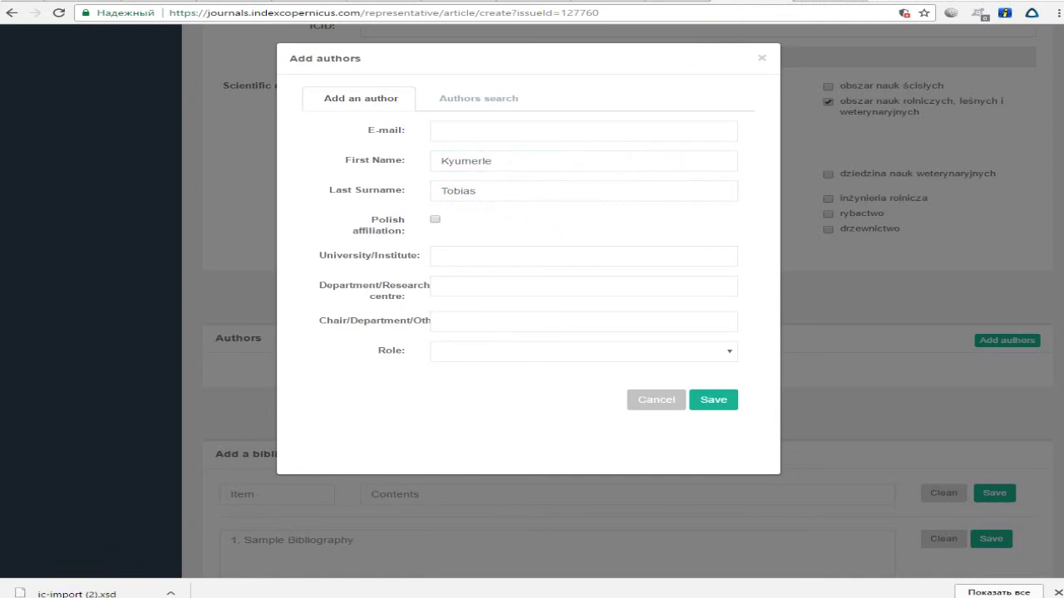
Open the article's full-text PDF on the journal site and examine the authors' names and affiliations
key("ctrl+Tab")
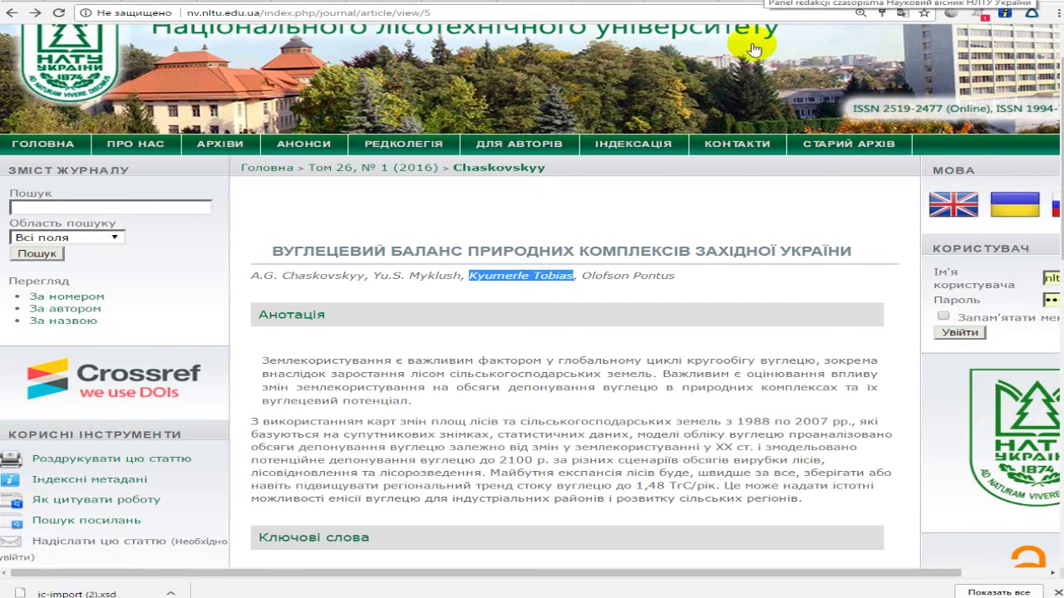
scroll(694, 257, "down", 5)
scroll(694, 257, "up", 5)
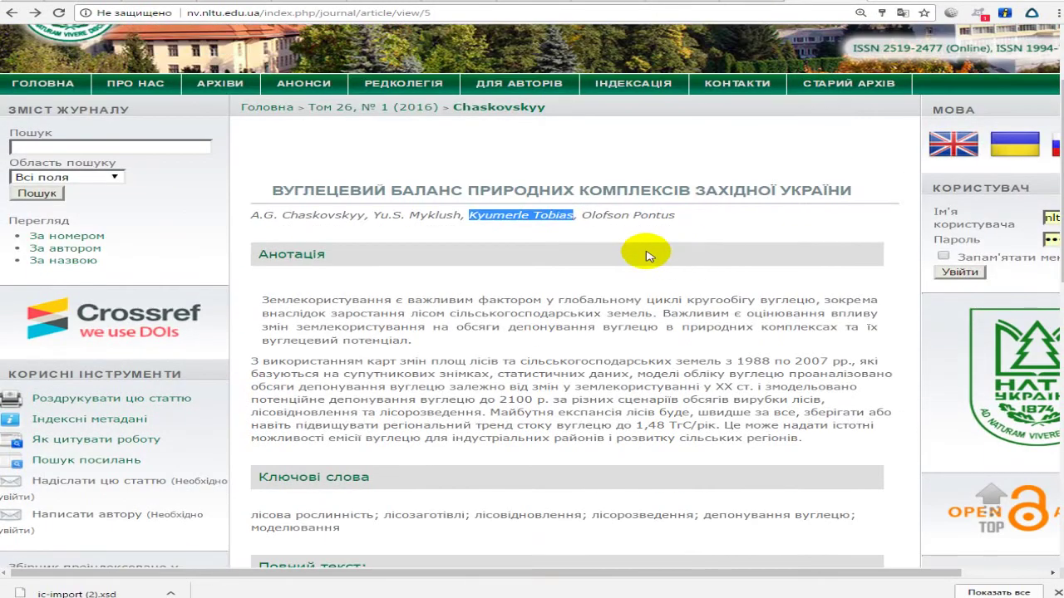
scroll(644, 252, "down", 5)
left_click(532, 307)
scroll(582, 325, "down", 3)
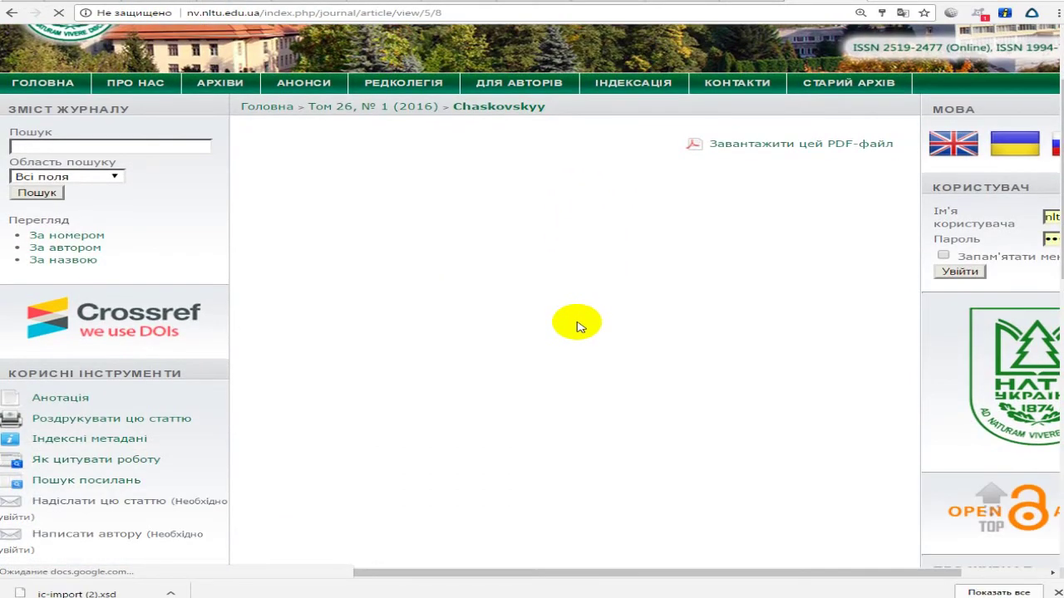
scroll(427, 191, "up", 4, "ctrl")
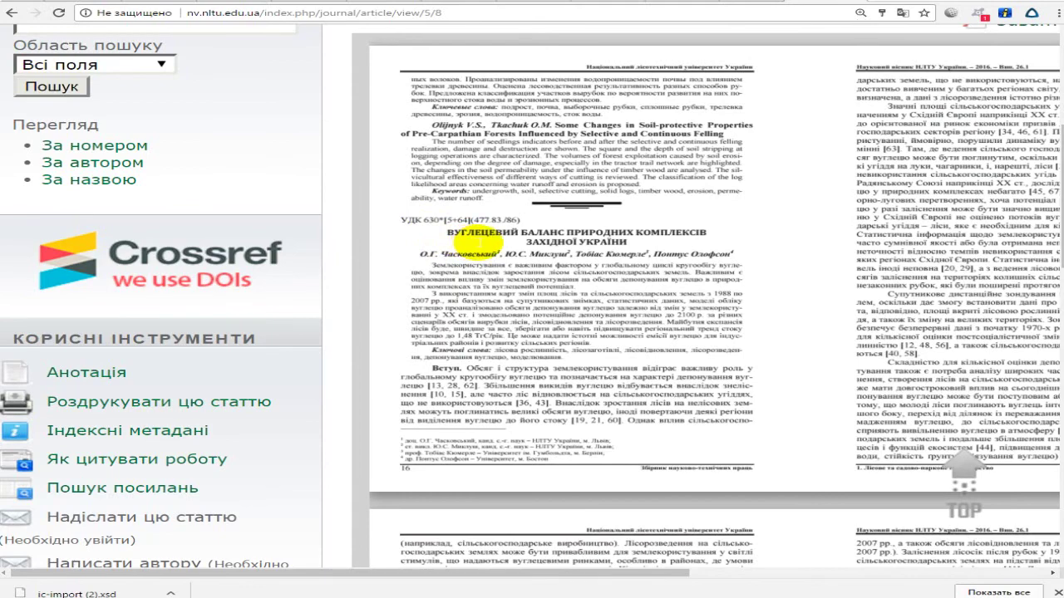
scroll(499, 241, "down", 1)
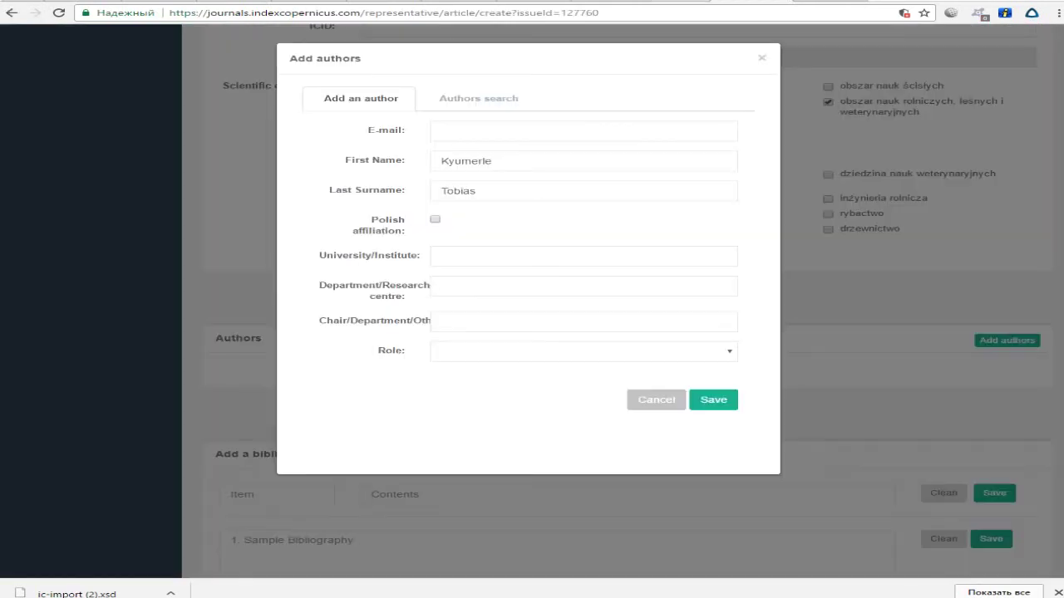
Close the author form without adding anyone and save the new article without authors, bibliography or a PDF file
left_click(761, 55)
scroll(832, 308, "down", 5)
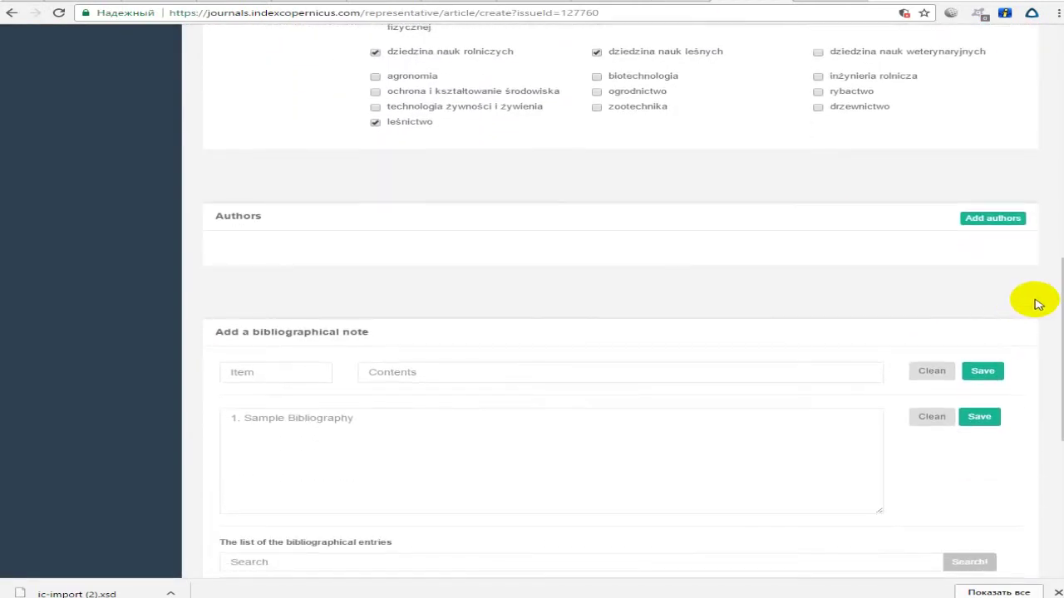
scroll(767, 294, "down", 1)
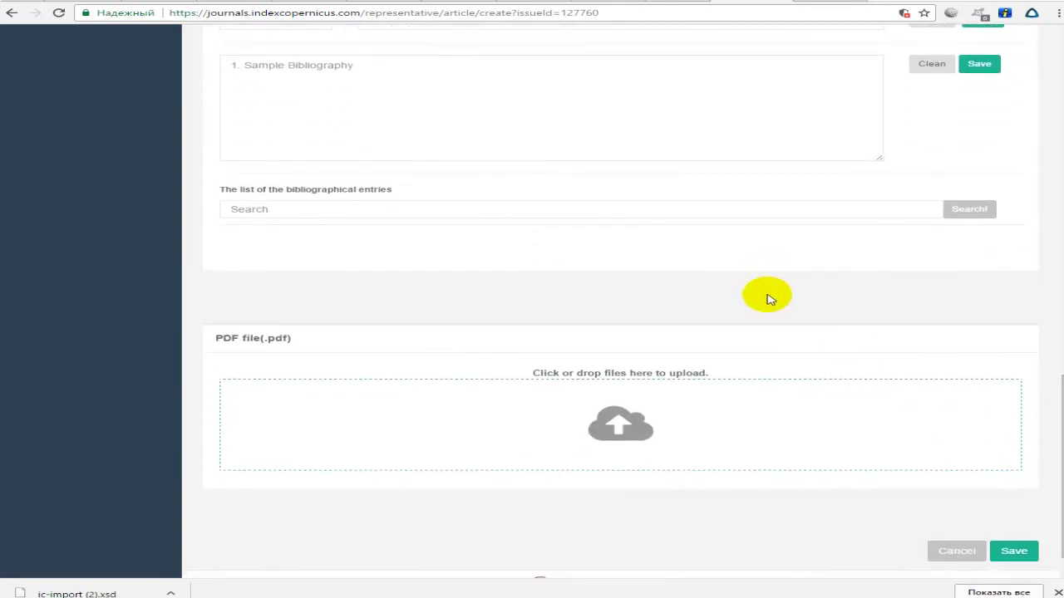
left_click(1018, 524)
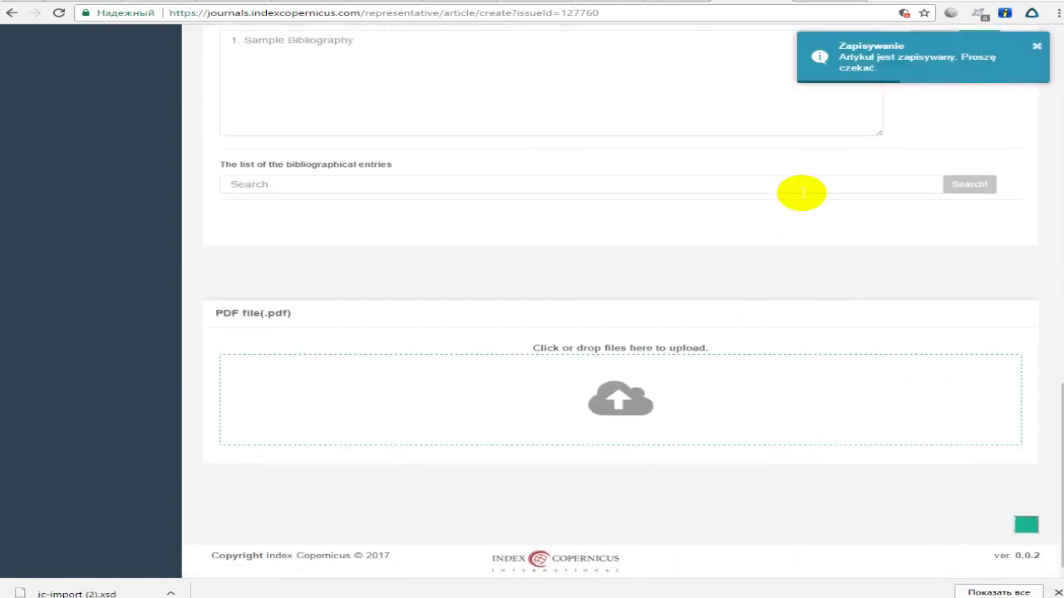
scroll(607, 133, "up", 2)
scroll(594, 162, "up", 3)
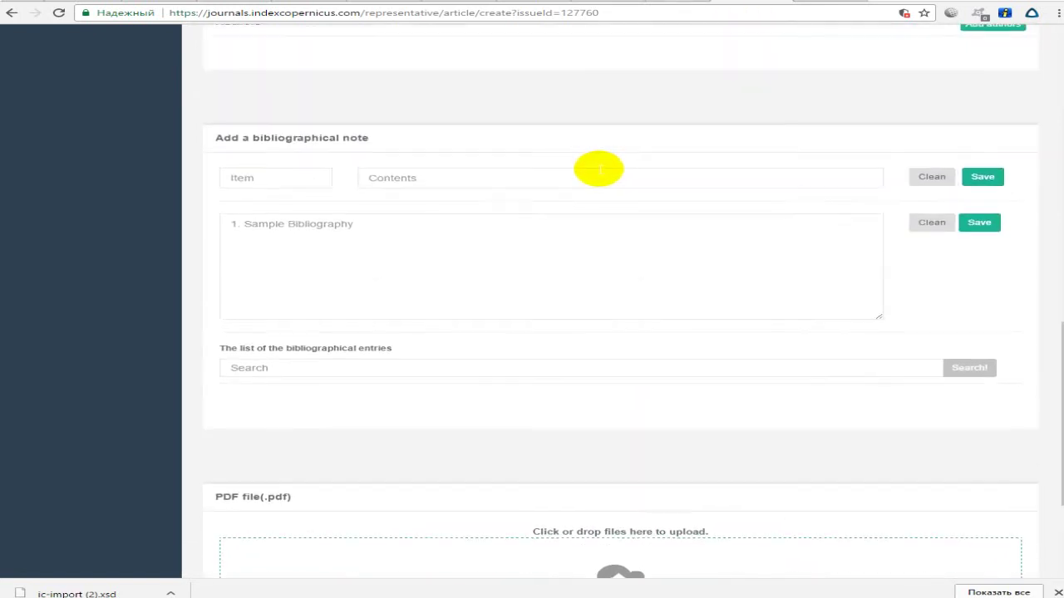
scroll(579, 192, "down", 5)
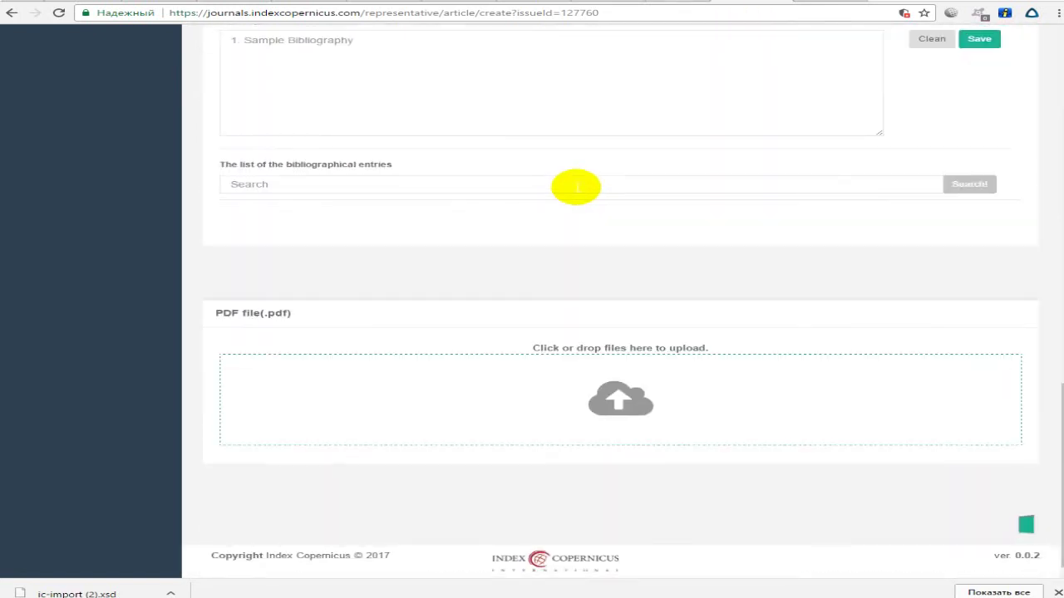
scroll(337, 224, "up", 4)
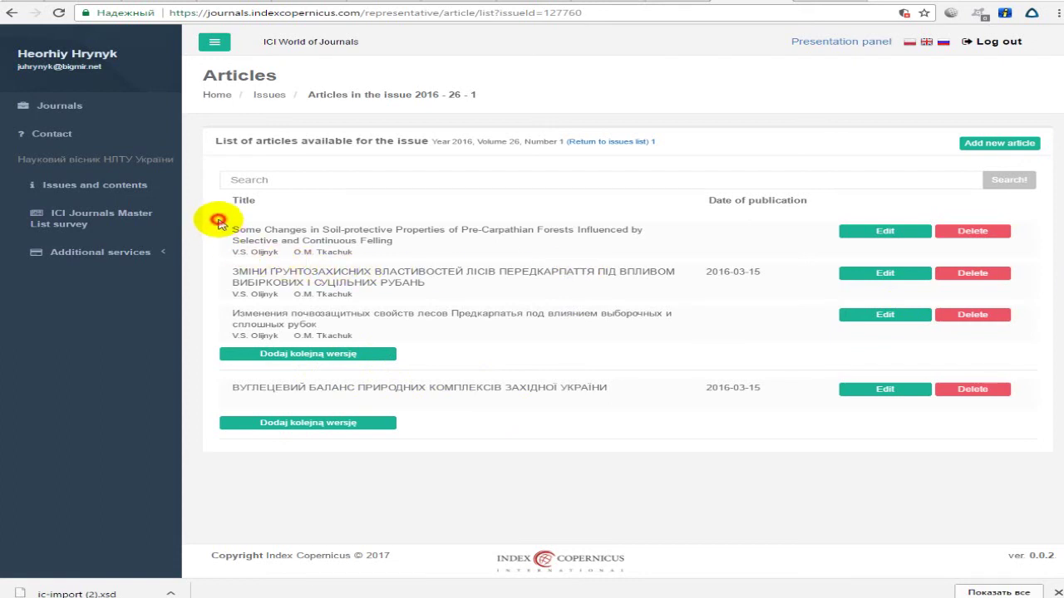
Delete the article "ВУГЛЕЦЕВИЙ БАЛАНС ПРИРОДНИХ КОМПЛЕКСІВ ЗАХІДНОЇ УКРАЇНИ" from the issue's article list and confirm the deletion
left_click_drag(217, 223, 1039, 321)
left_click(1051, 310)
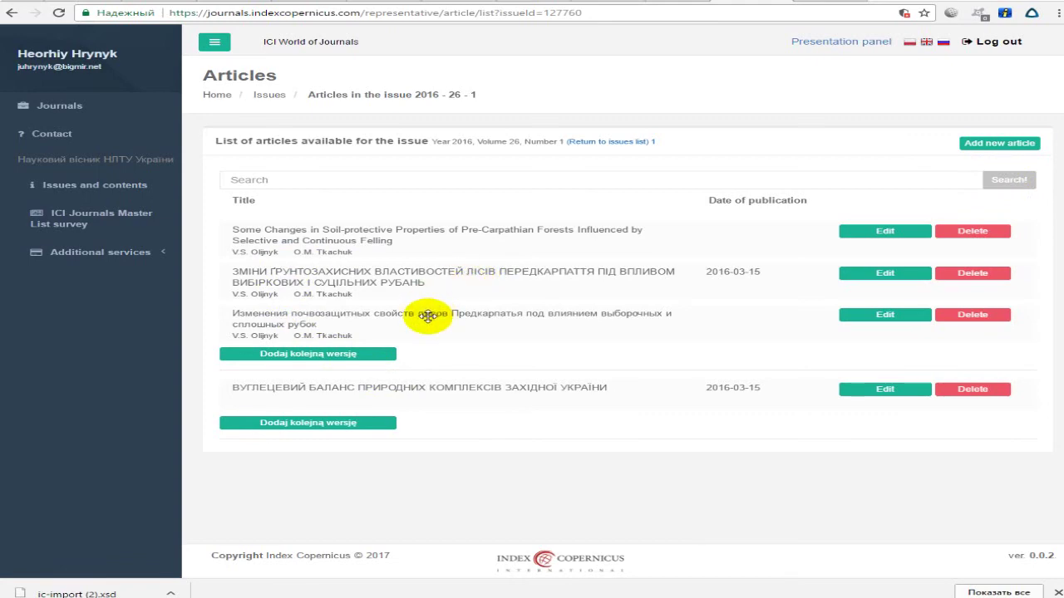
left_click(969, 389)
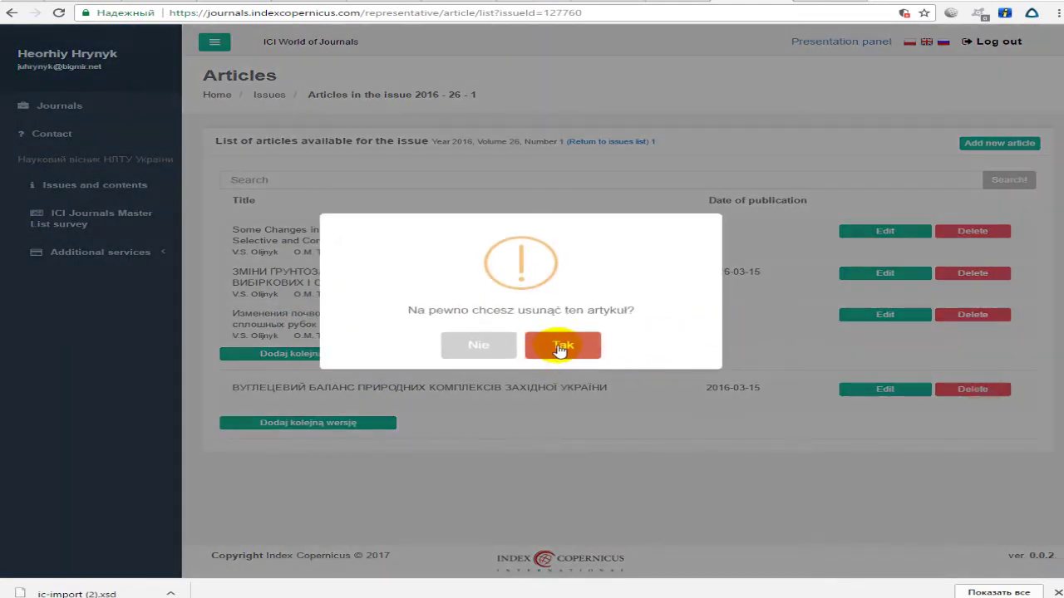
left_click(561, 347)
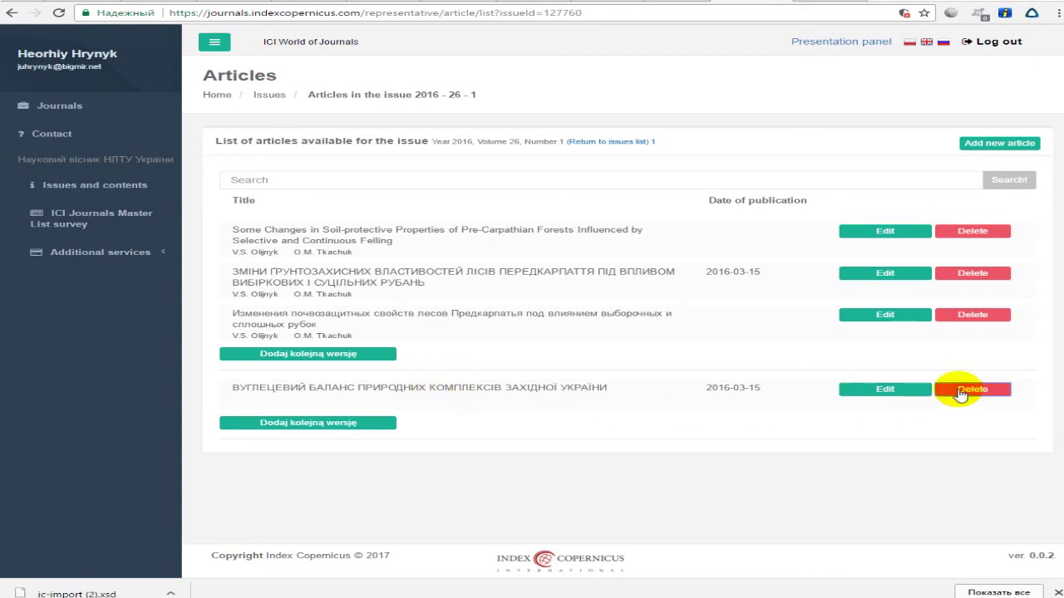
Remove the article "ВУГЛЕЦЕВИЙ БАЛАНС ПРИРОДНИХ КОМПЛЕКСІВ ЗАХІДНОЇ УКРАЇНИ" from the 2016, Volume 26, Number 1 issue, approving the removal
left_click(960, 391)
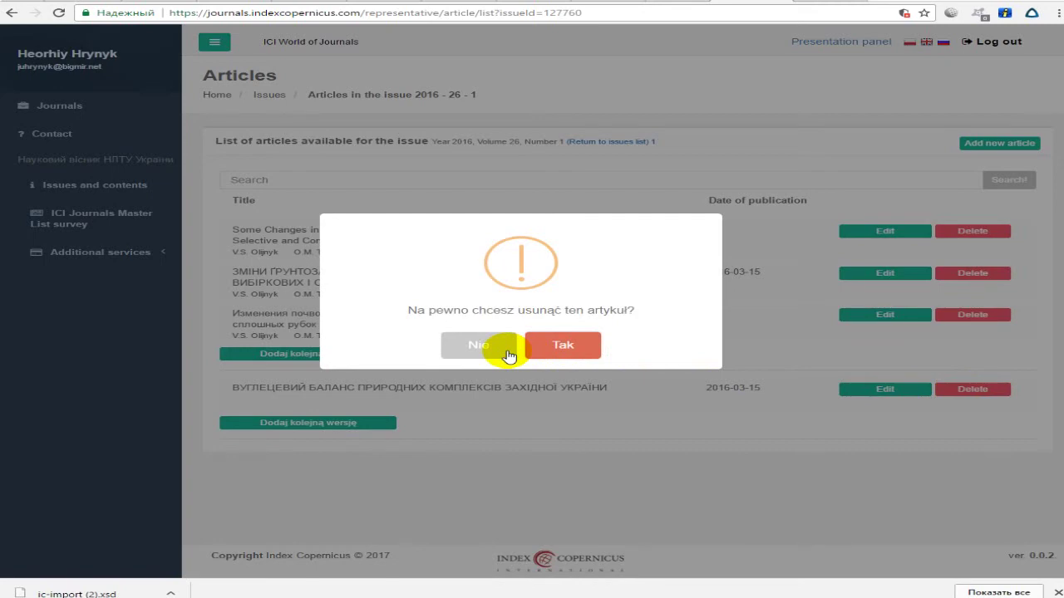
left_click(582, 350)
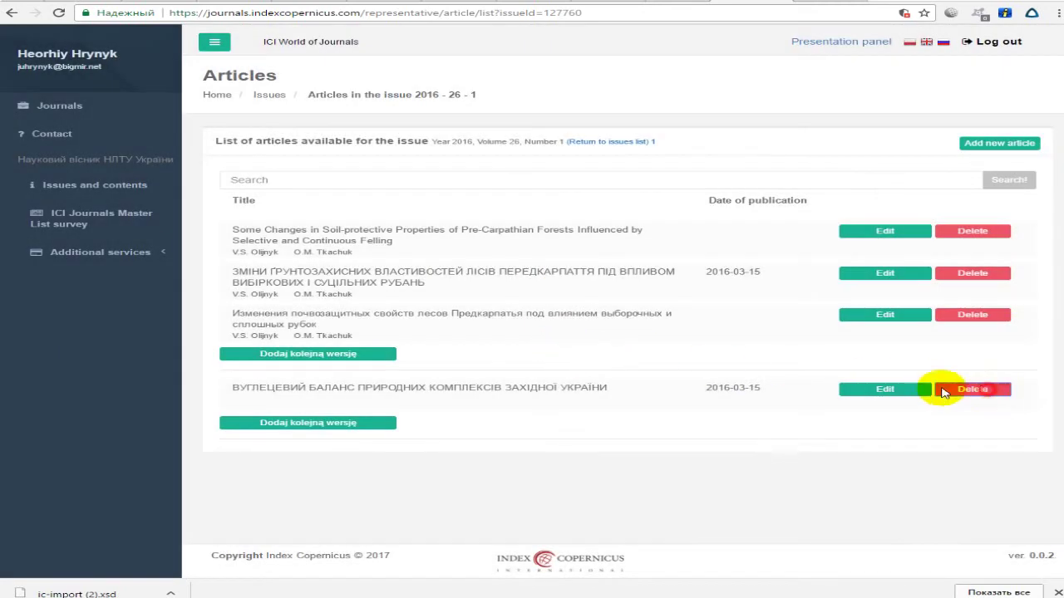
left_click(943, 391)
left_click(487, 352)
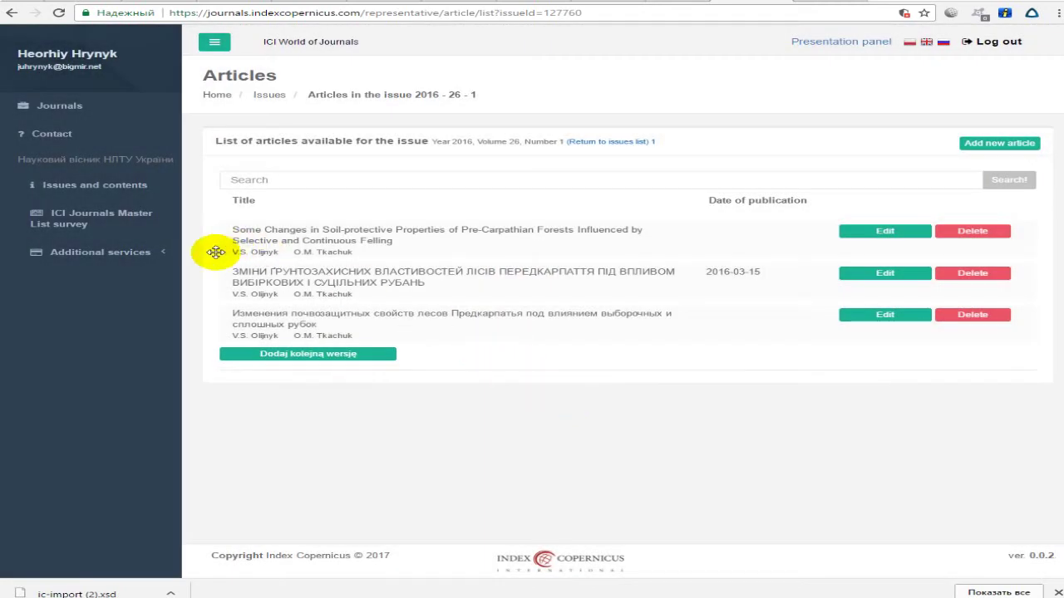
View the journal's ICI Journals Master List questionnaires and return to the list of issues with its import option
left_click(108, 215)
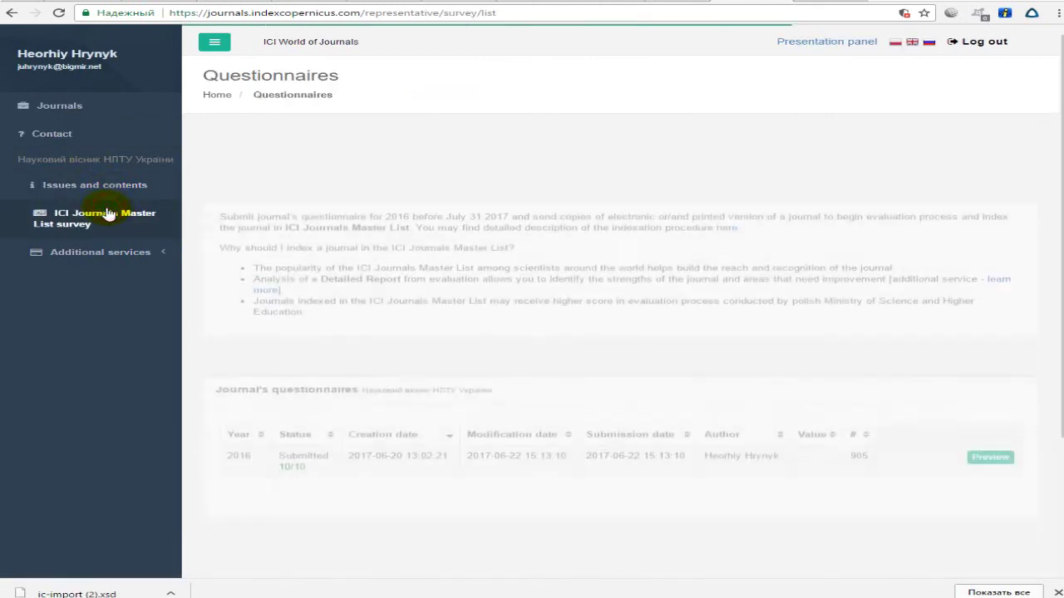
left_click(93, 190)
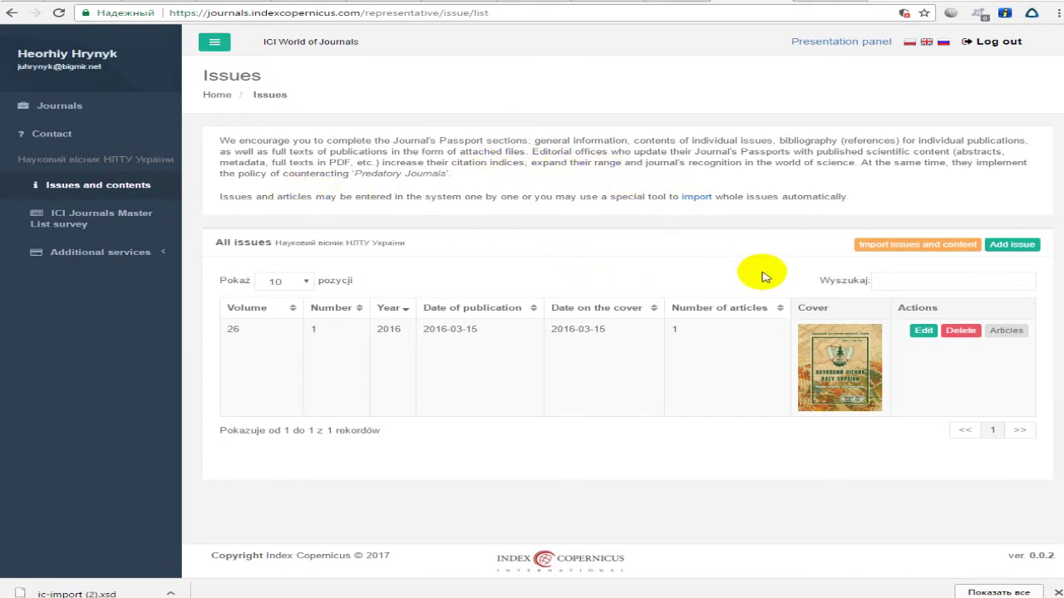
double_click(895, 244)
left_click(767, 240)
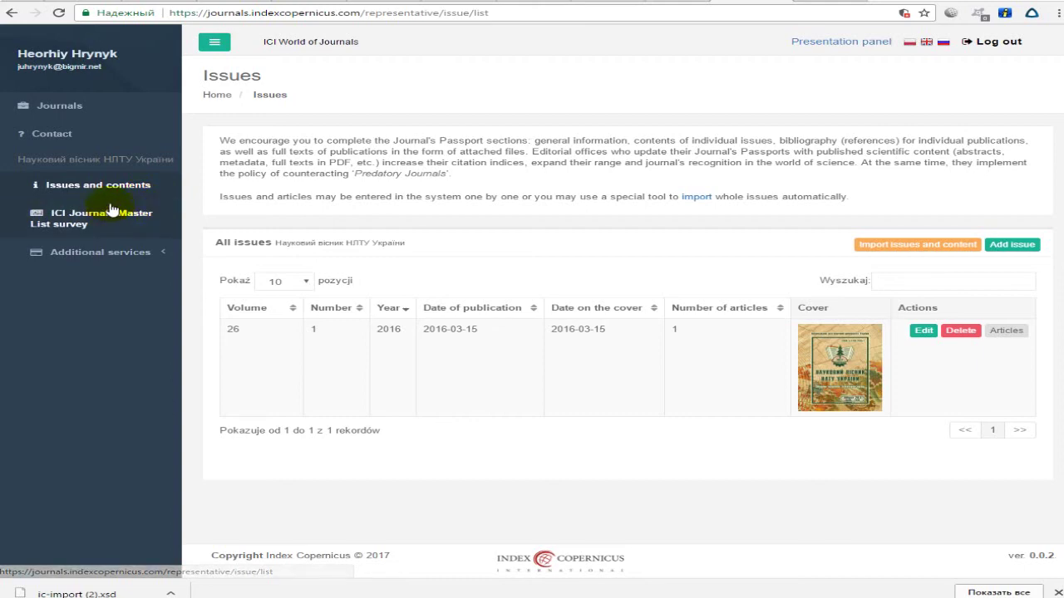
Open a blank form for adding a new journal and examine its sections from the titles down to editors and institutions
left_click(108, 109)
left_click(968, 316)
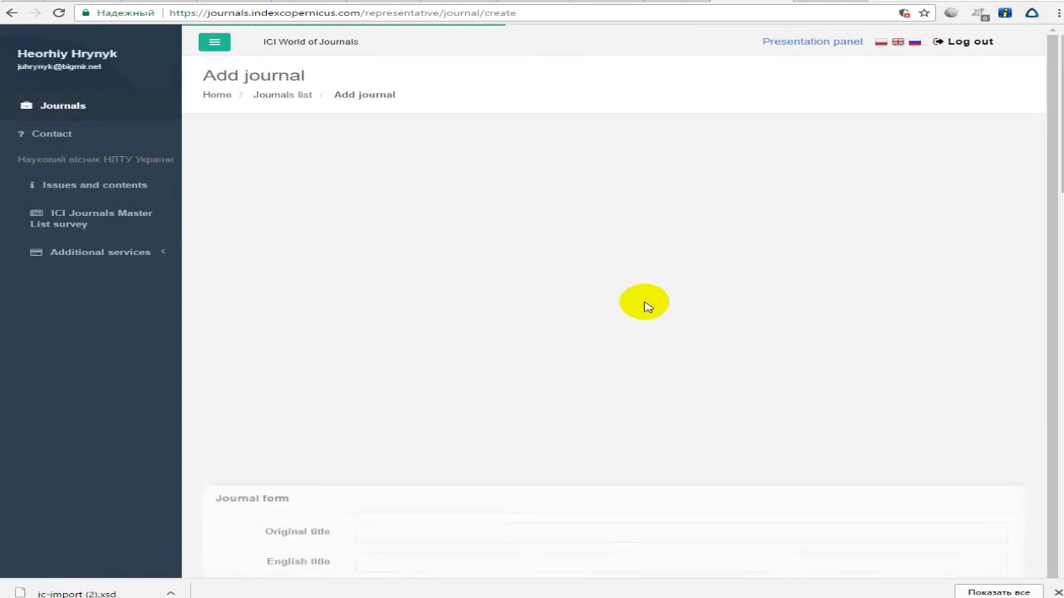
scroll(698, 249, "down", 4)
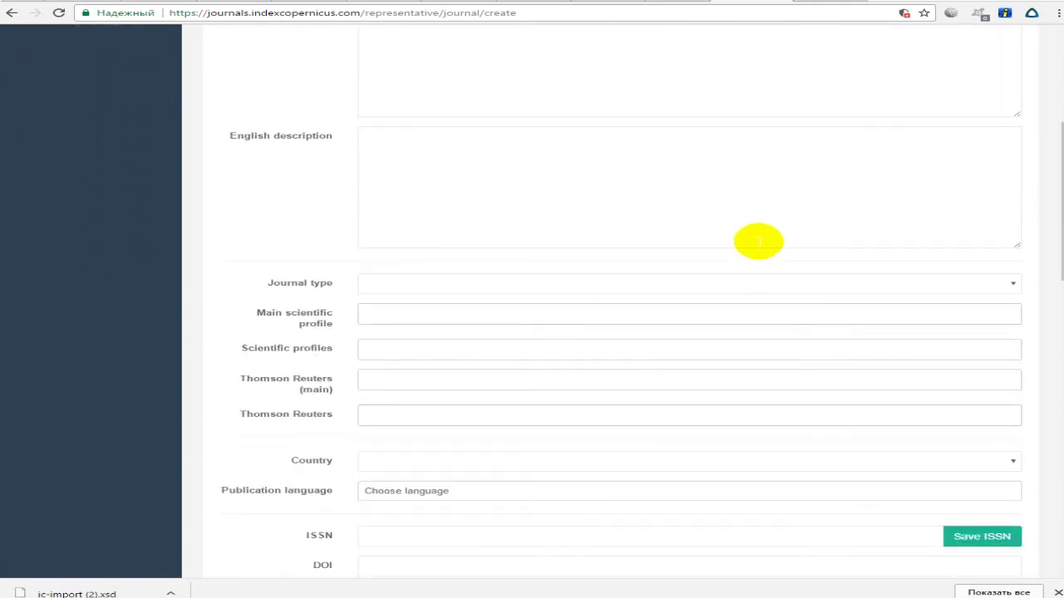
scroll(612, 266, "down", 7)
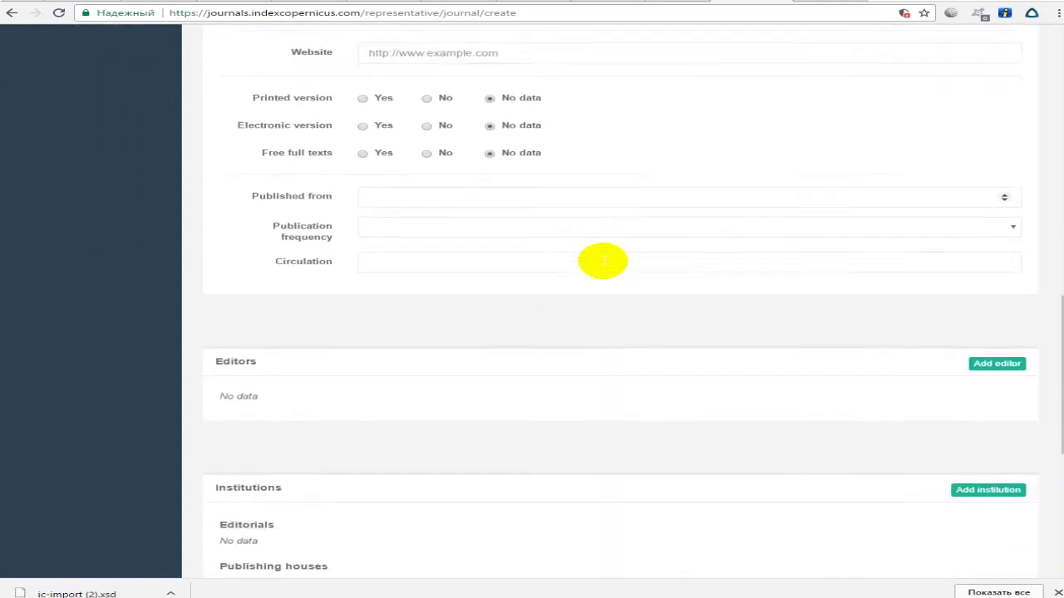
scroll(605, 264, "down", 3)
scroll(605, 263, "up", 8)
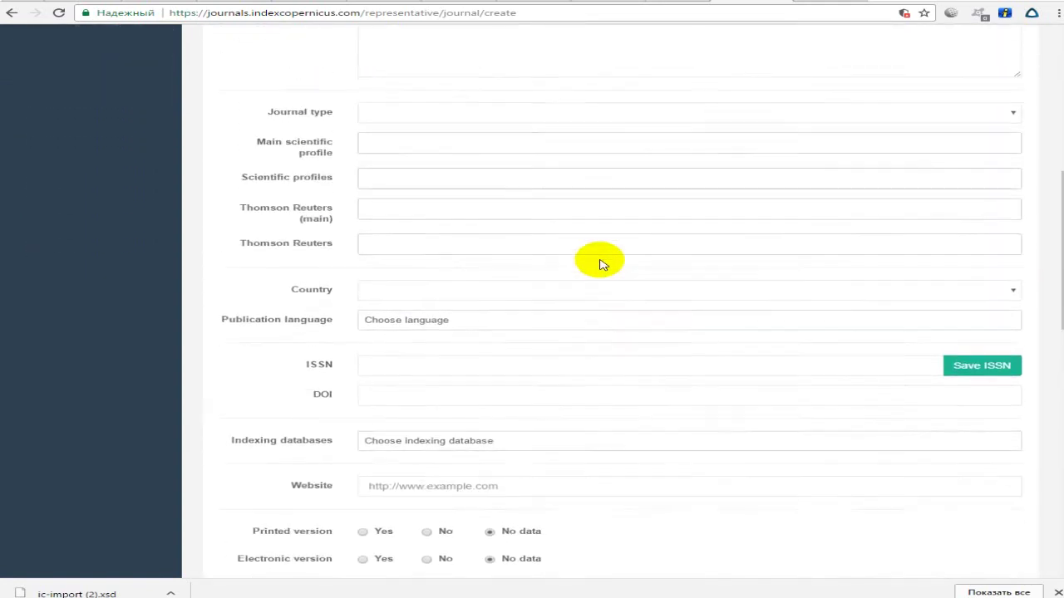
scroll(603, 264, "up", 3)
right_click(600, 263)
scroll(600, 263, "up", 3)
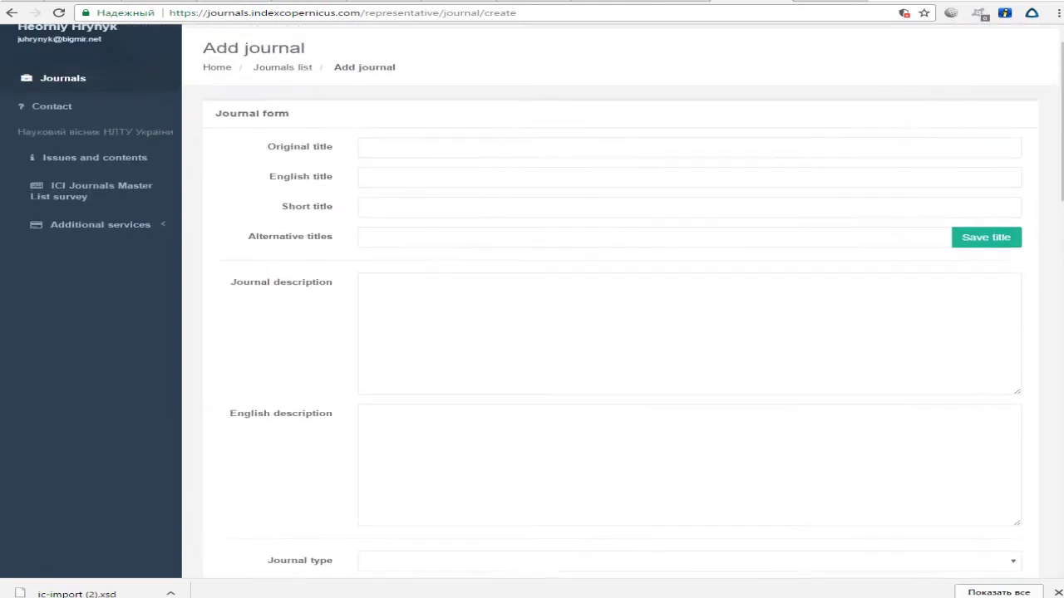
scroll(603, 265, "up", 1)
Examine the title, description, journal type, scientific profile, country and publication language fields of the blank journal form
scroll(603, 264, "down", 3)
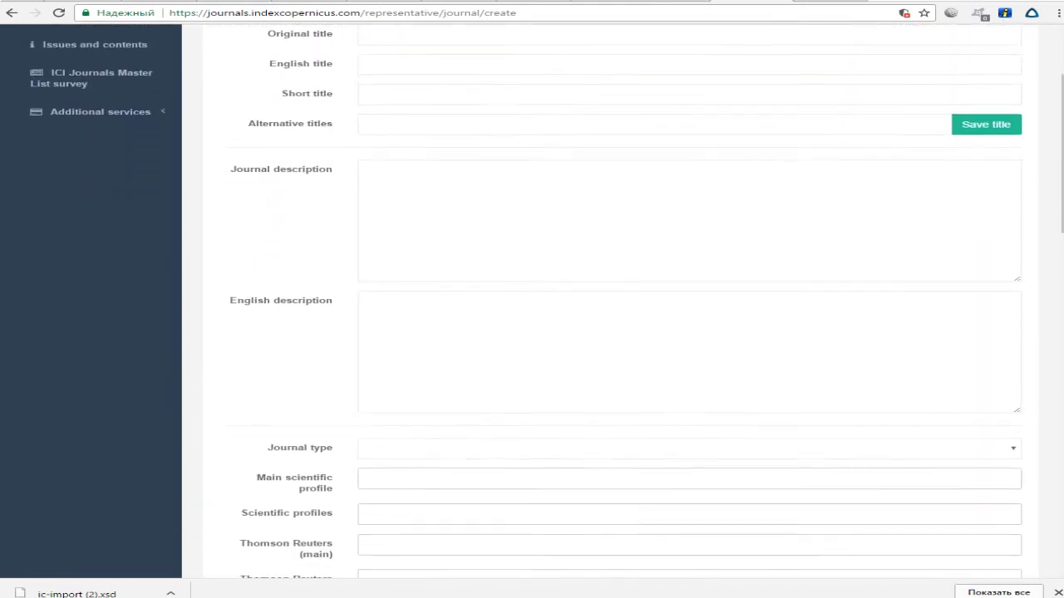
scroll(605, 299, "down", 2)
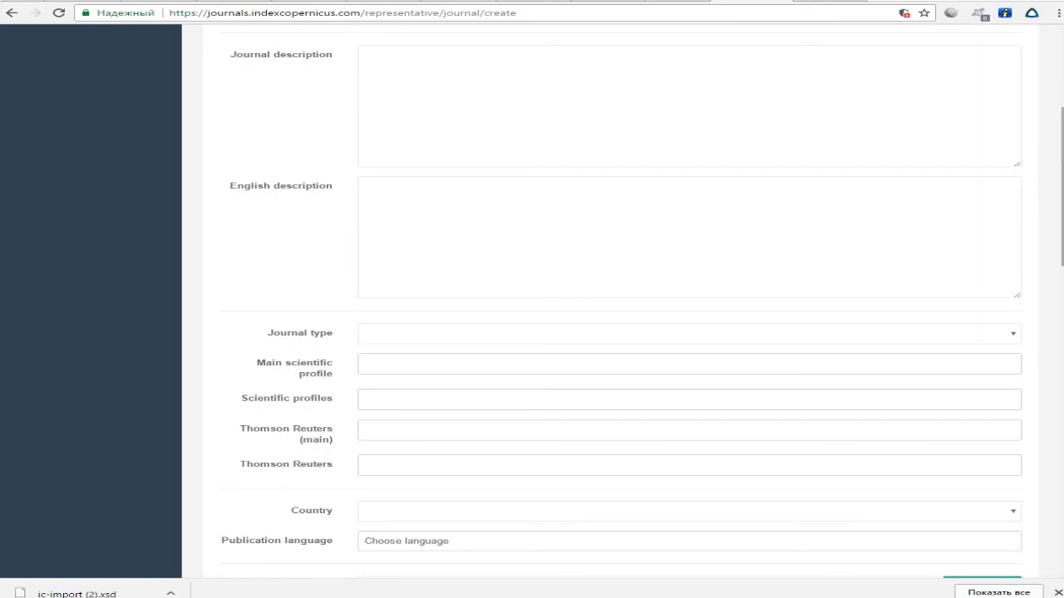
scroll(605, 299, "up", 1)
scroll(605, 299, "down", 1)
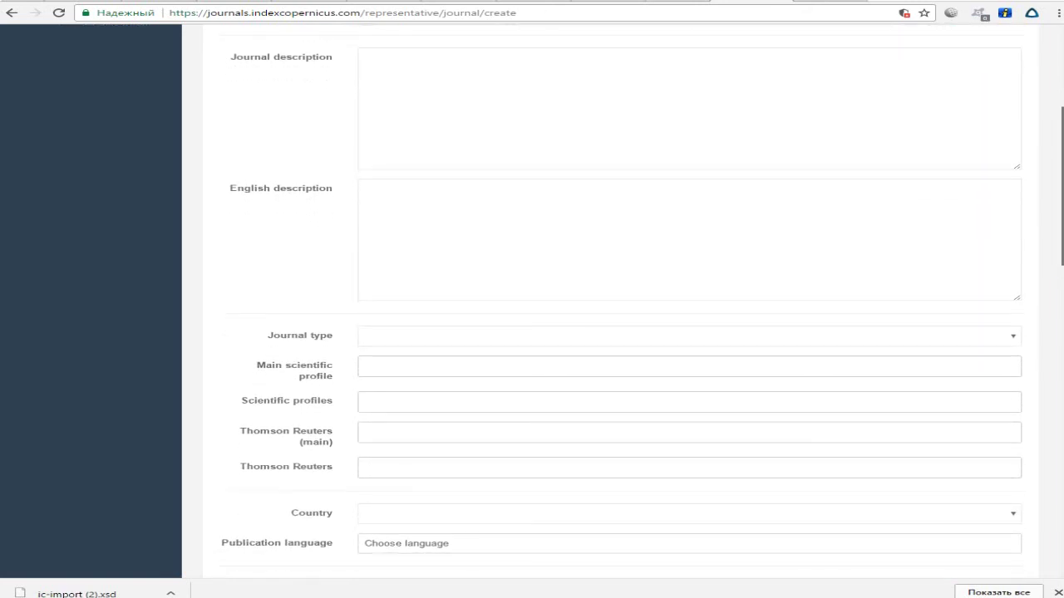
scroll(605, 300, "up", 3)
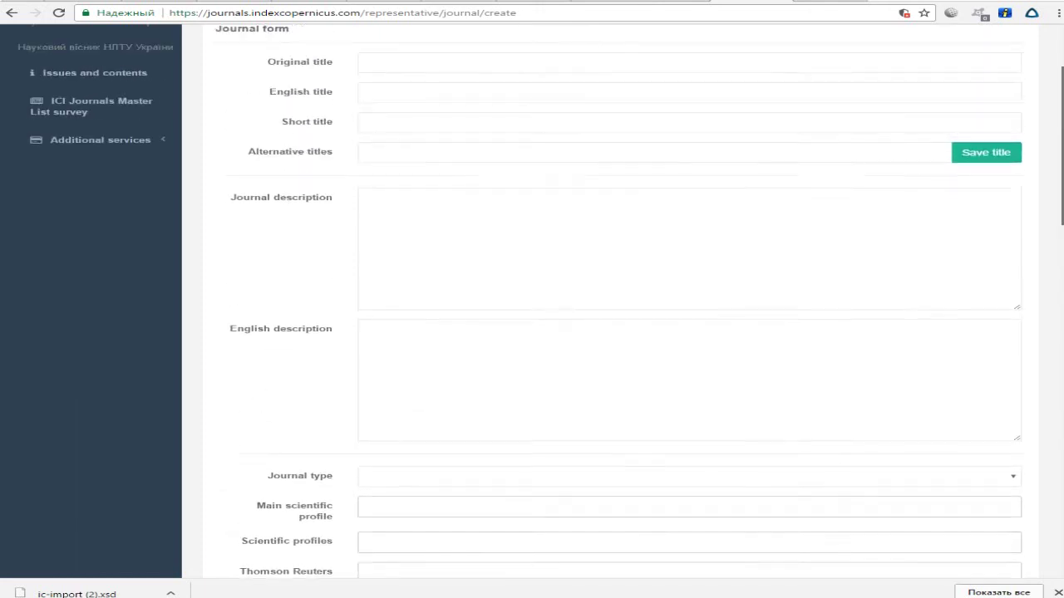
scroll(605, 299, "down", 1)
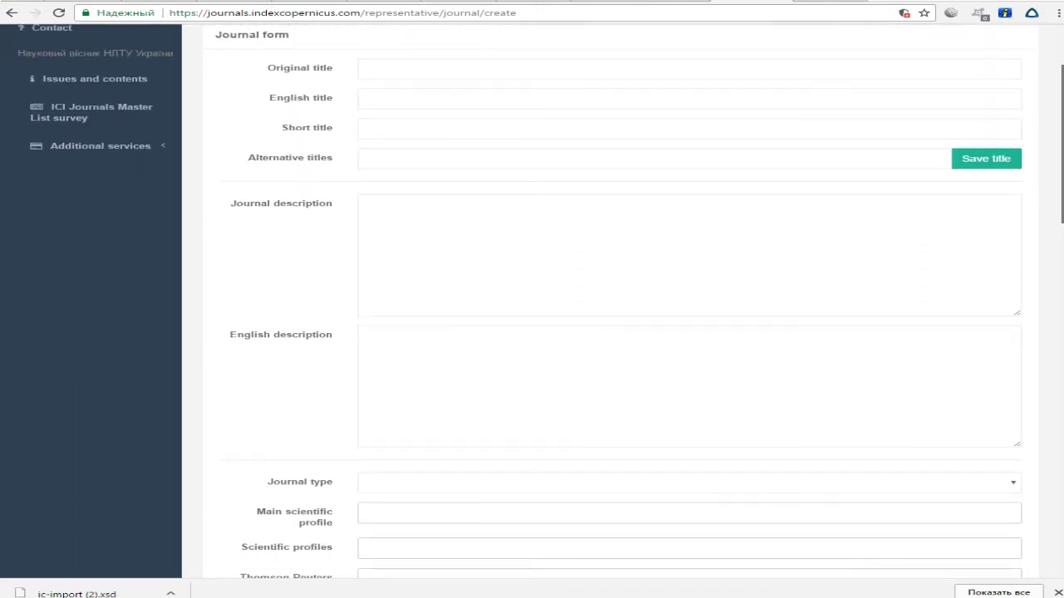
scroll(606, 300, "down", 1)
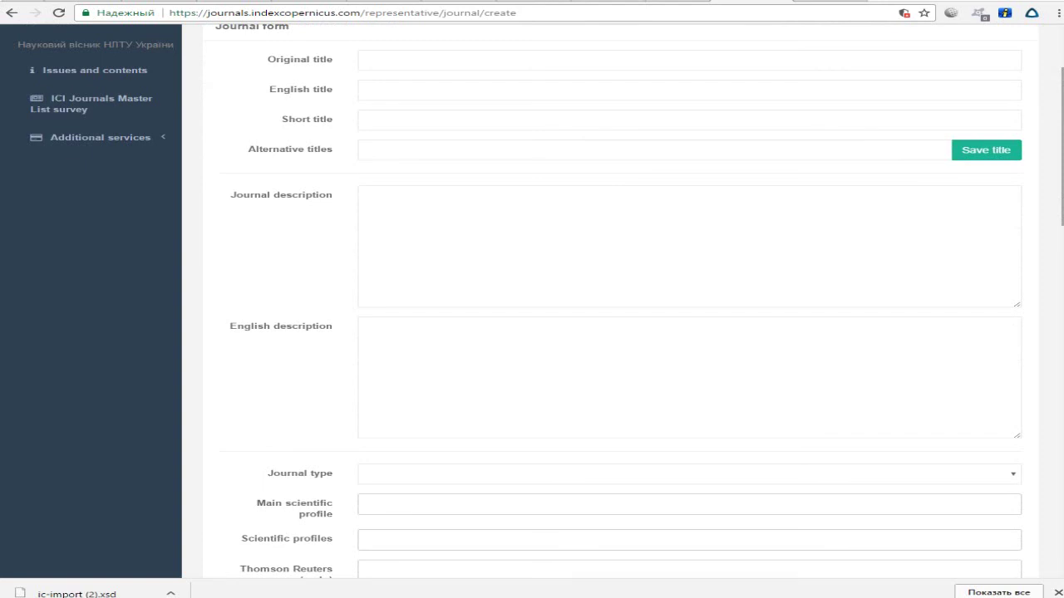
scroll(605, 299, "up", 3)
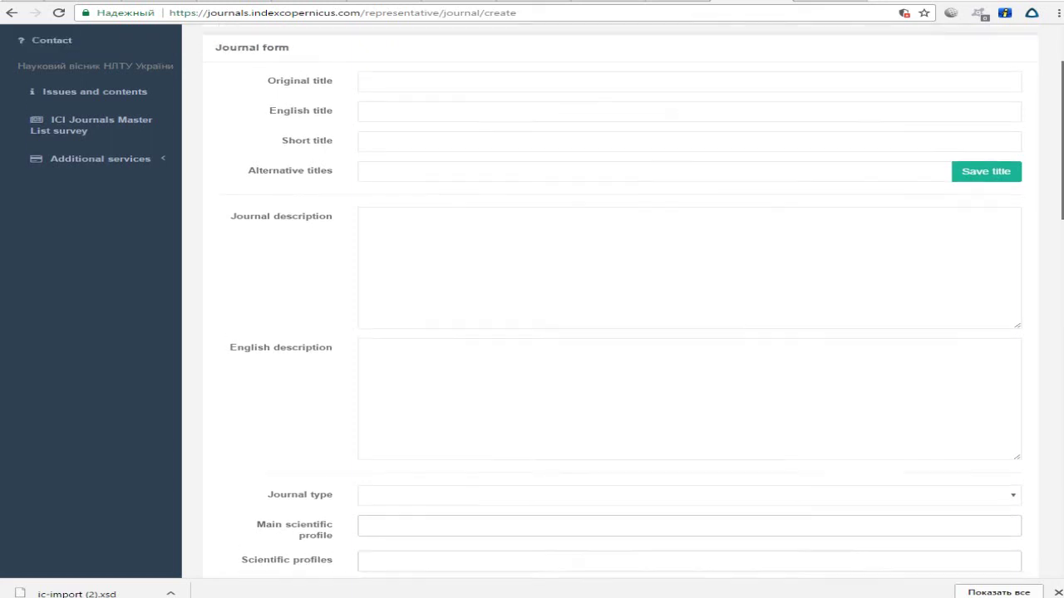
scroll(605, 299, "down", 2)
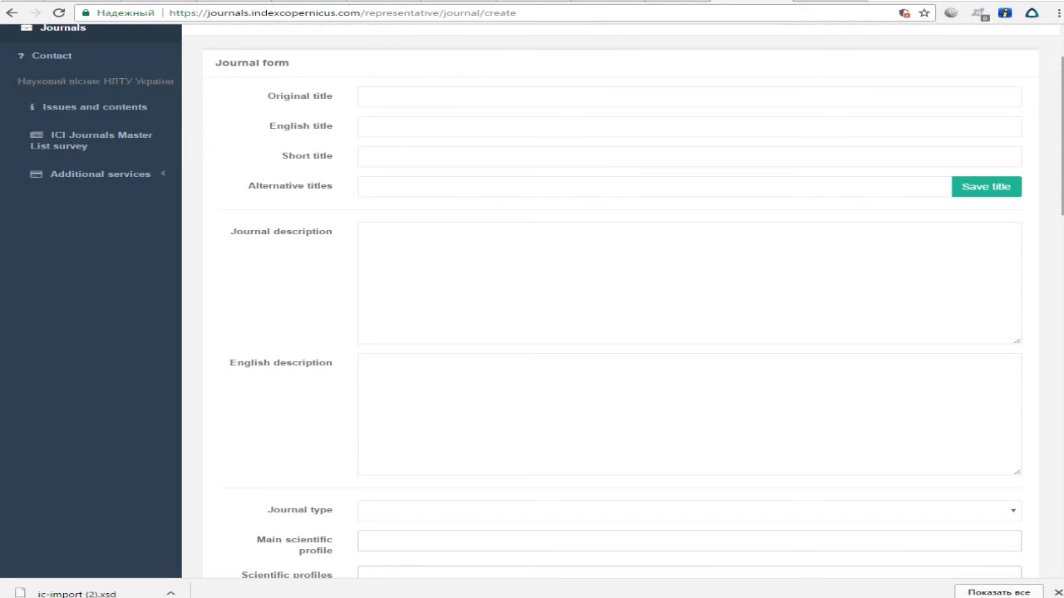
scroll(605, 299, "down", 4)
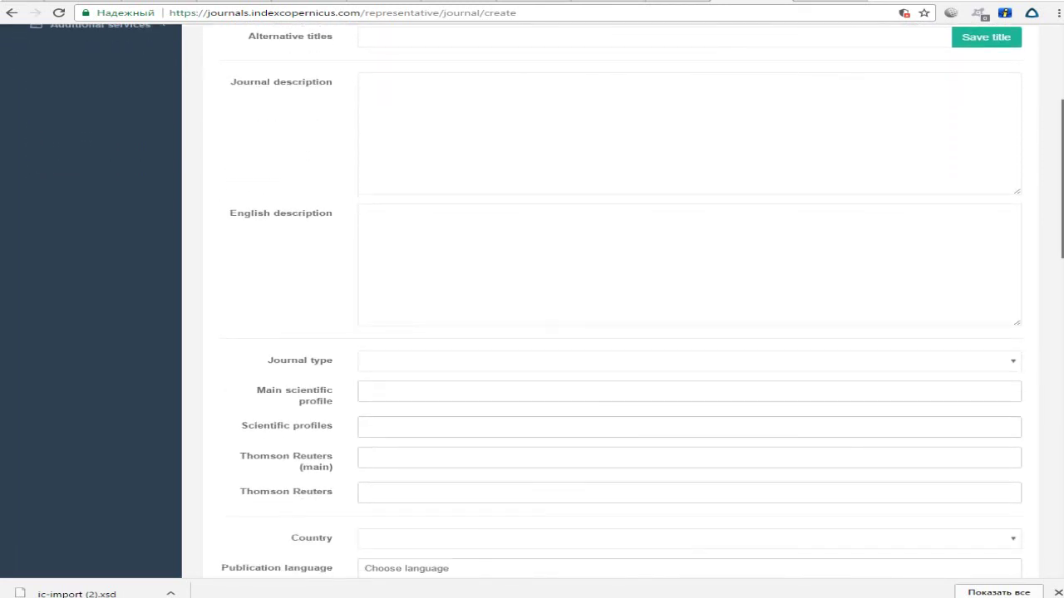
scroll(605, 299, "up", 6)
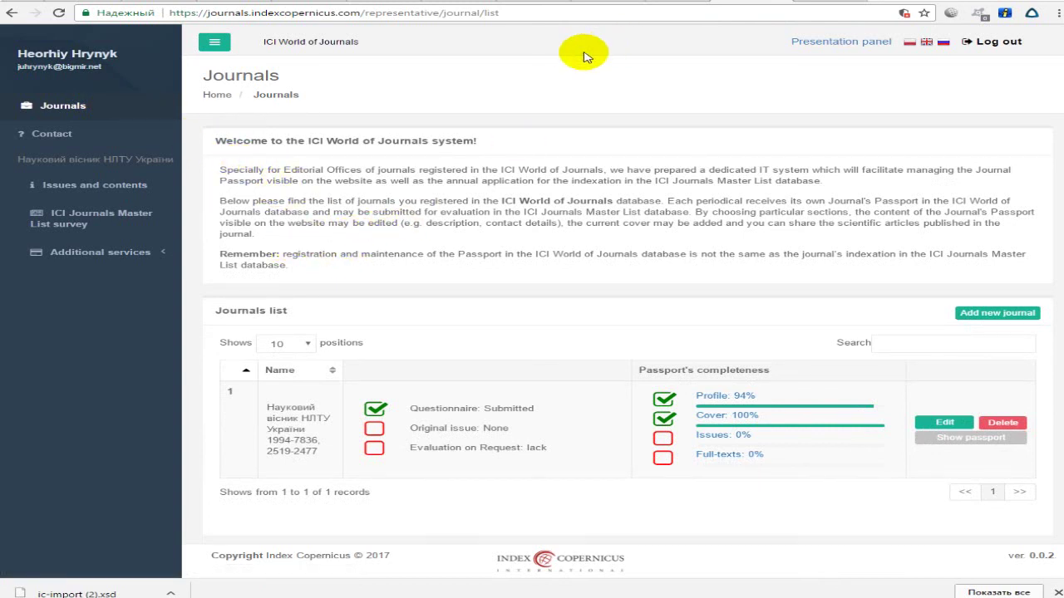
Review the support contact page and the Master List questionnaires, and return to the list of issues
left_click(348, 83)
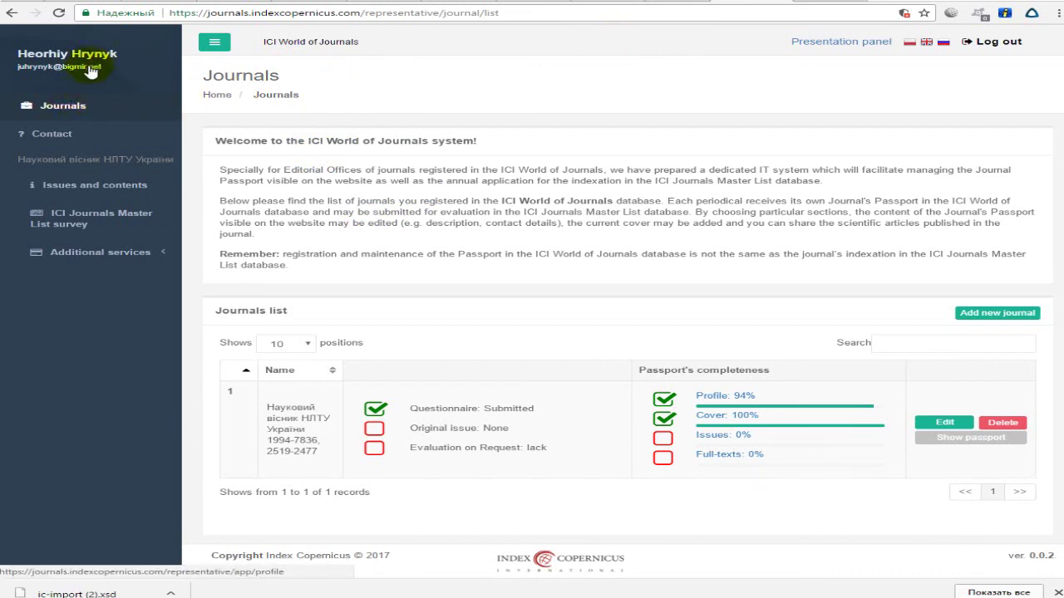
left_click(50, 134)
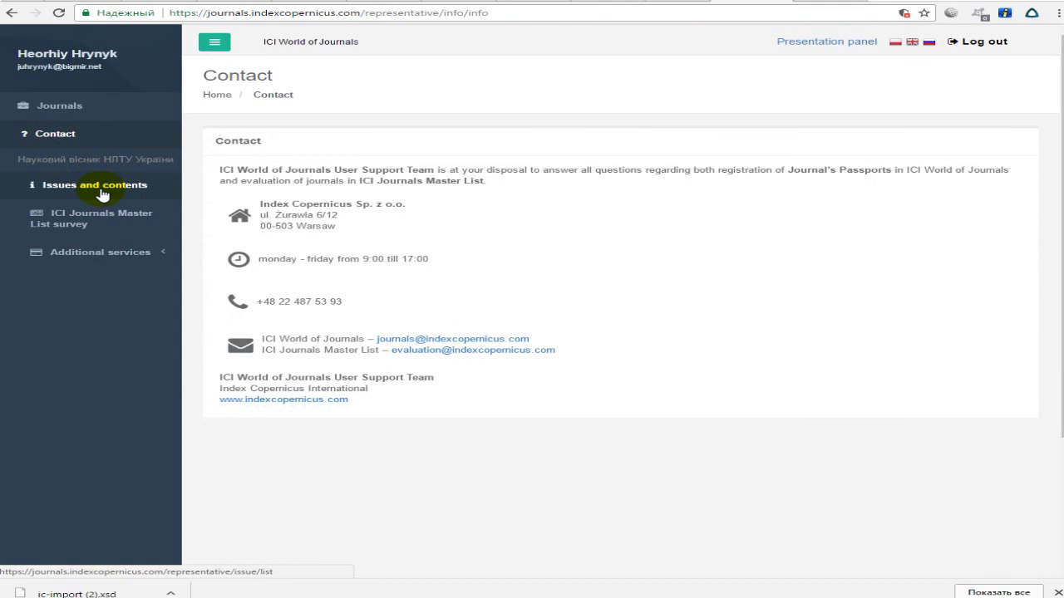
left_click(104, 193)
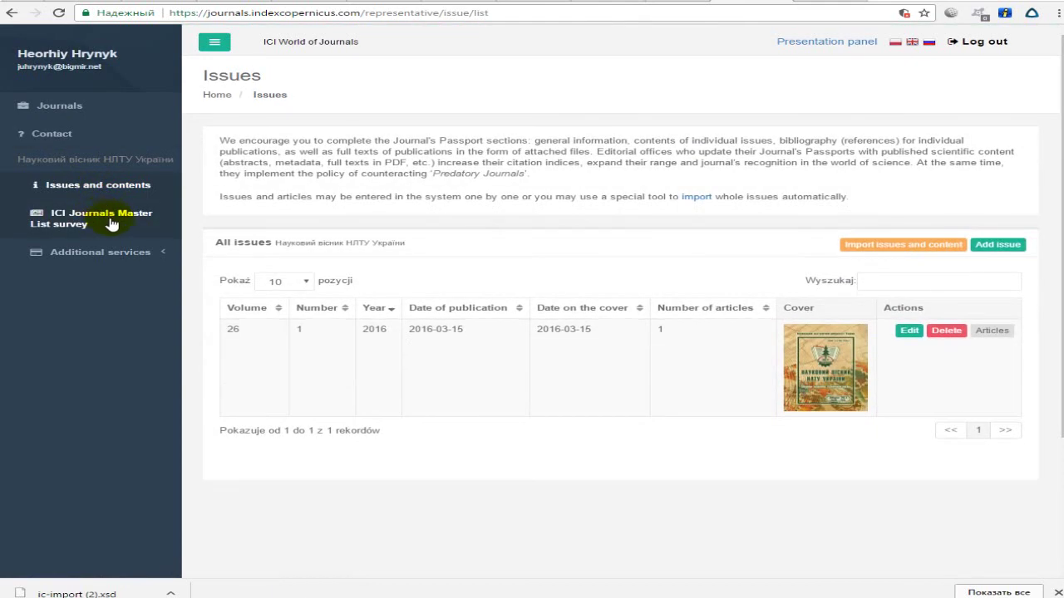
left_click(116, 226)
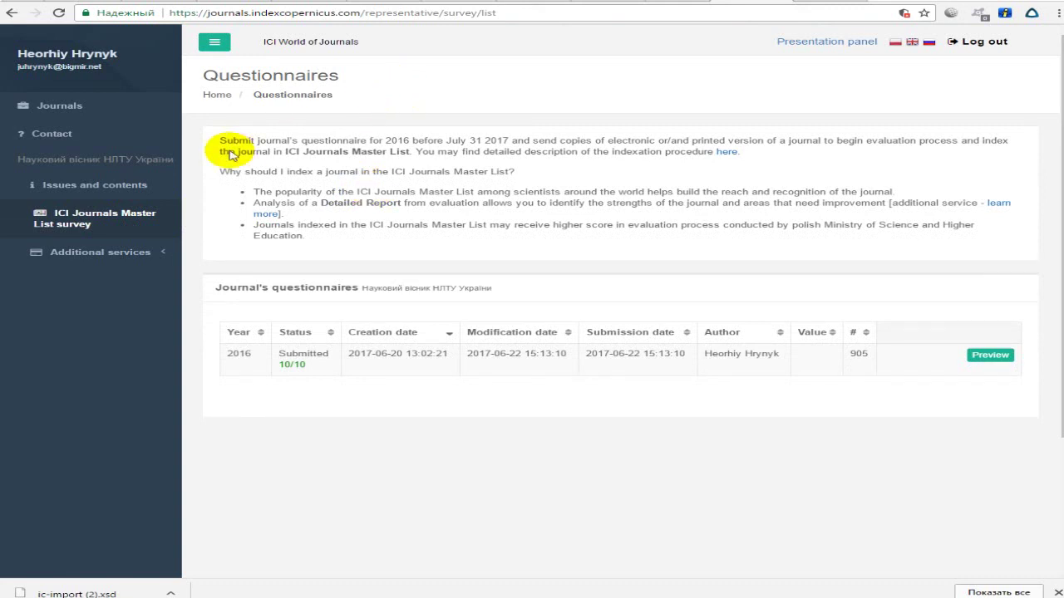
key("alt+Left")
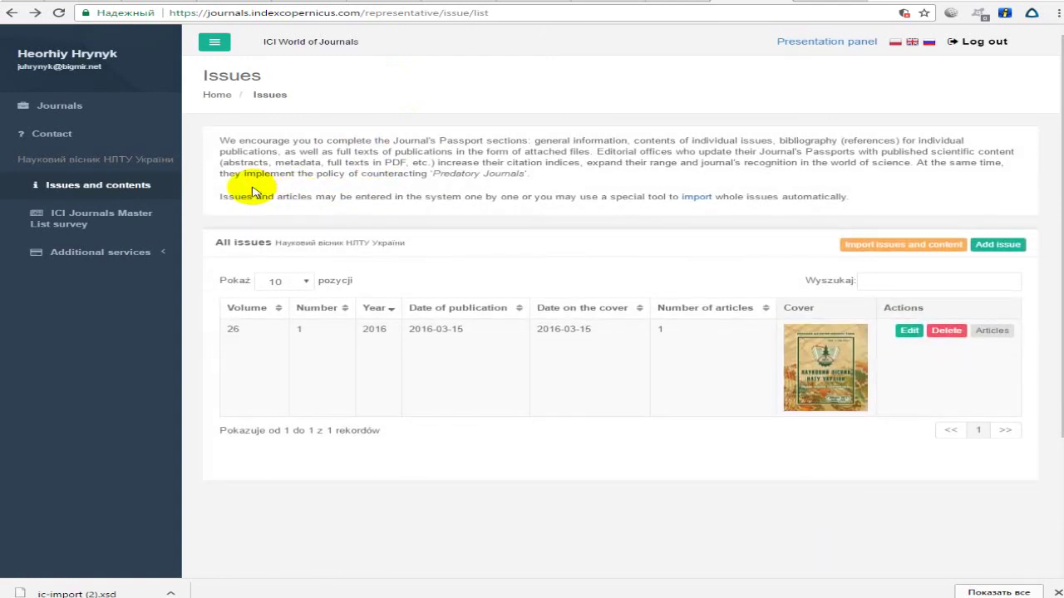